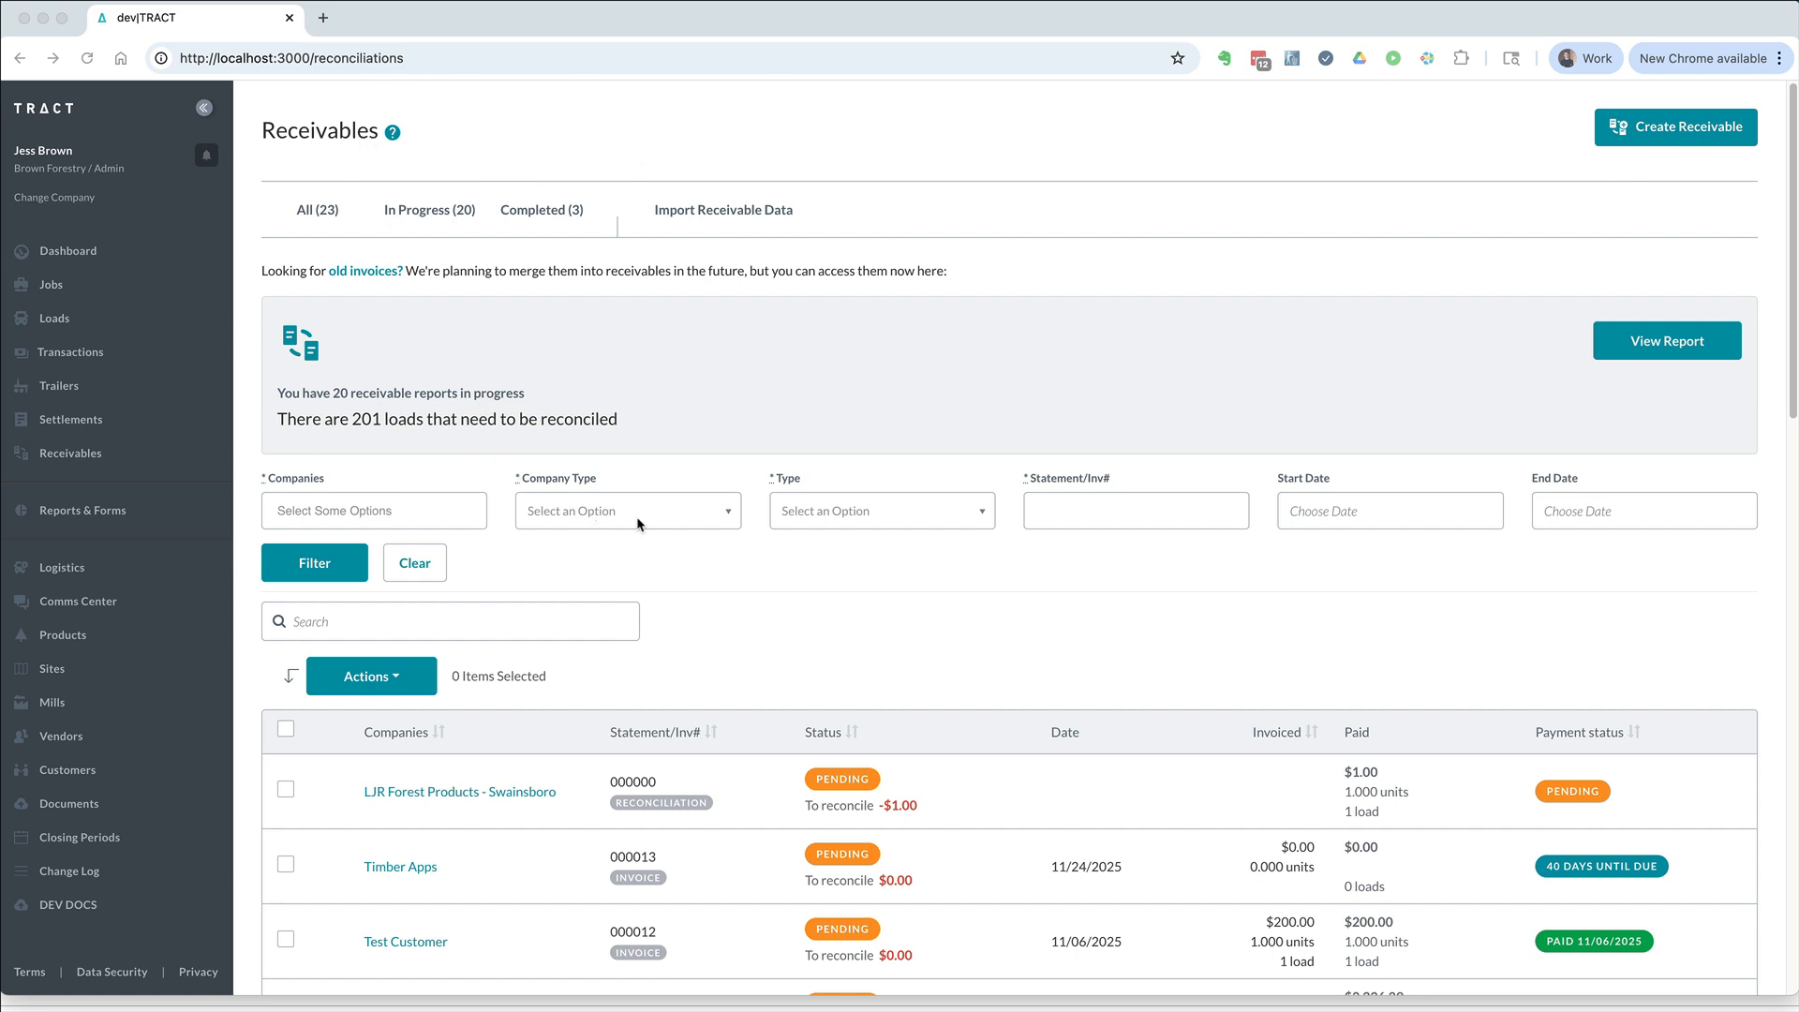
# Filter the receivables list to show only the Reconciliation type
pyautogui.click(911, 560)
pyautogui.click(887, 512)
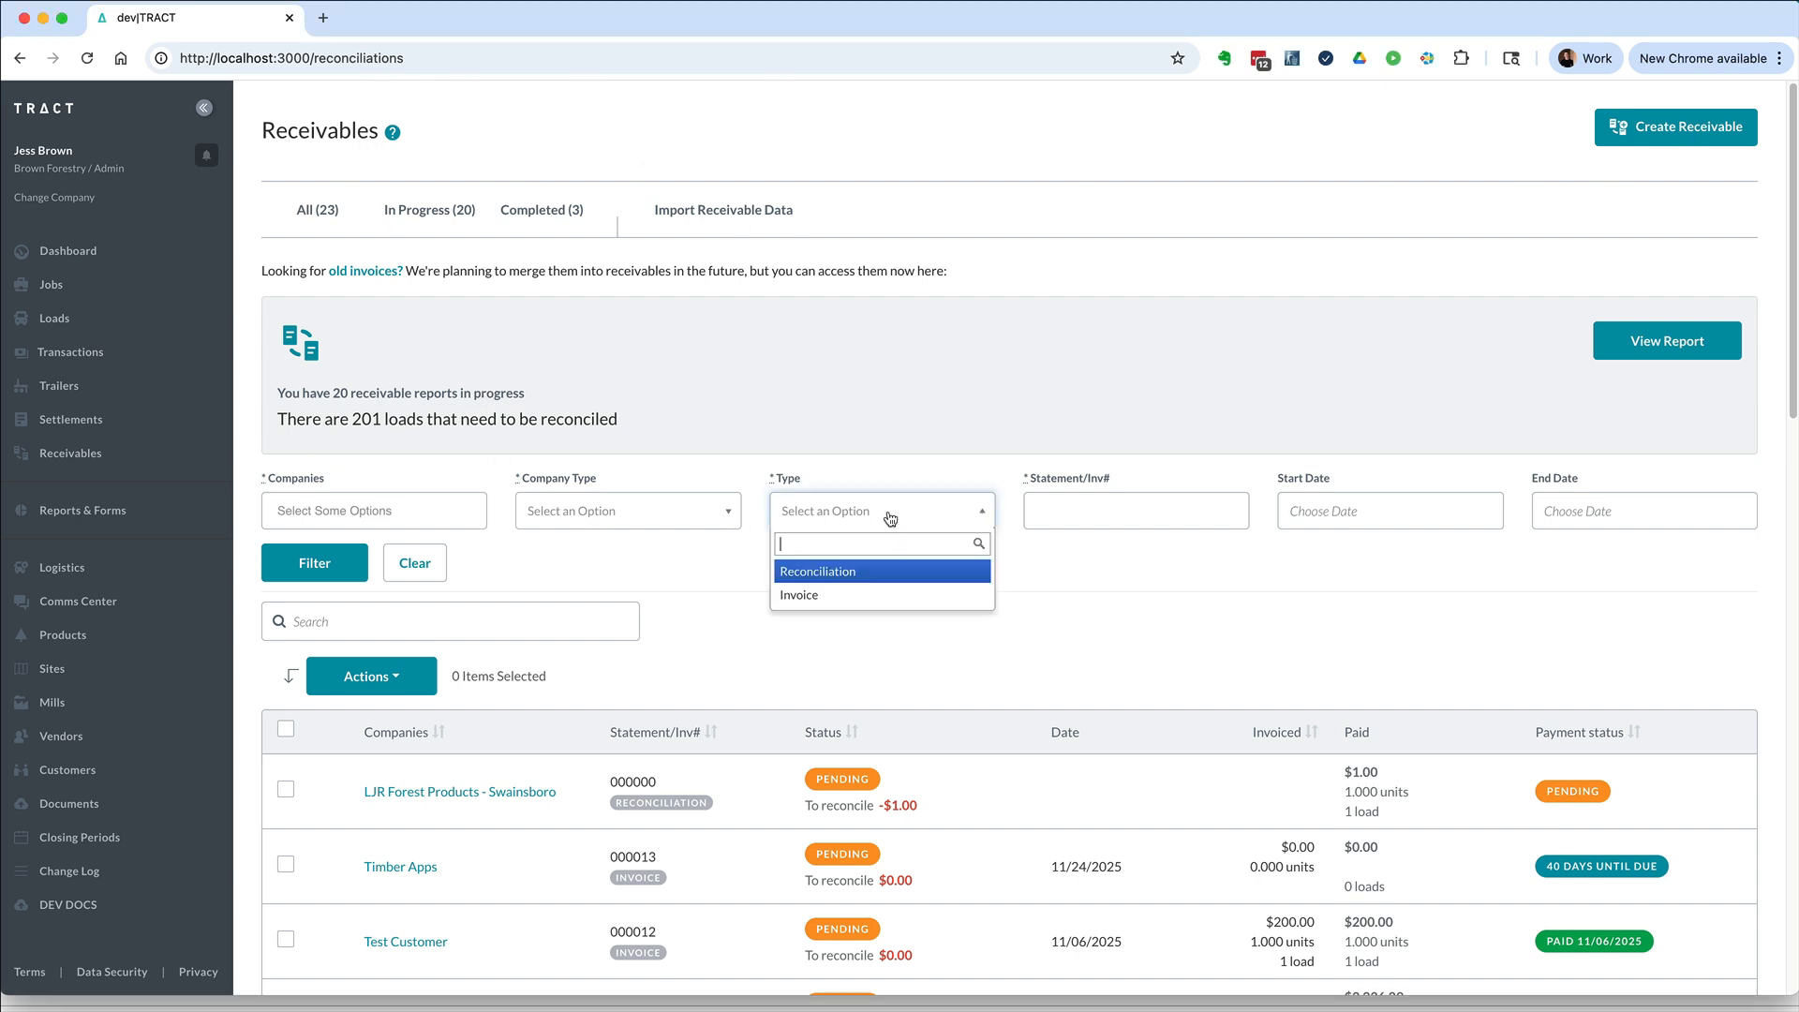
pyautogui.click(859, 573)
pyautogui.click(348, 564)
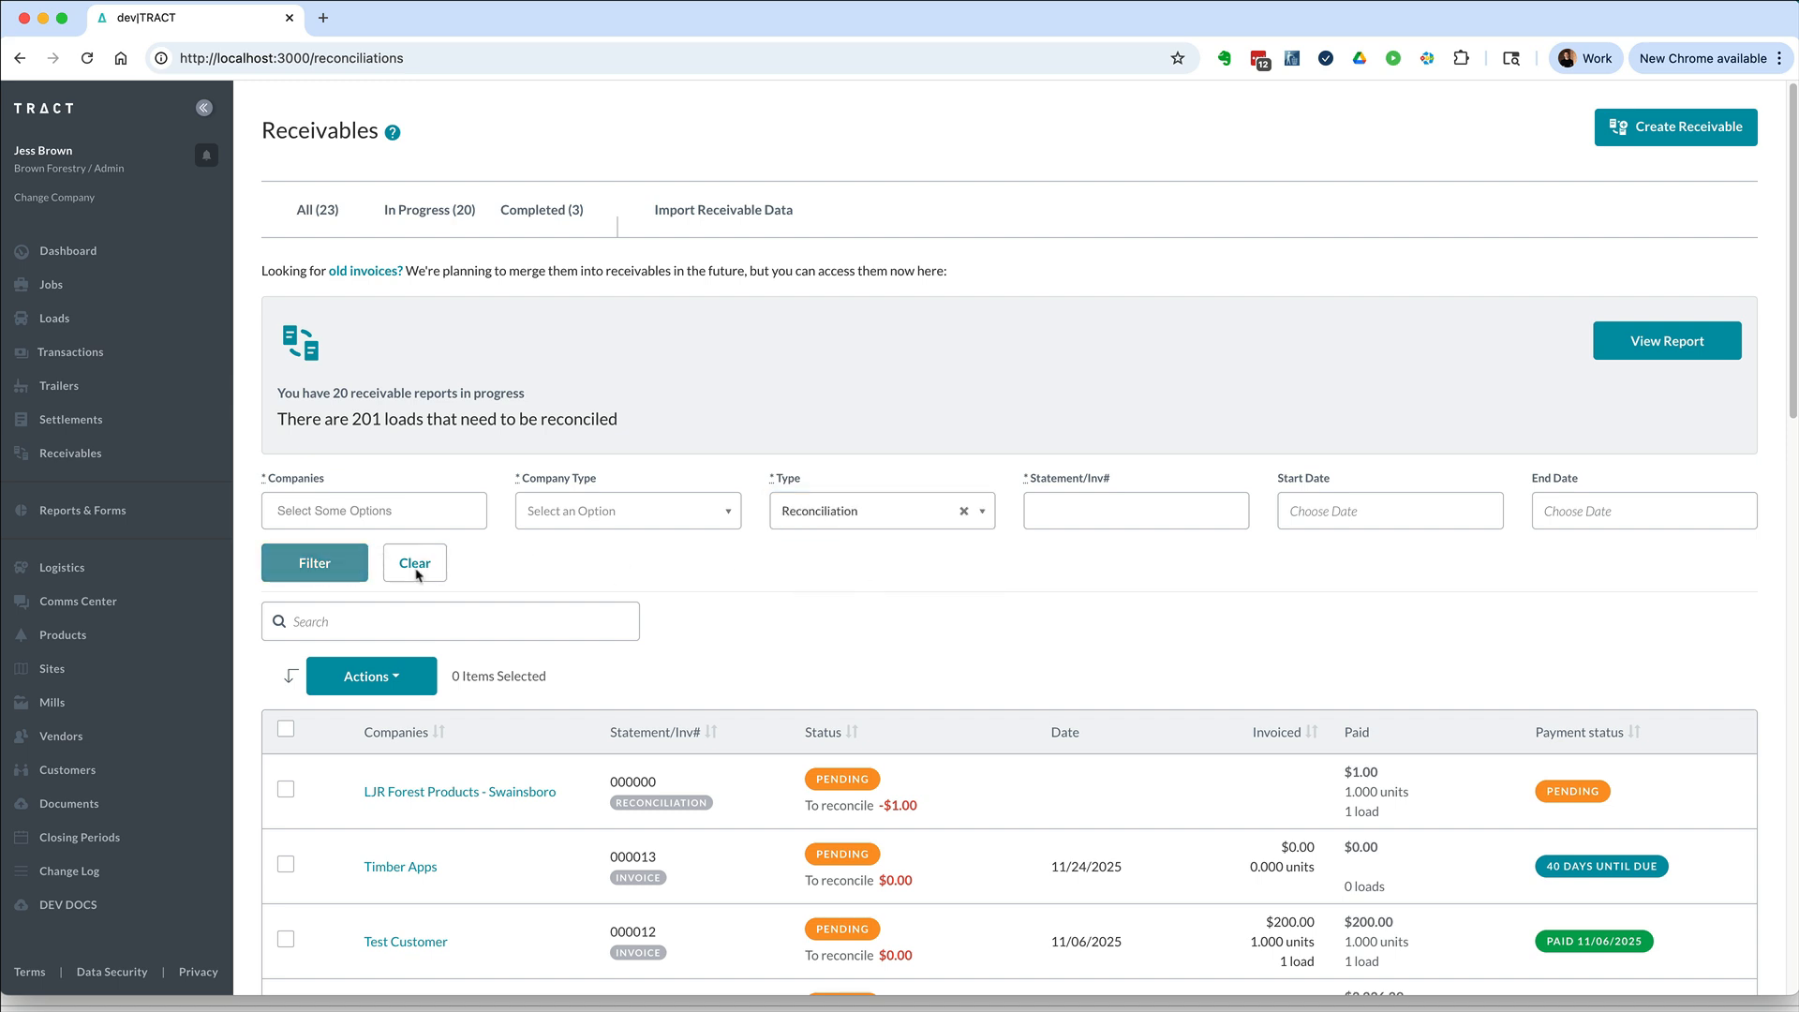
pyautogui.click(870, 523)
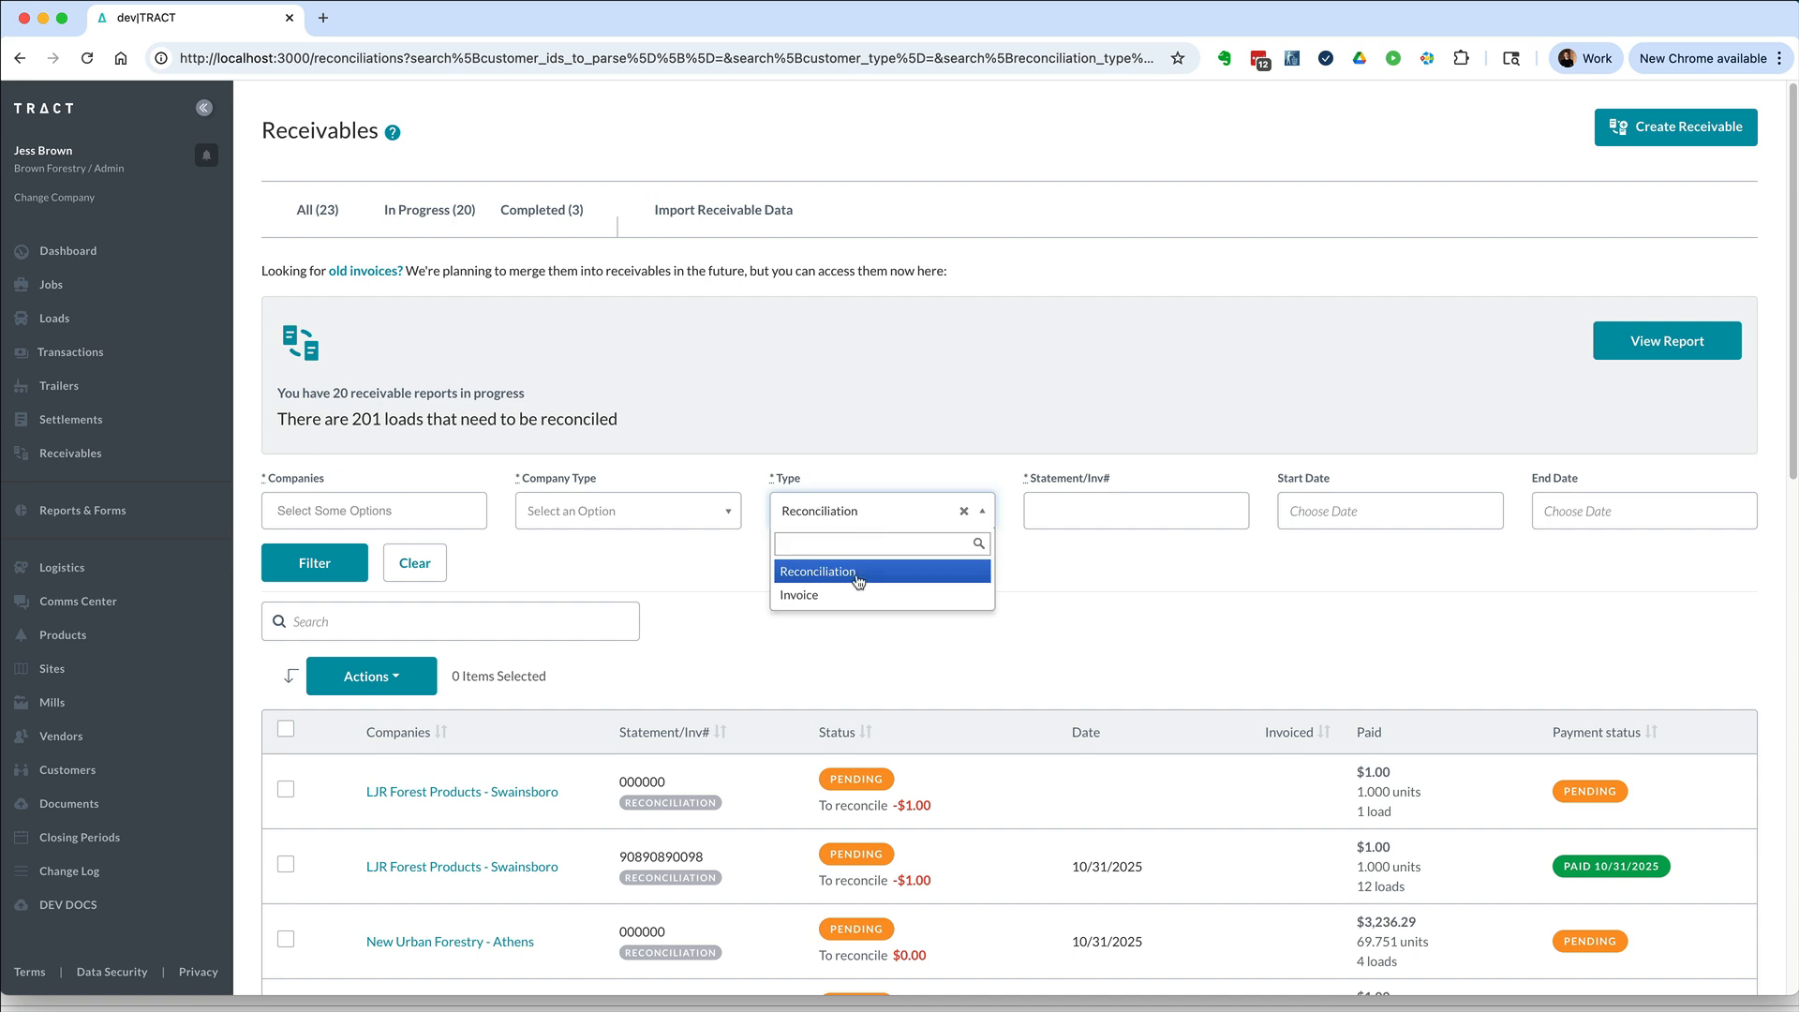
pyautogui.click(830, 455)
pyautogui.scroll(-1, 1074, 649)
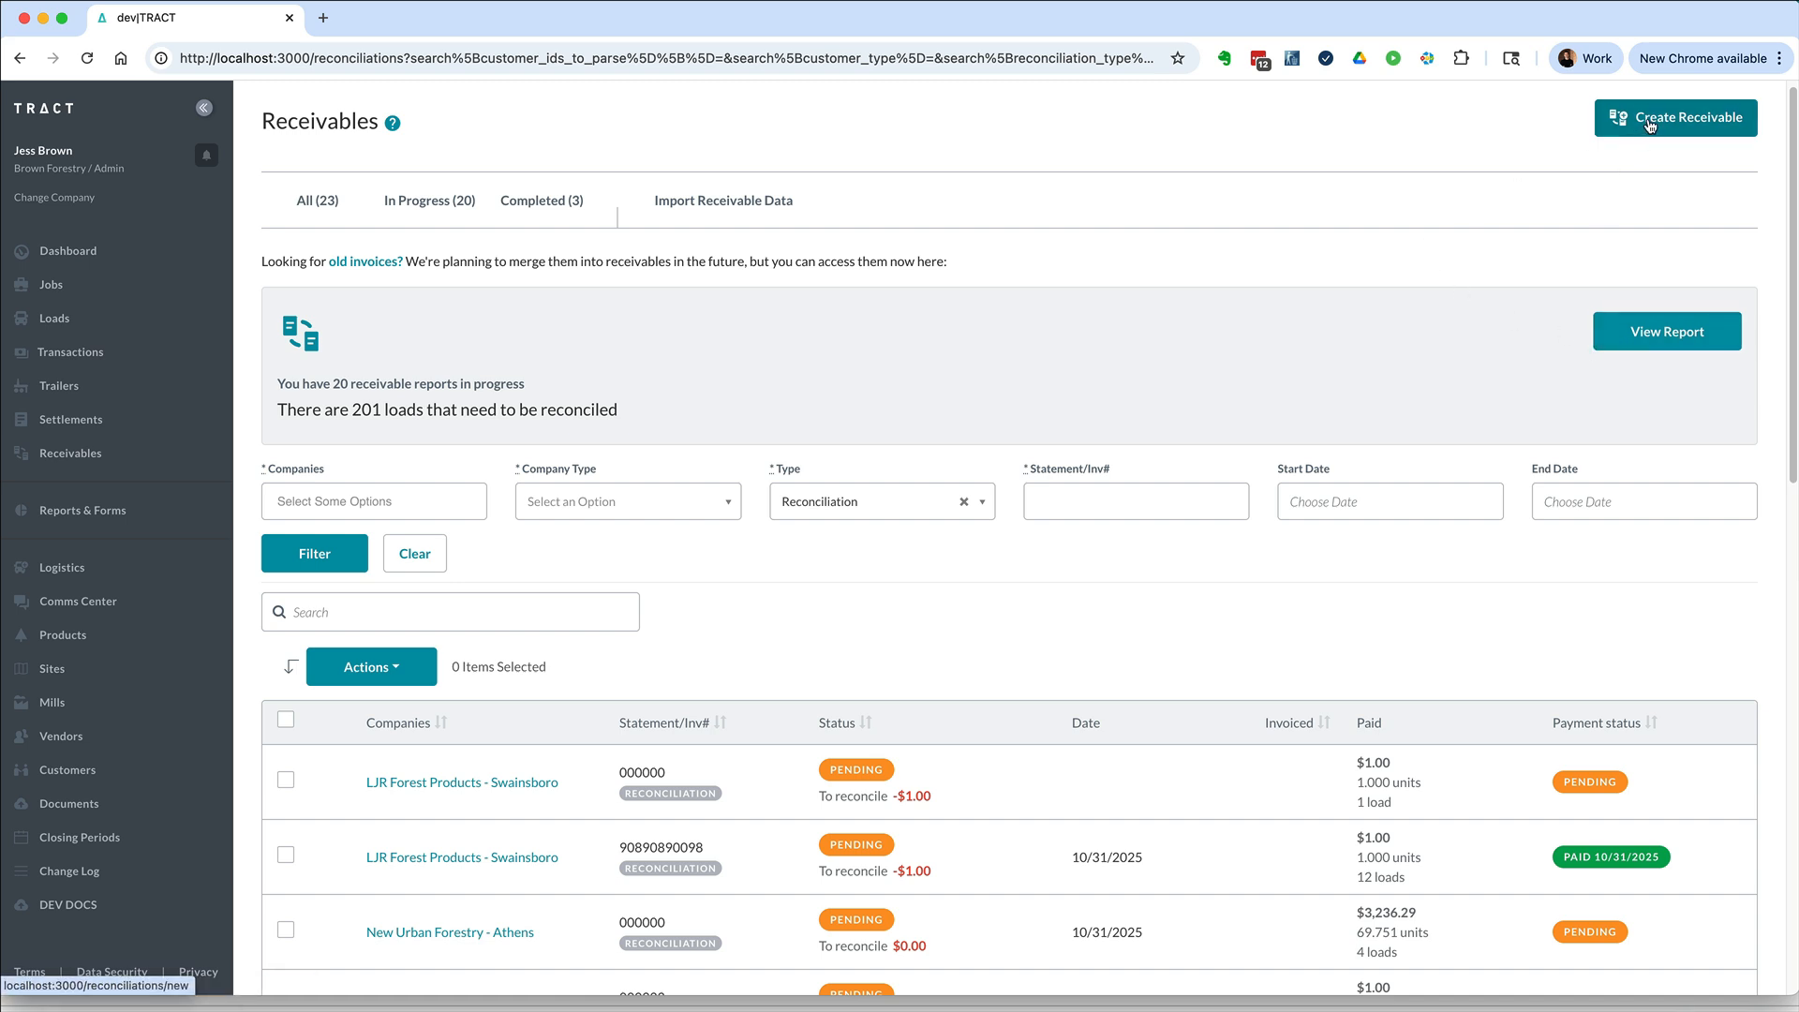
# Start a reconciliation for Graphic Packaging International - Domino - Queen City from the unreconciled loads report, with statement number 2342324 and statement date 11/13/2025
pyautogui.click(1640, 346)
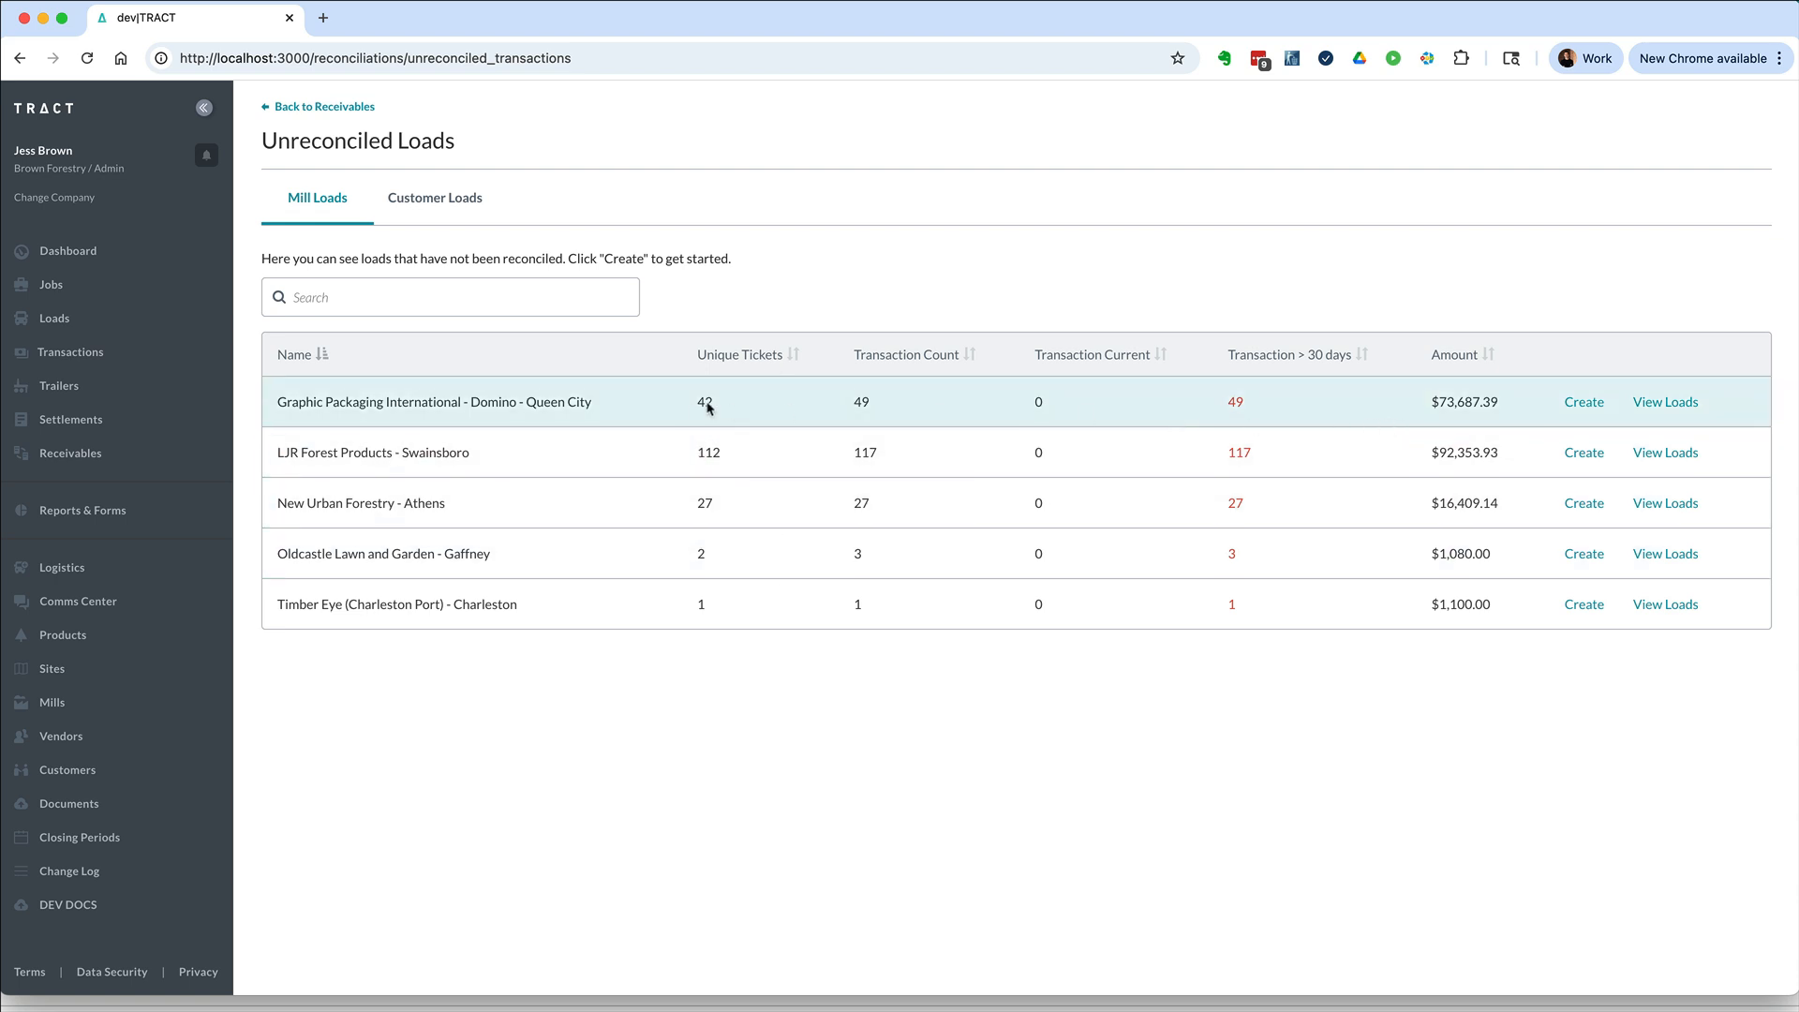
pyautogui.click(1575, 408)
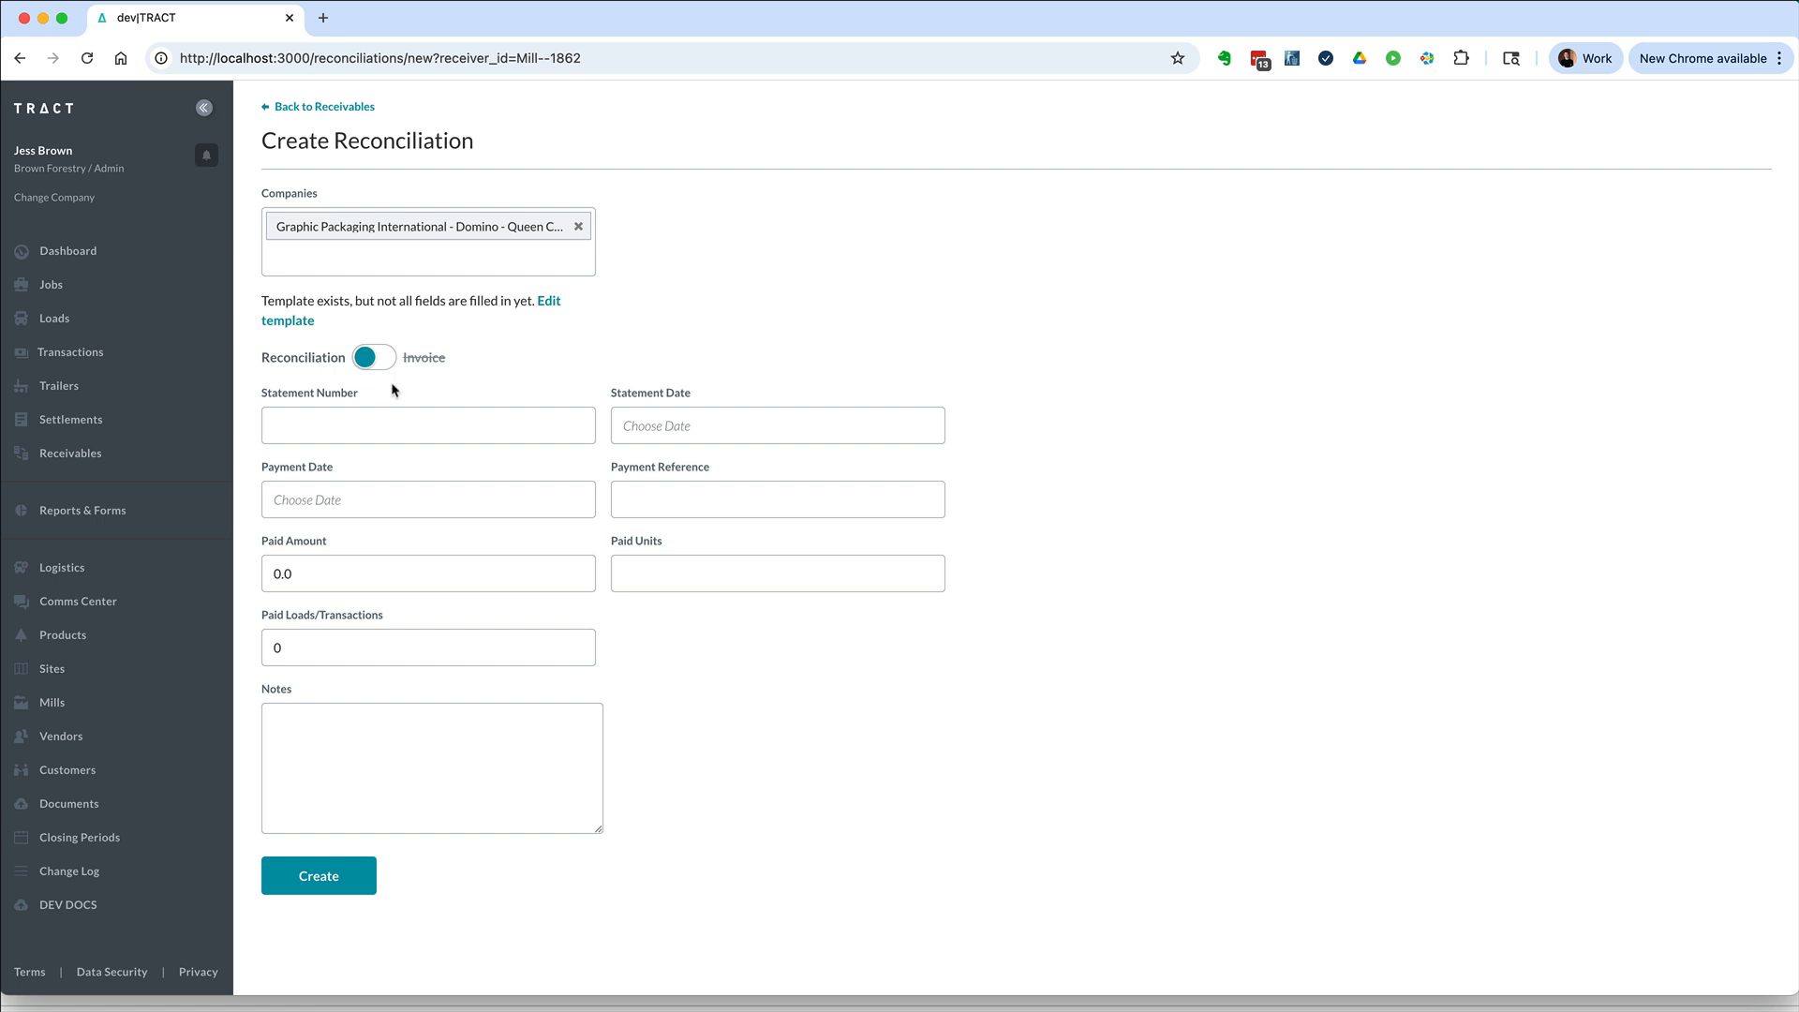
pyautogui.click(388, 423)
pyautogui.write('2342324')
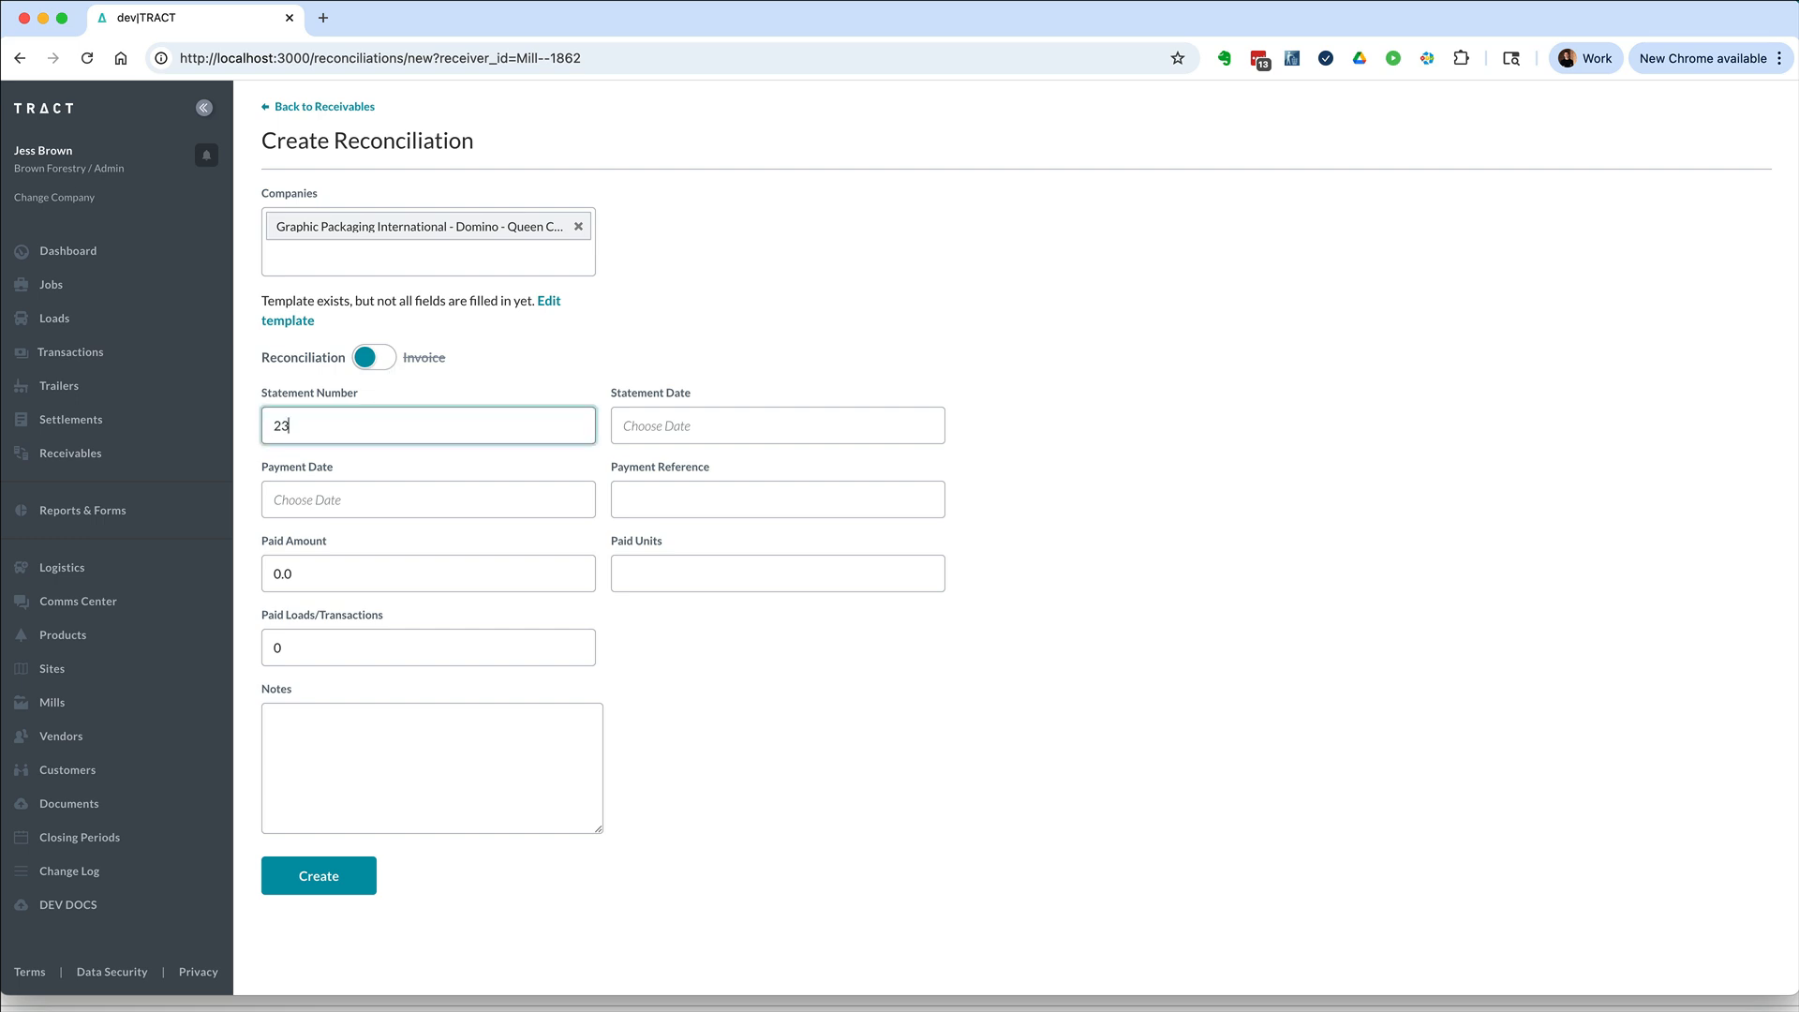
pyautogui.click(645, 418)
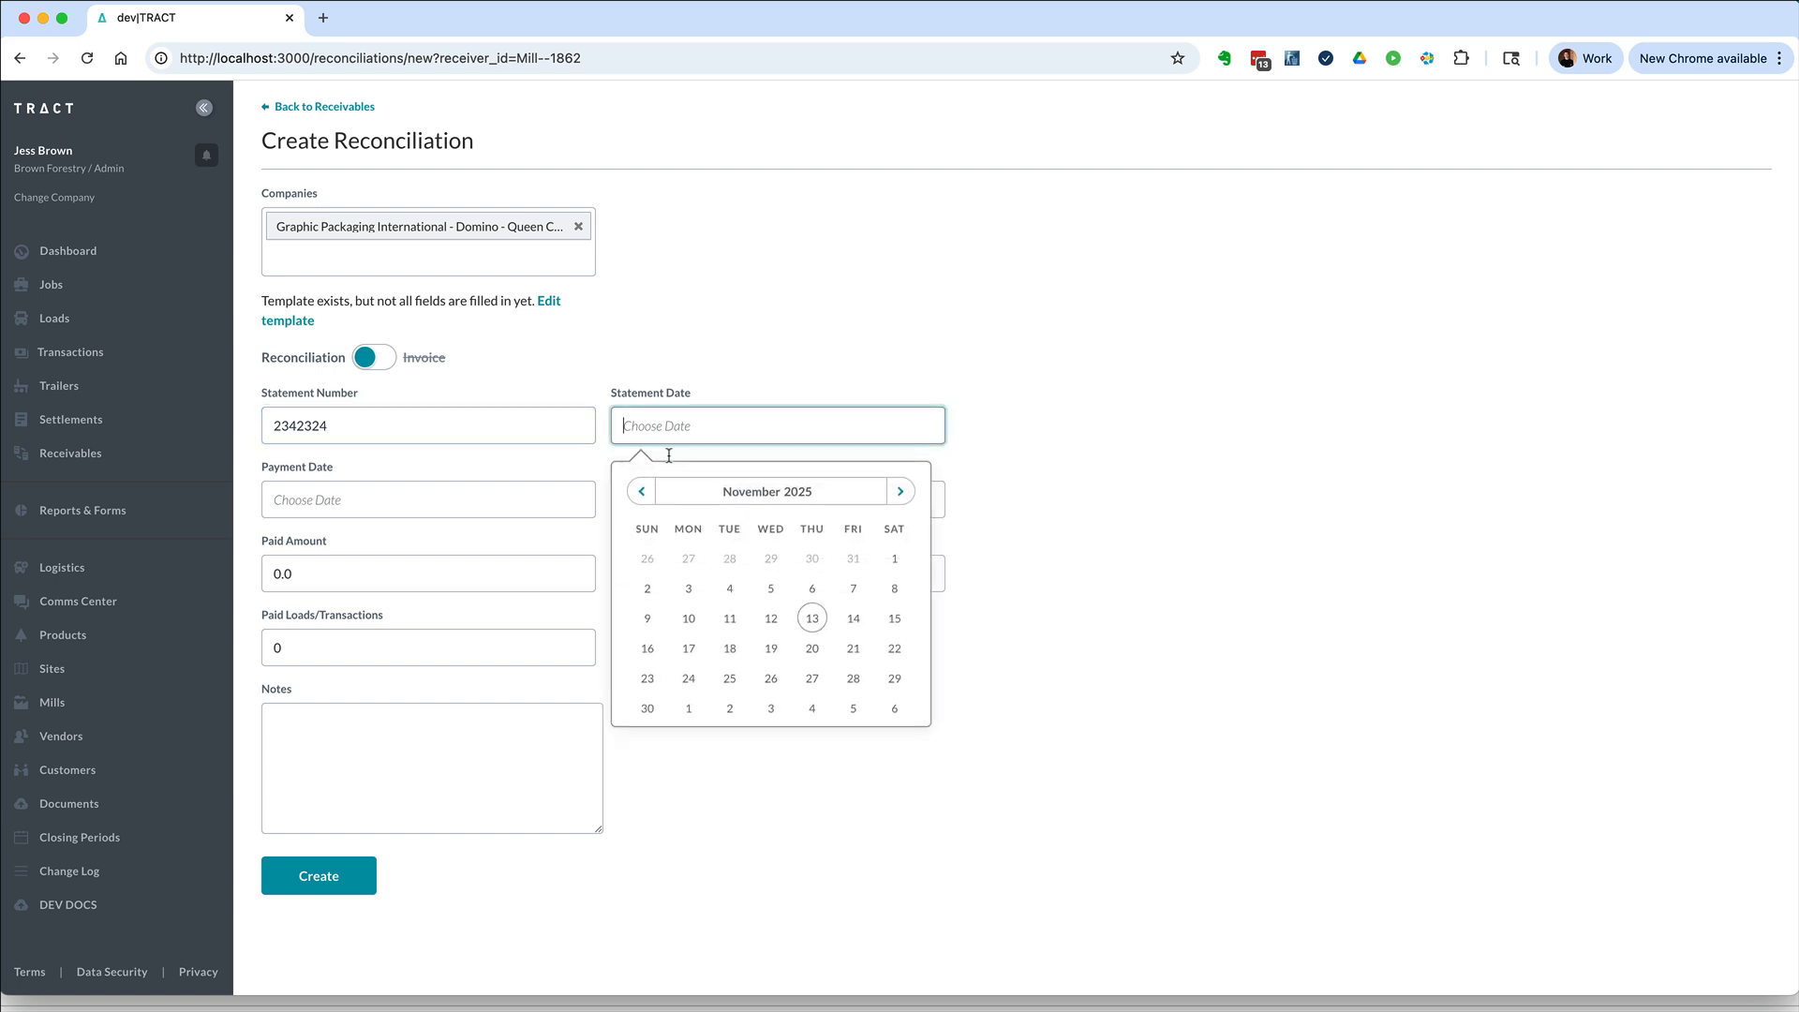
pyautogui.click(803, 613)
# Set the payment date to 11/13/2025 and the payment reference to 234234234, and create the reconciliation
pyautogui.click(399, 500)
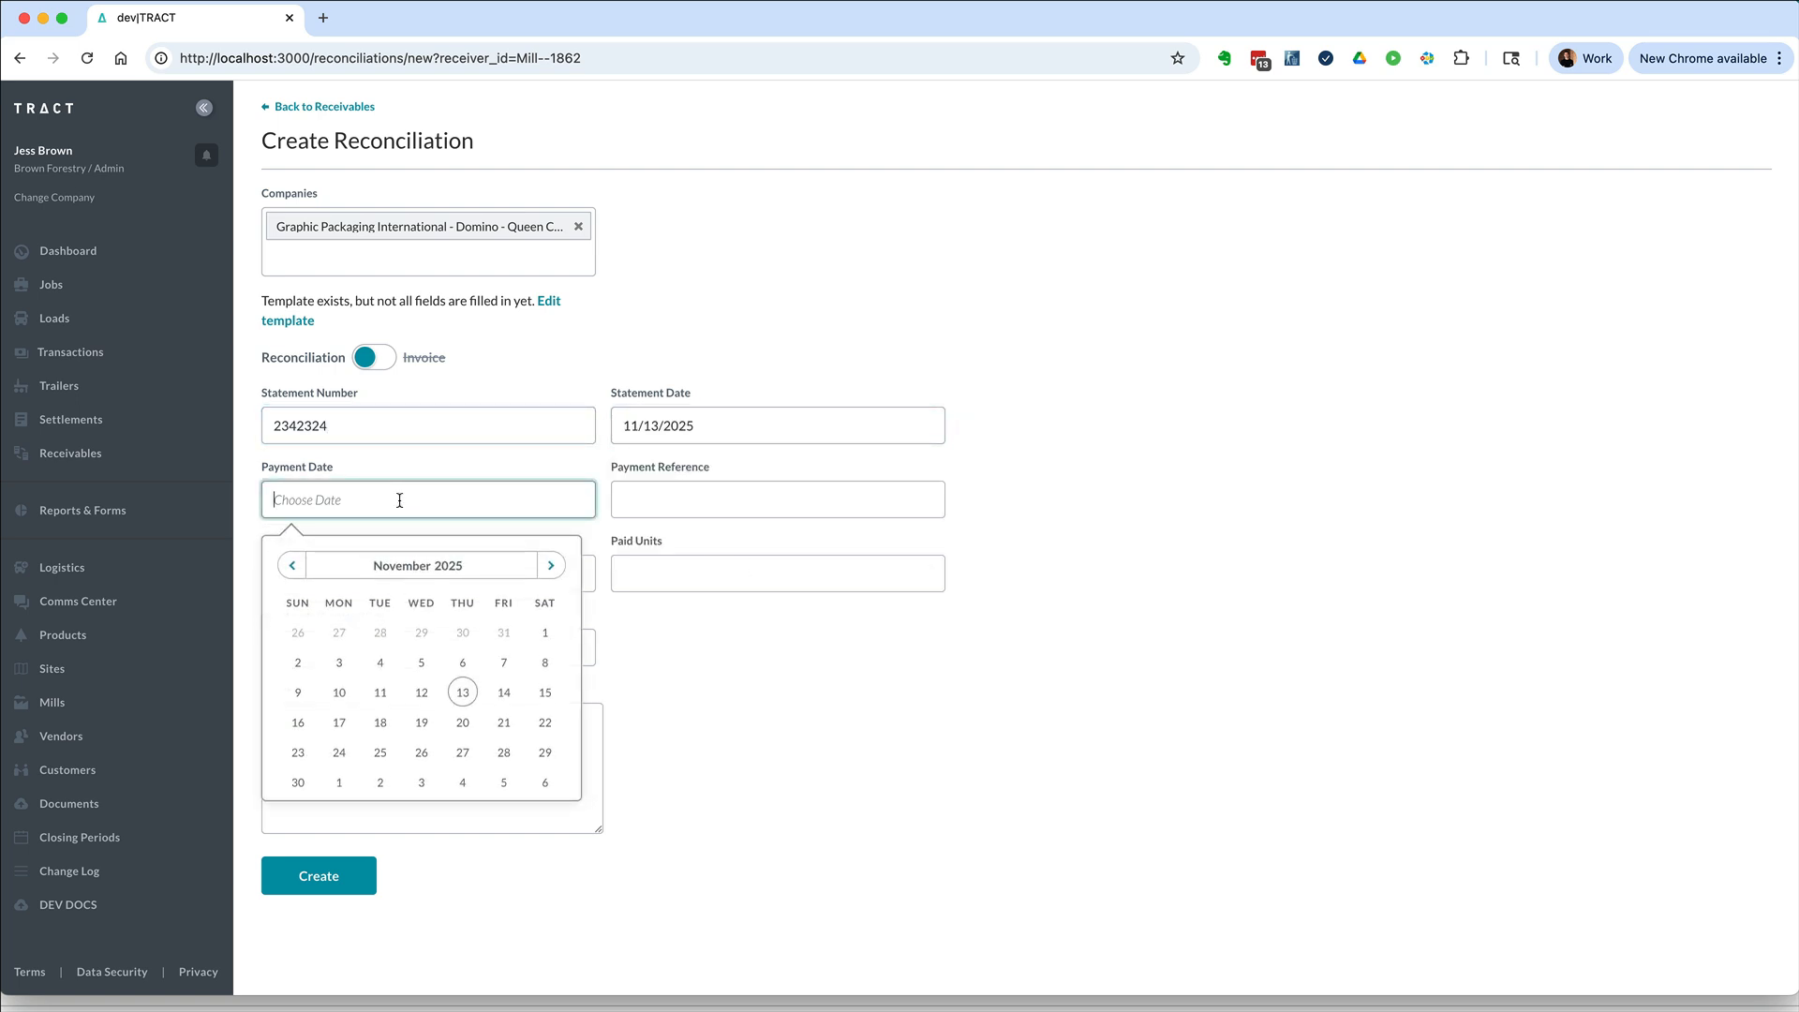
pyautogui.click(456, 694)
pyautogui.click(689, 502)
pyautogui.write('234234234')
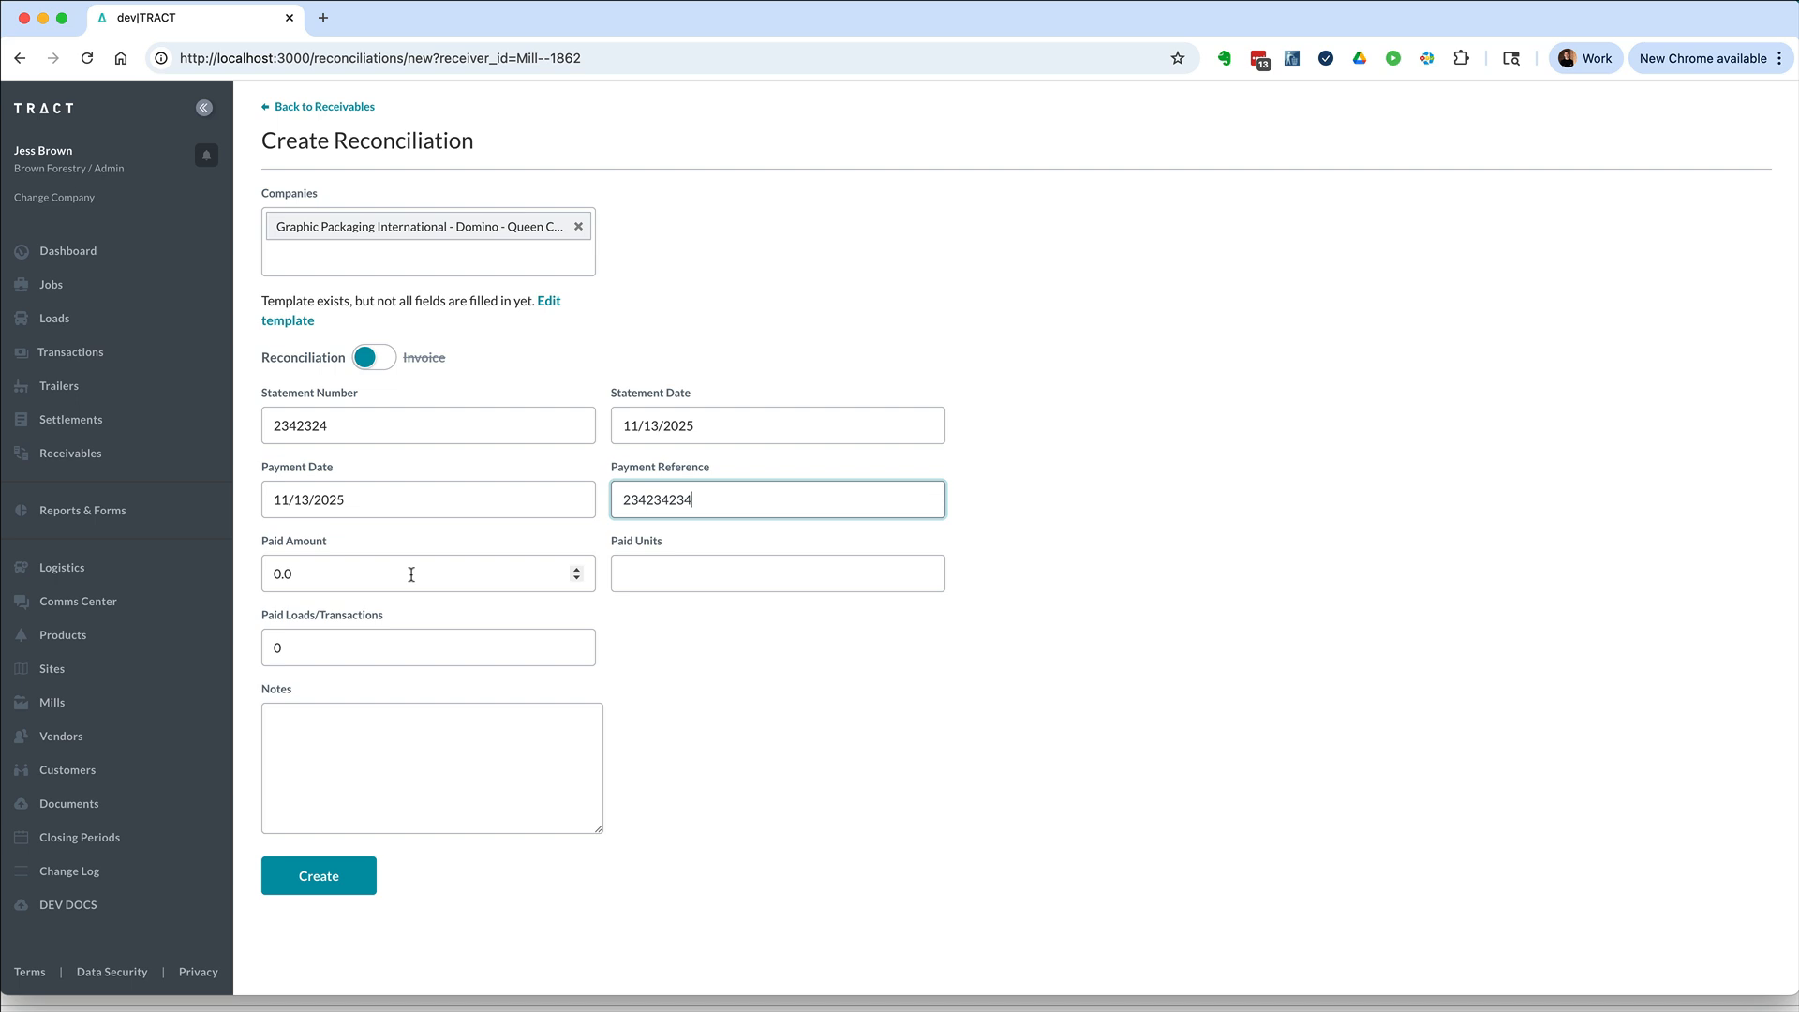
pyautogui.click(310, 869)
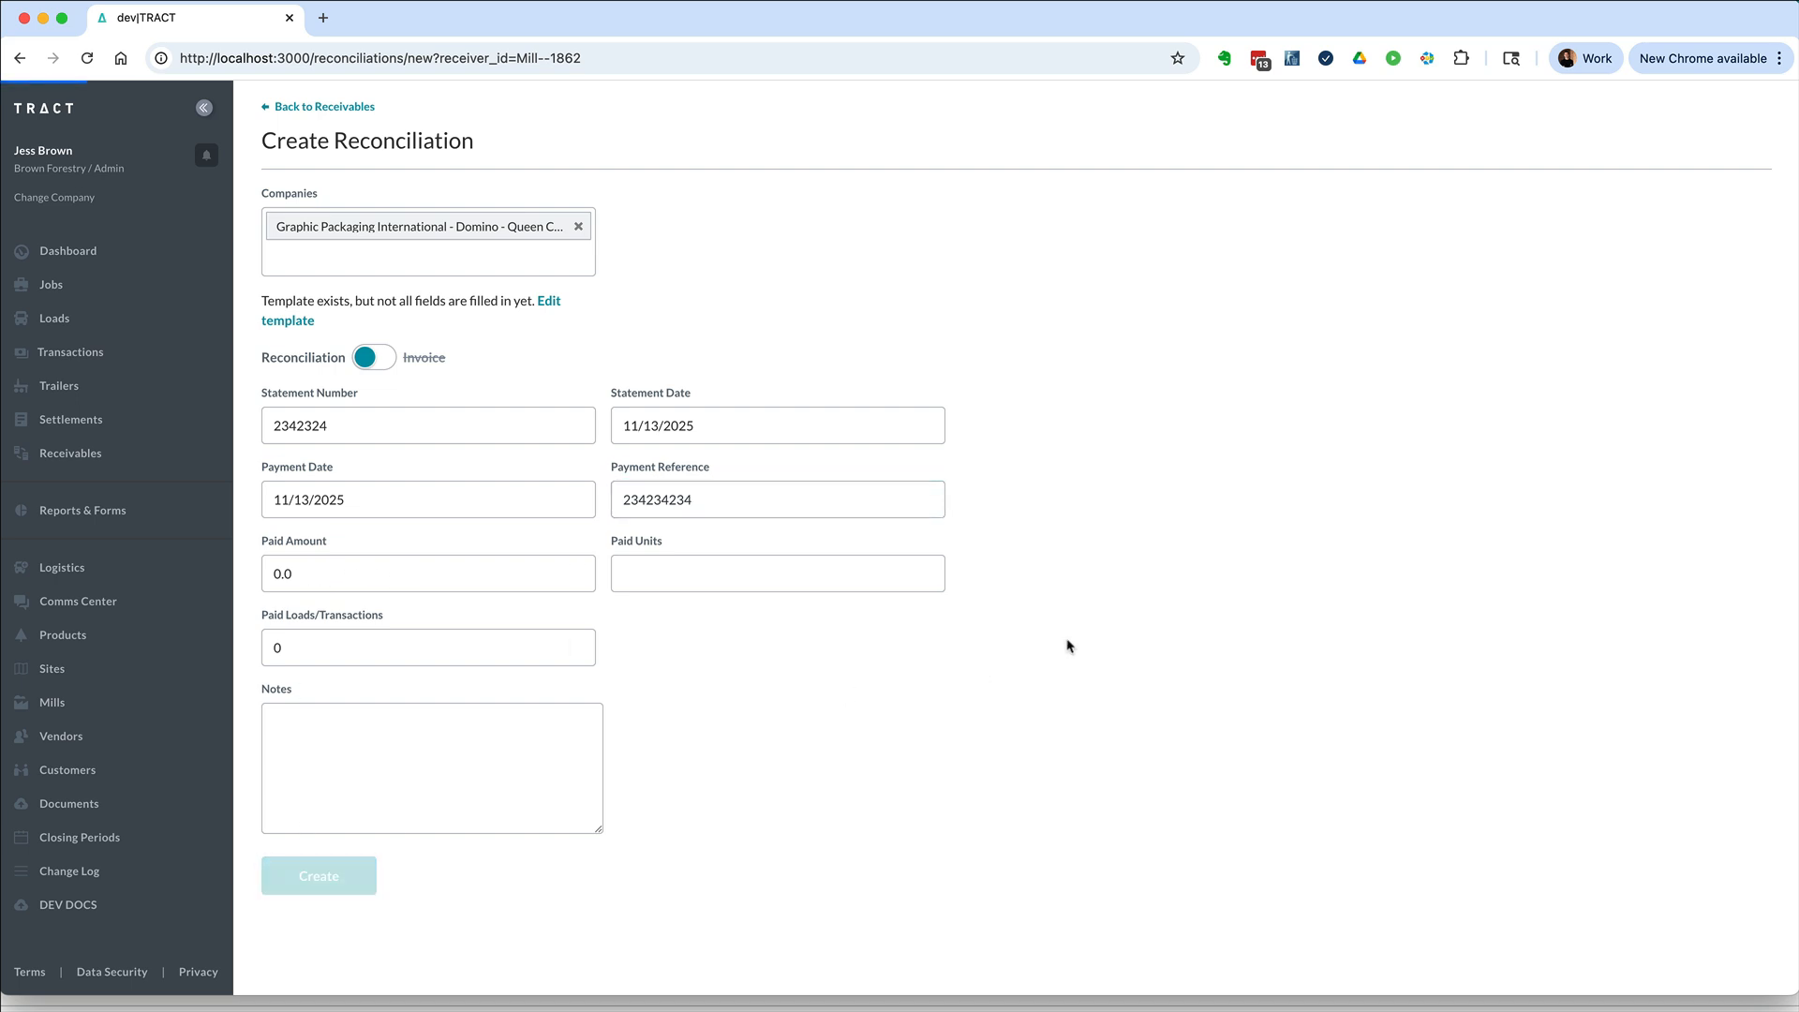
# Check off the AAA job ticket with scale number Test-08 as reconciled
pyautogui.scroll(-3, 1068, 647)
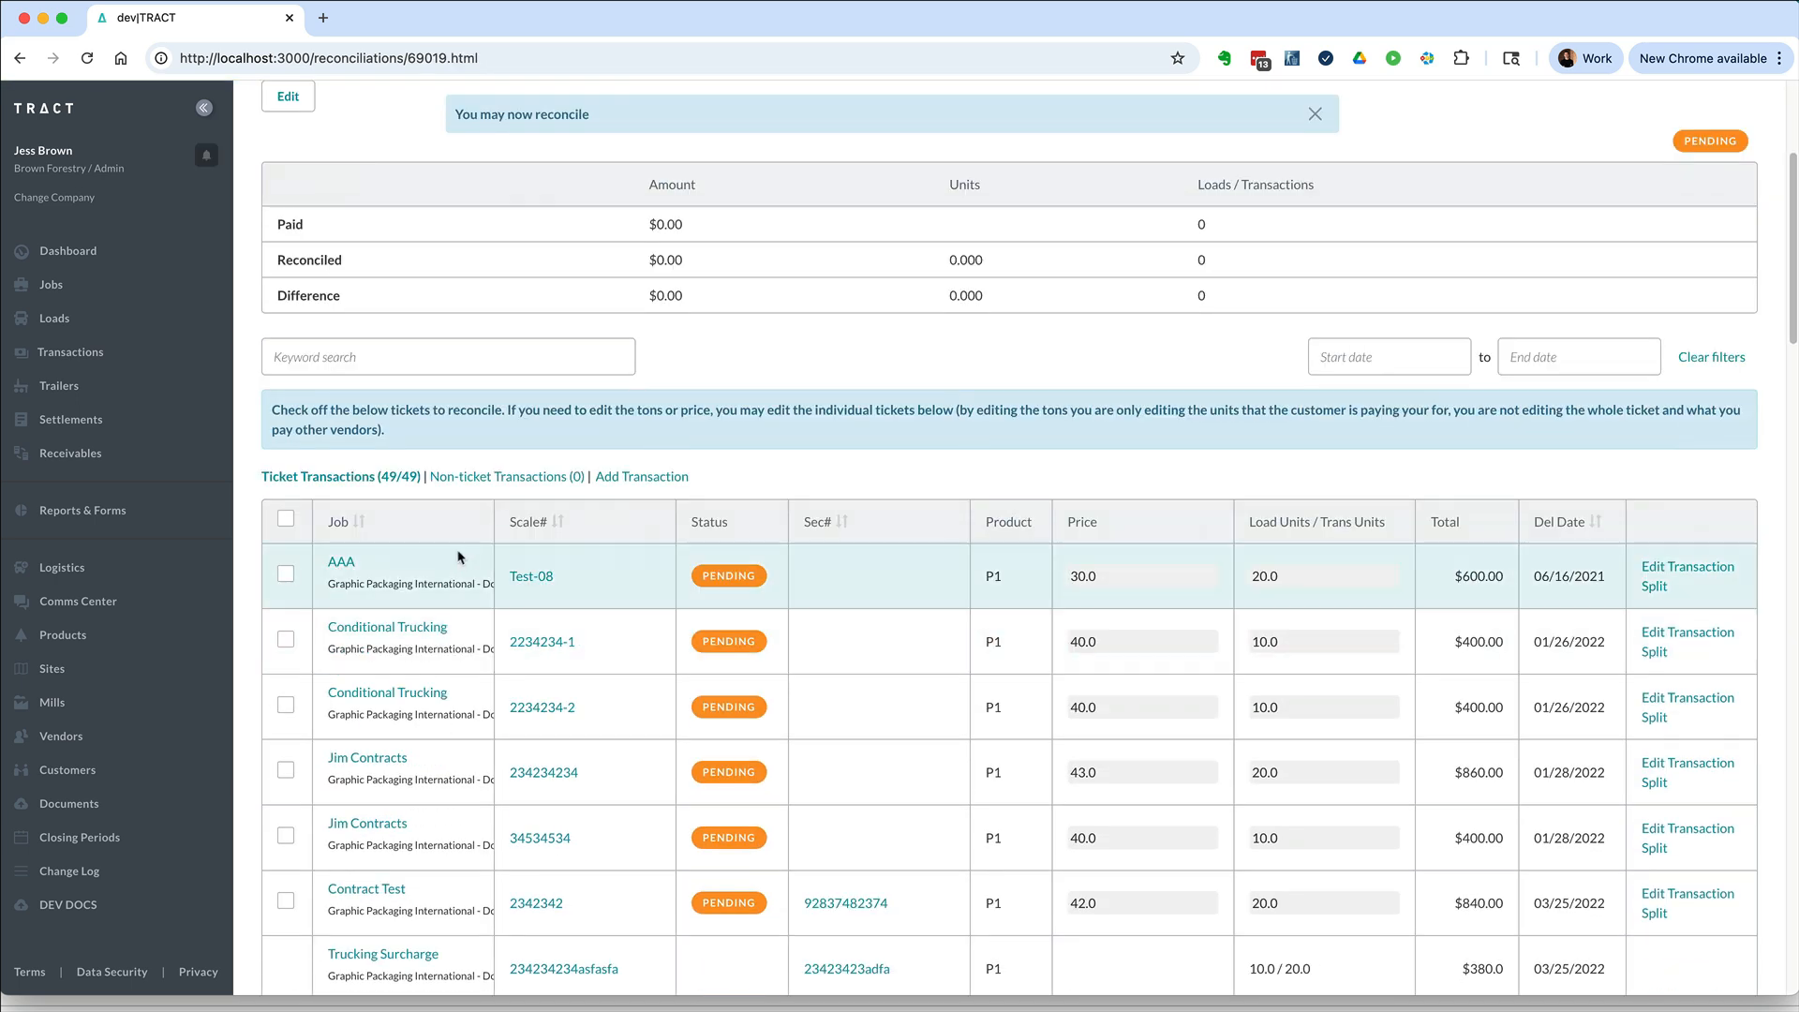
pyautogui.click(286, 574)
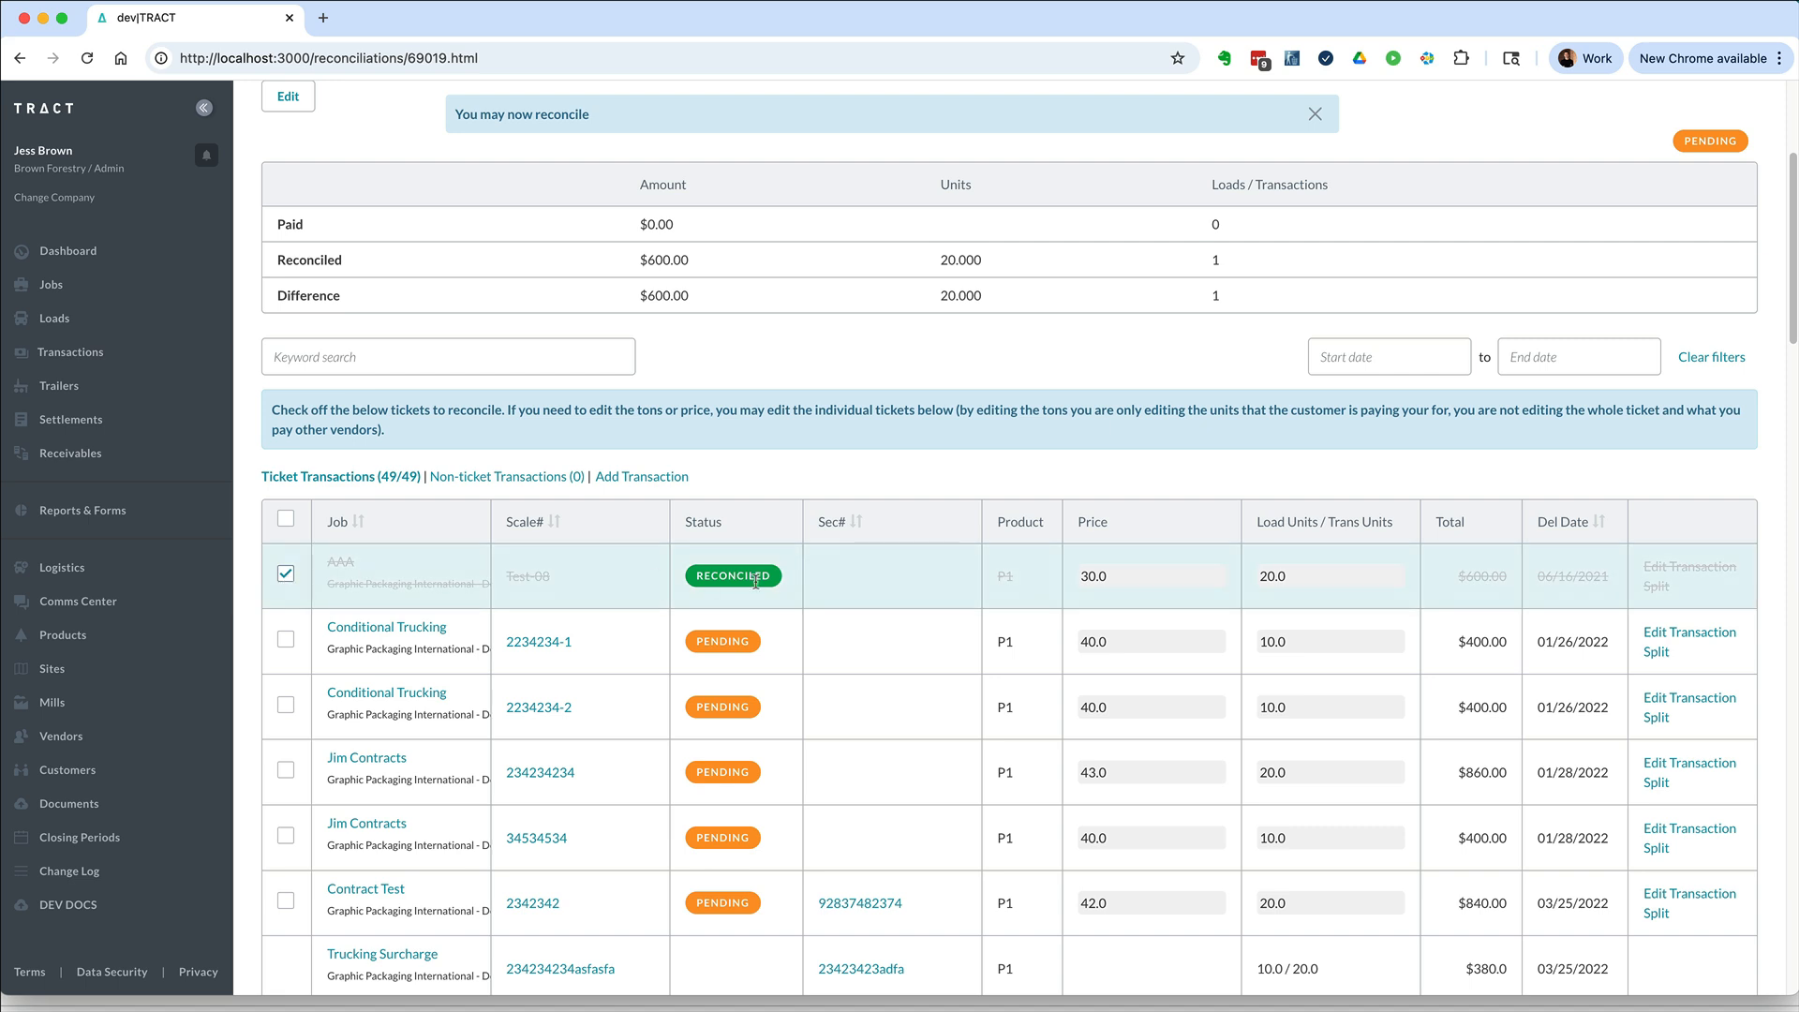
pyautogui.scroll(2, 756, 581)
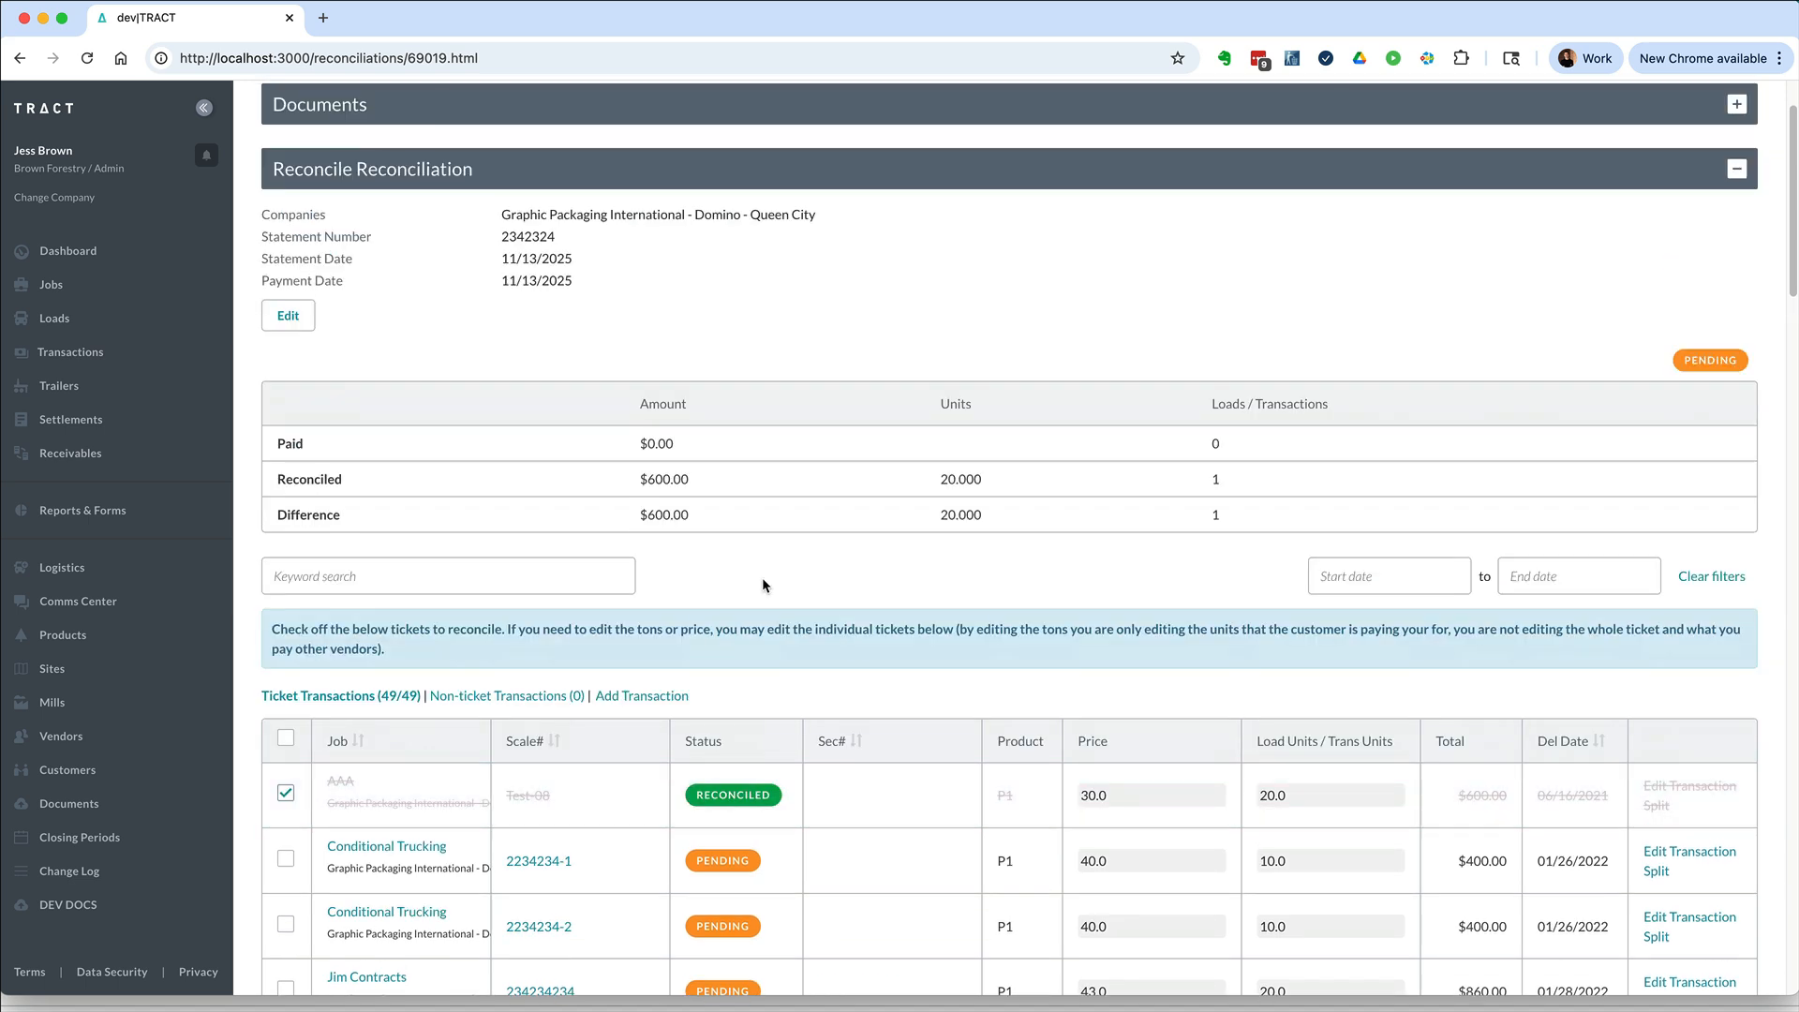
# Review the load payment summary of ticket Test-08 and return to the reconciliation
pyautogui.click(533, 798)
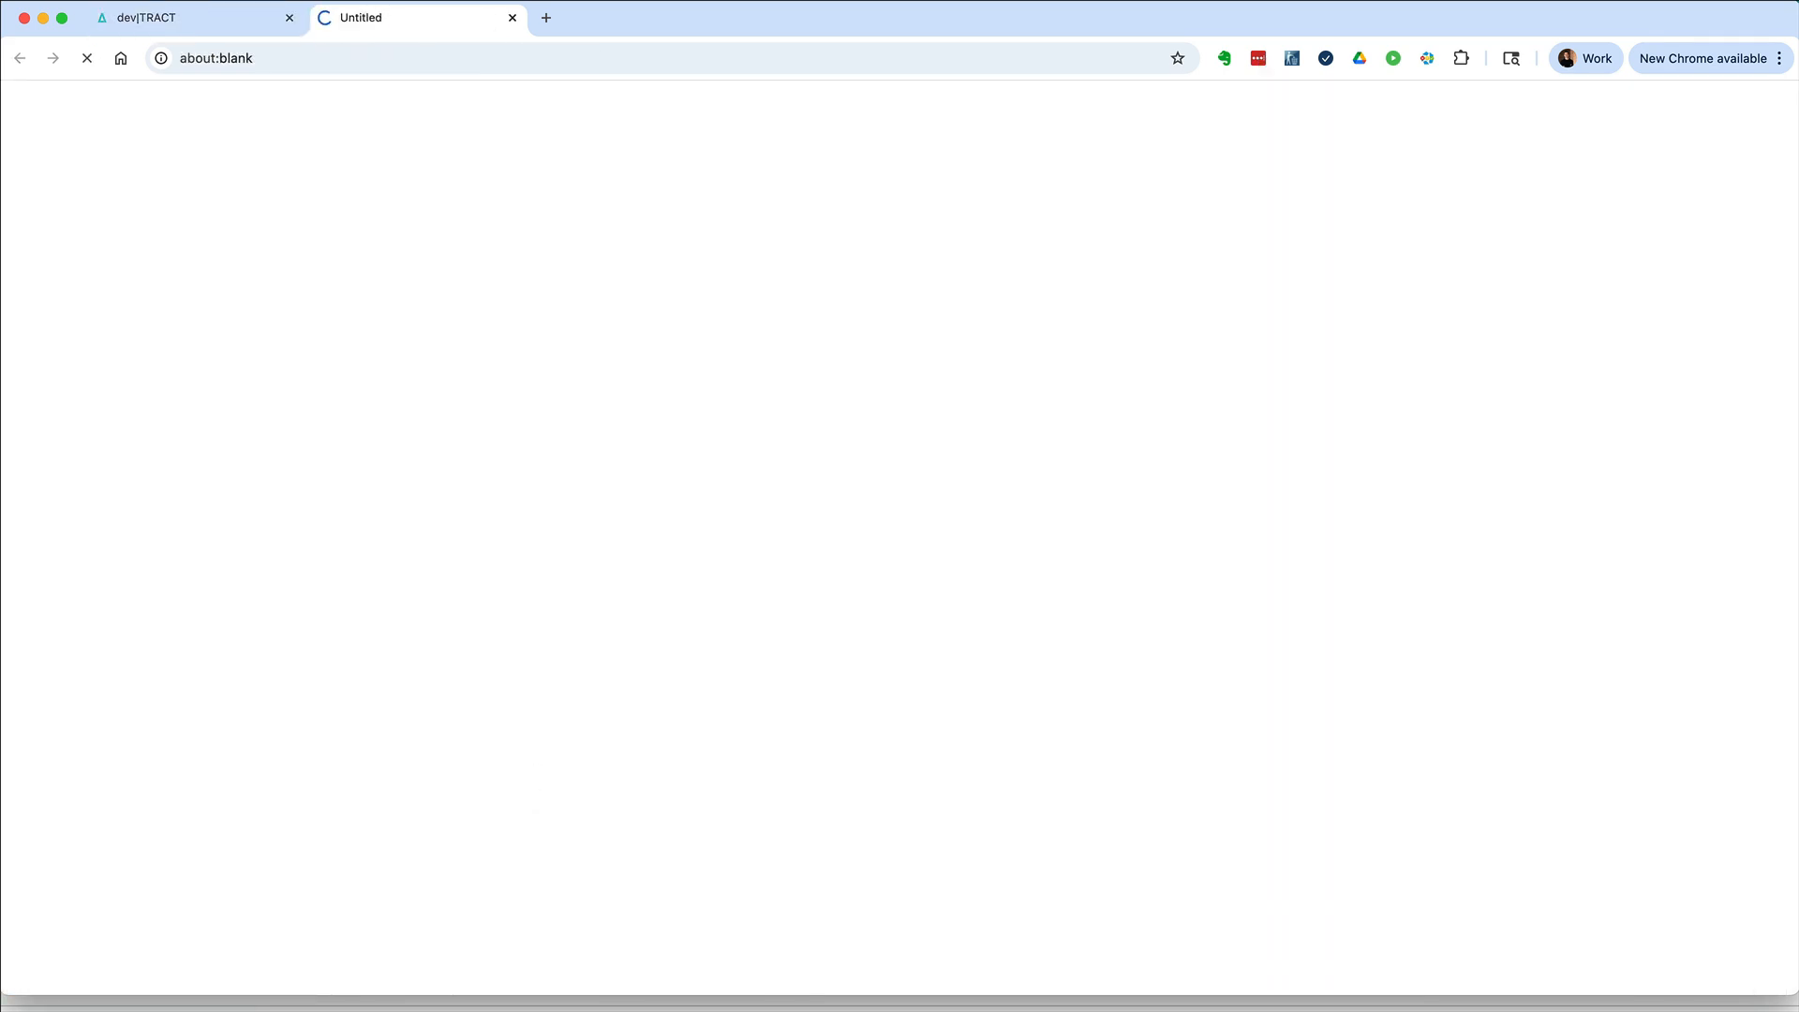
pyautogui.scroll(-10, 729, 279)
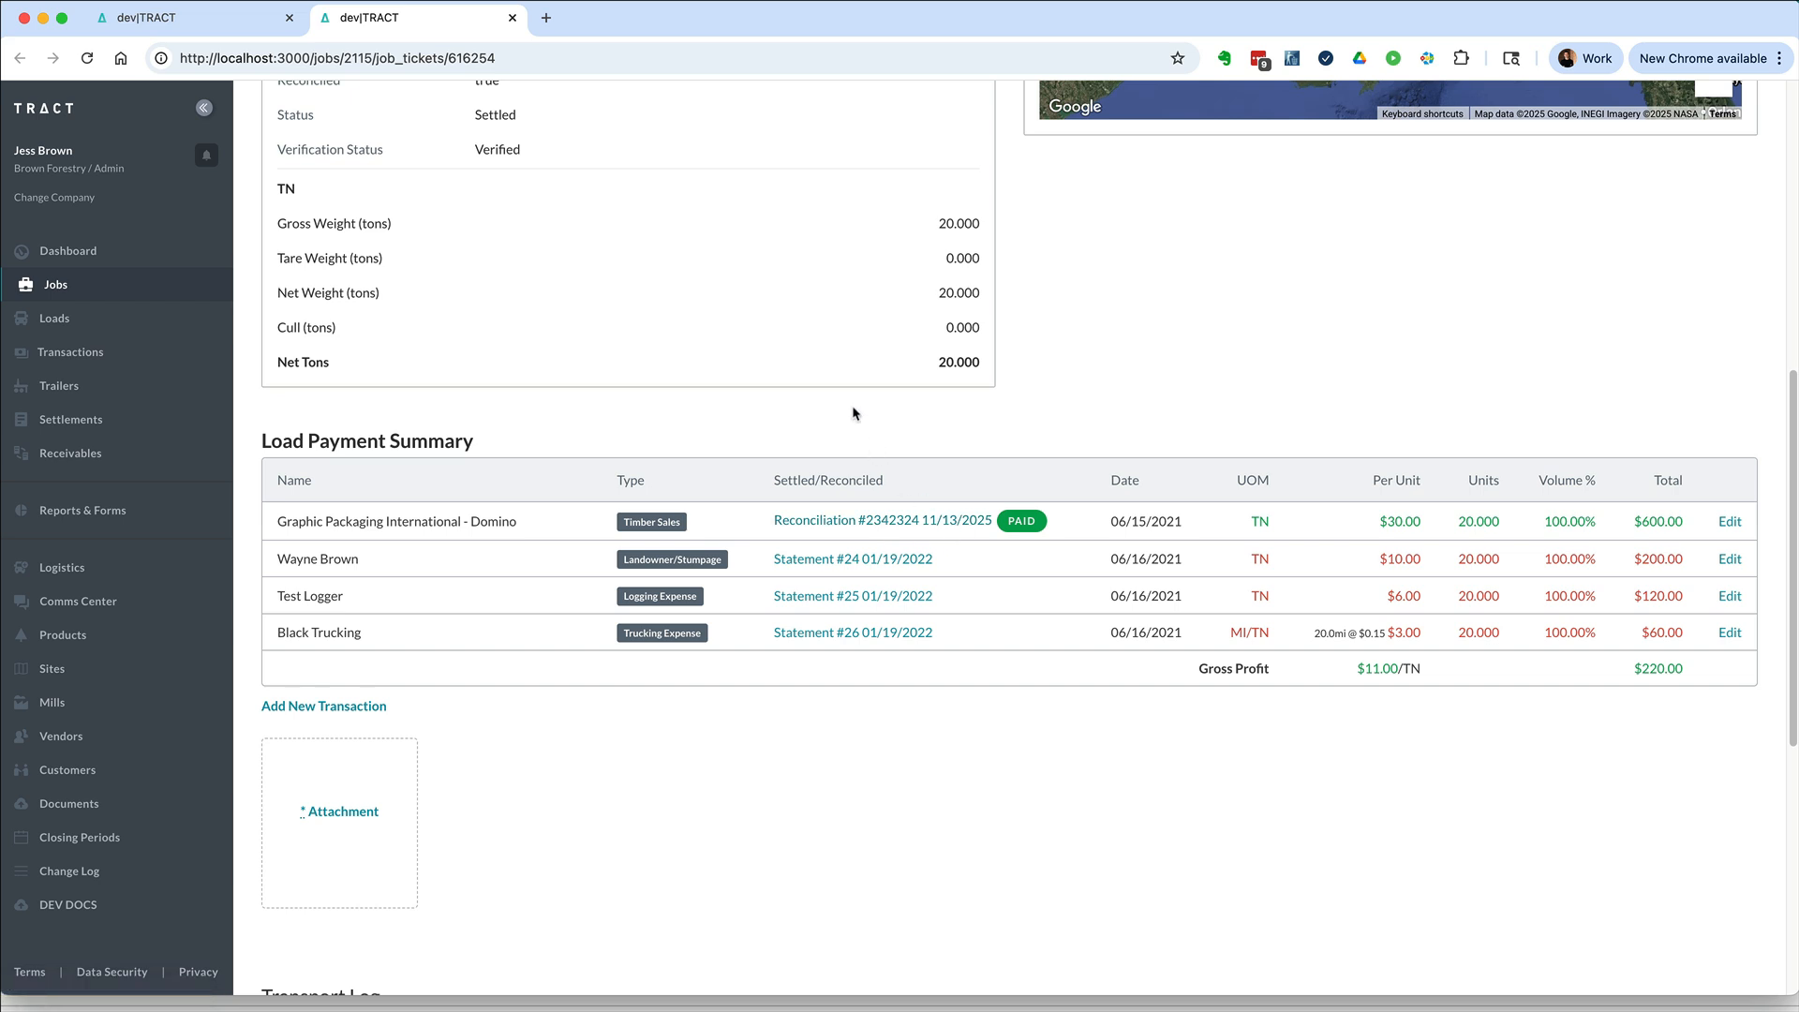
pyautogui.press('super+w')
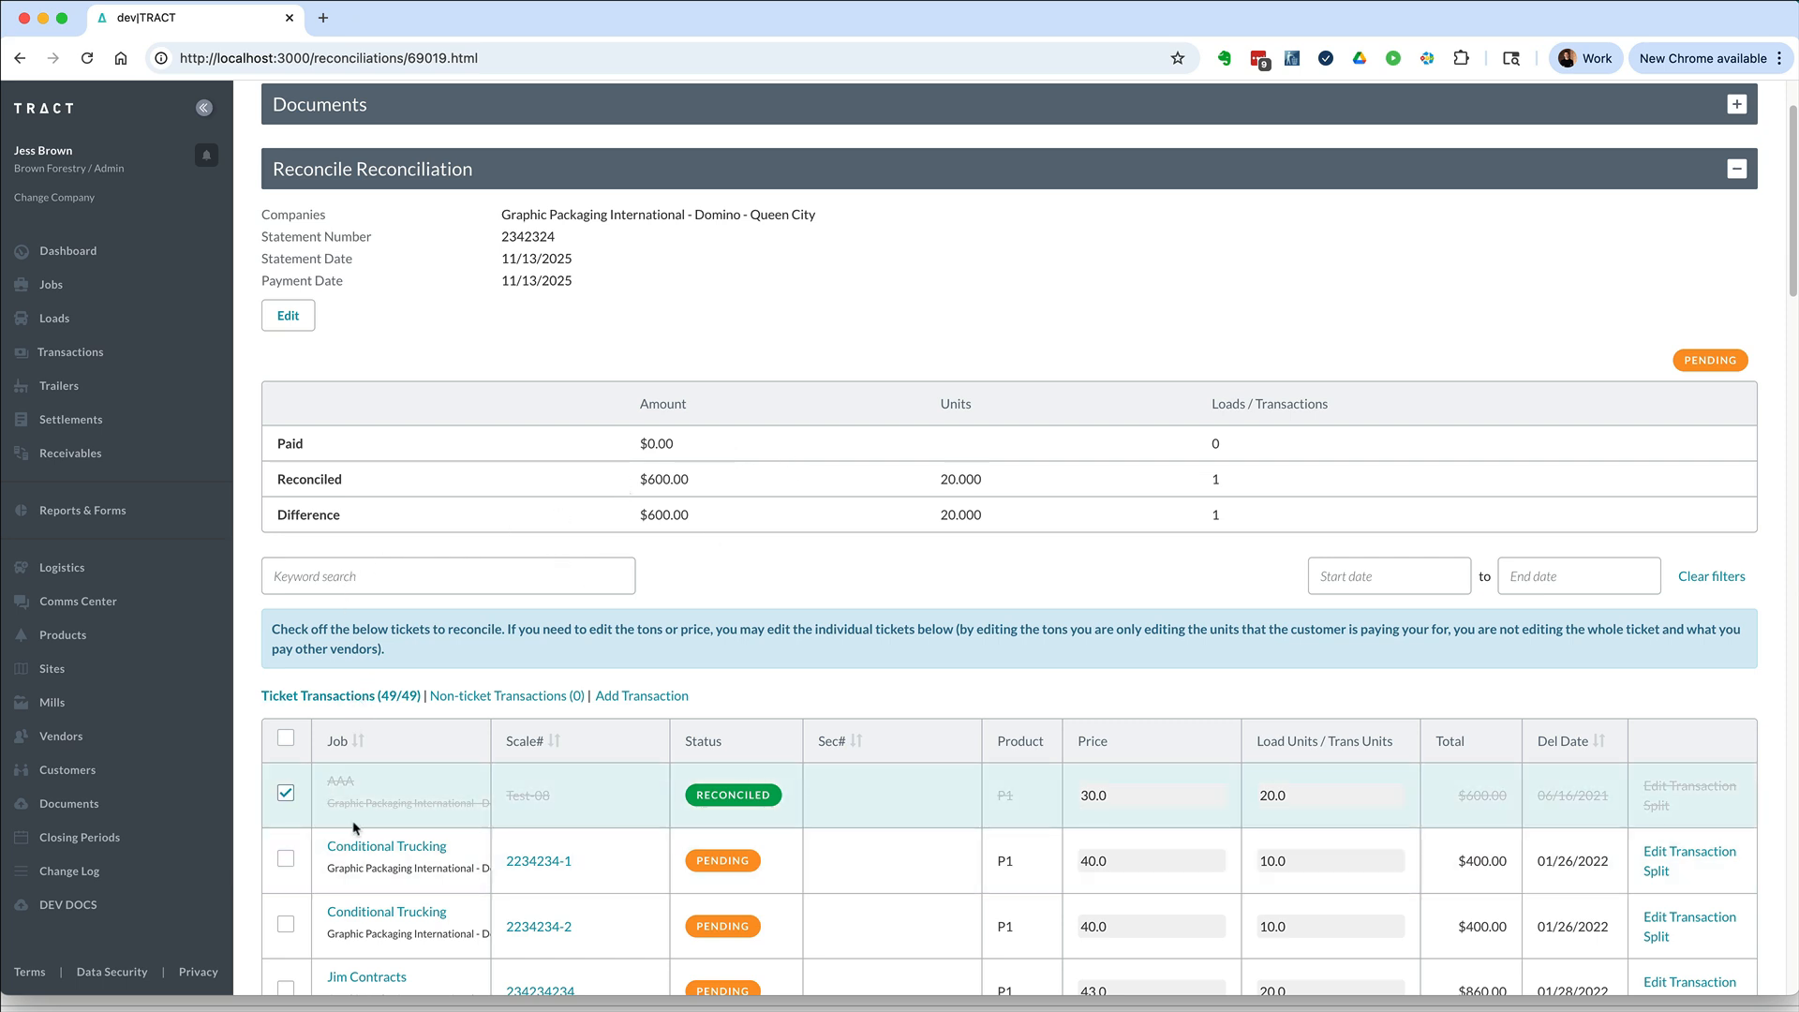
# Check off ticket 2234234-1 as reconciled, and update the reconciliation with a paid amount of 1000 and 2 paid loads
pyautogui.click(286, 858)
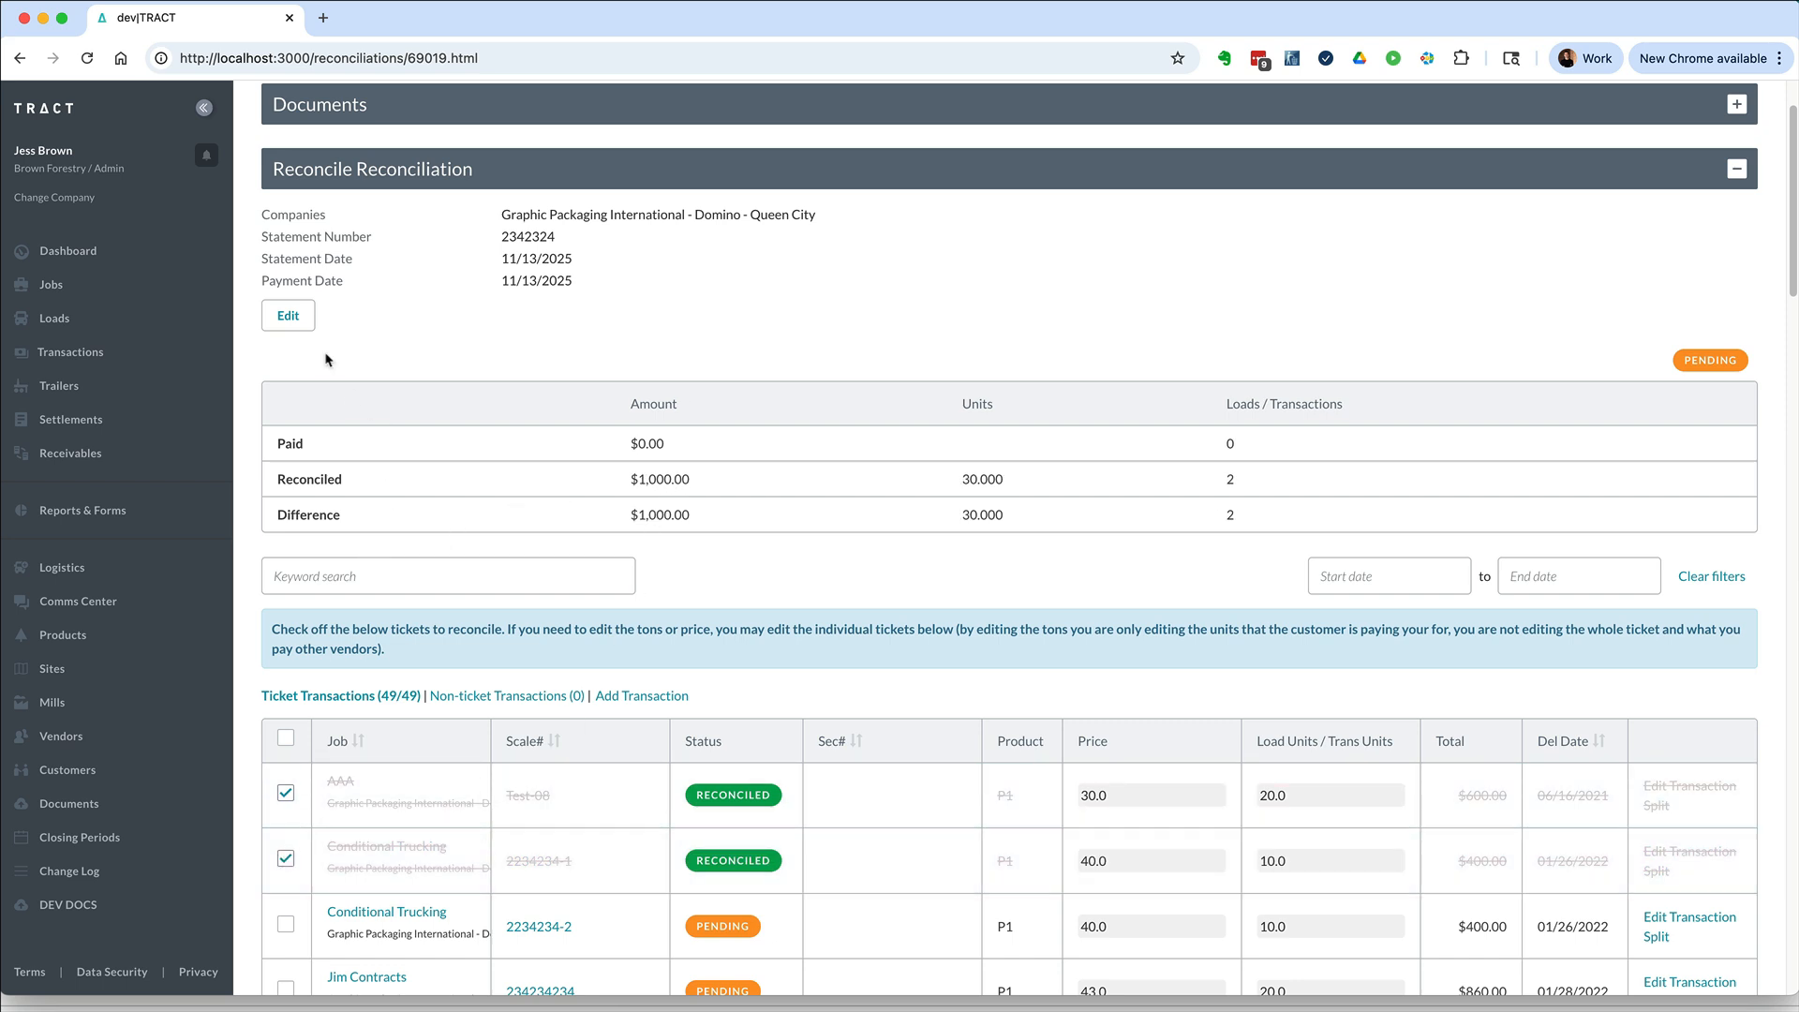
pyautogui.click(289, 316)
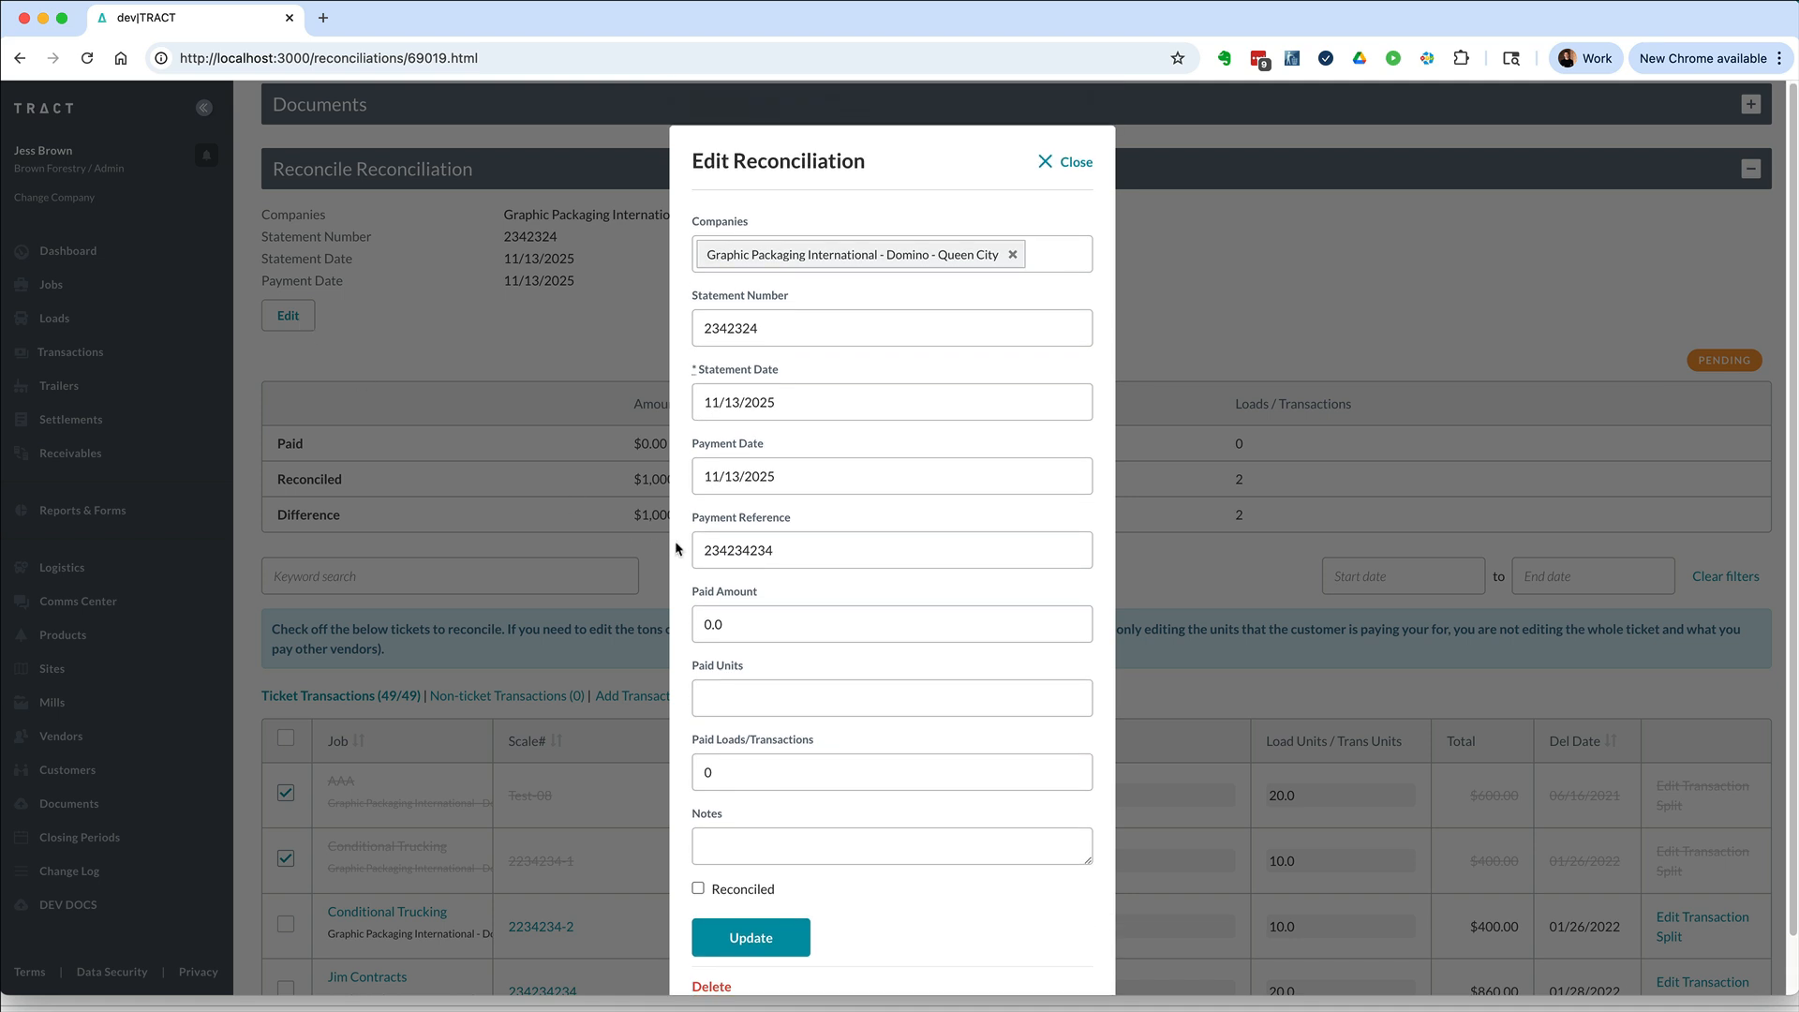
pyautogui.doubleClick(725, 625)
pyautogui.write('100')
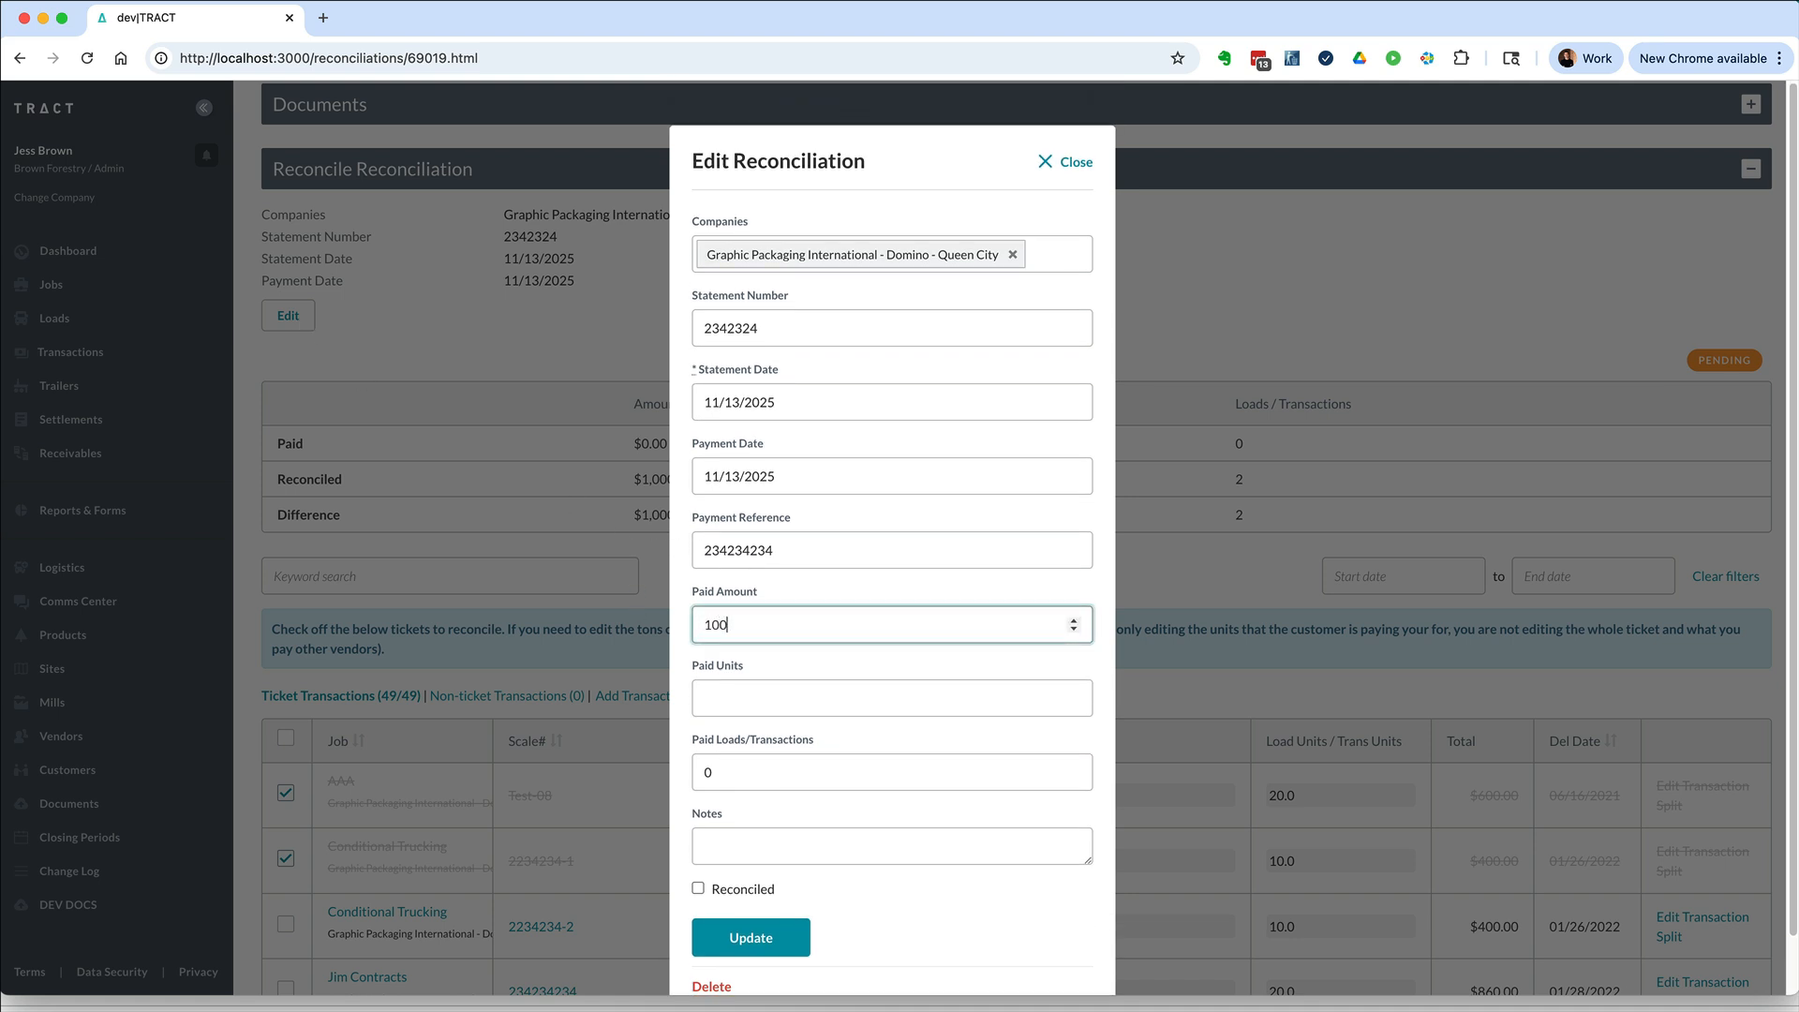
pyautogui.write('0')
pyautogui.press('Tab')
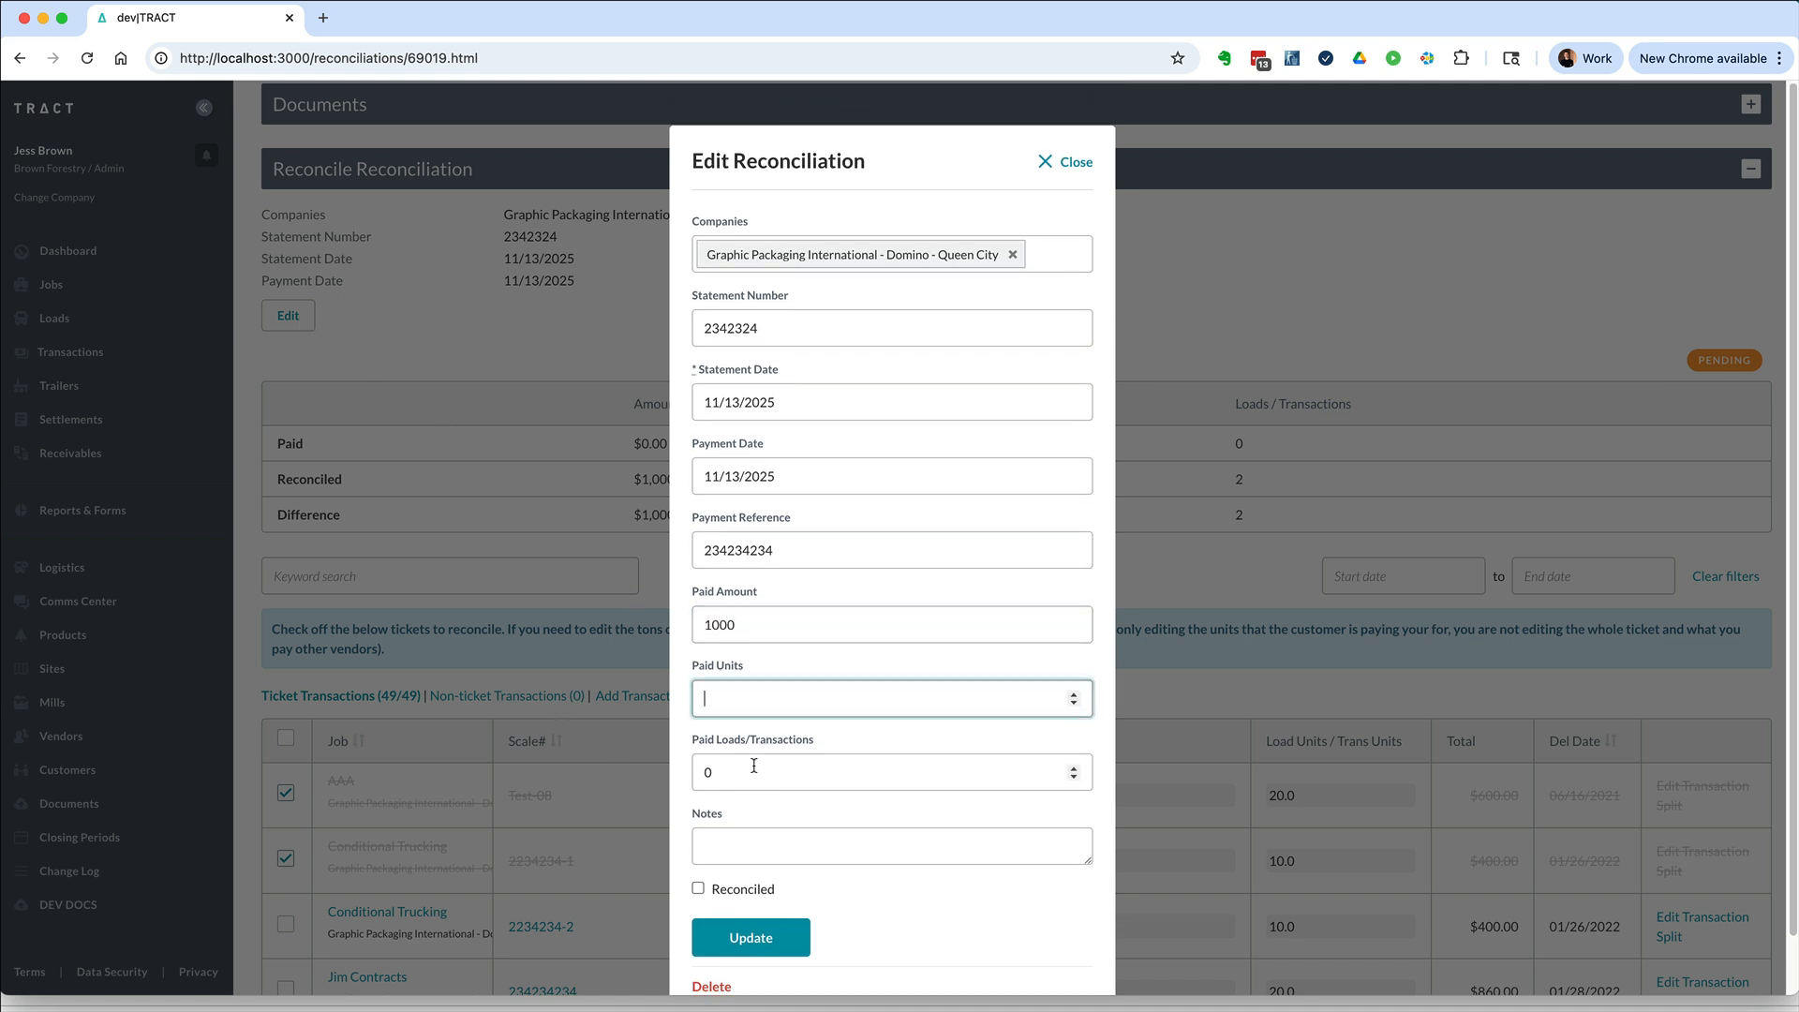
pyautogui.press('Tab')
pyautogui.write('2')
pyautogui.click(736, 942)
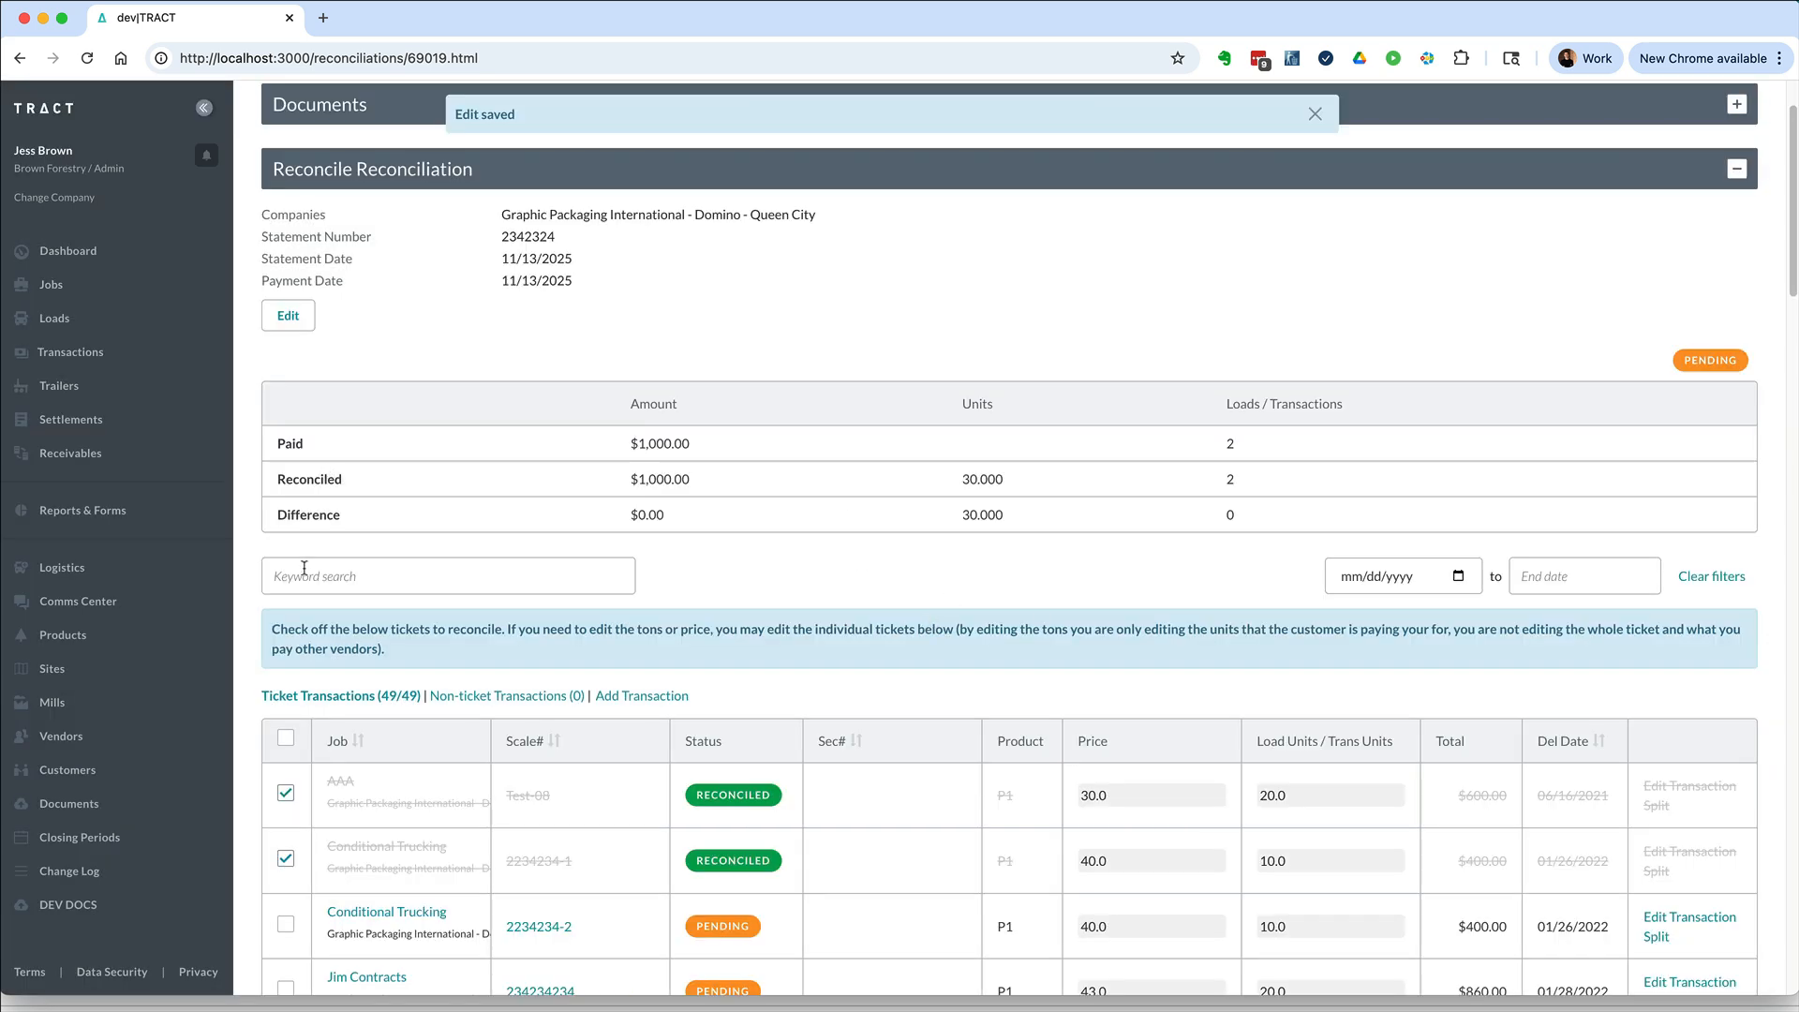
# Set the reconciliation's paid units to 30 and mark it as reconciled
pyautogui.click(288, 316)
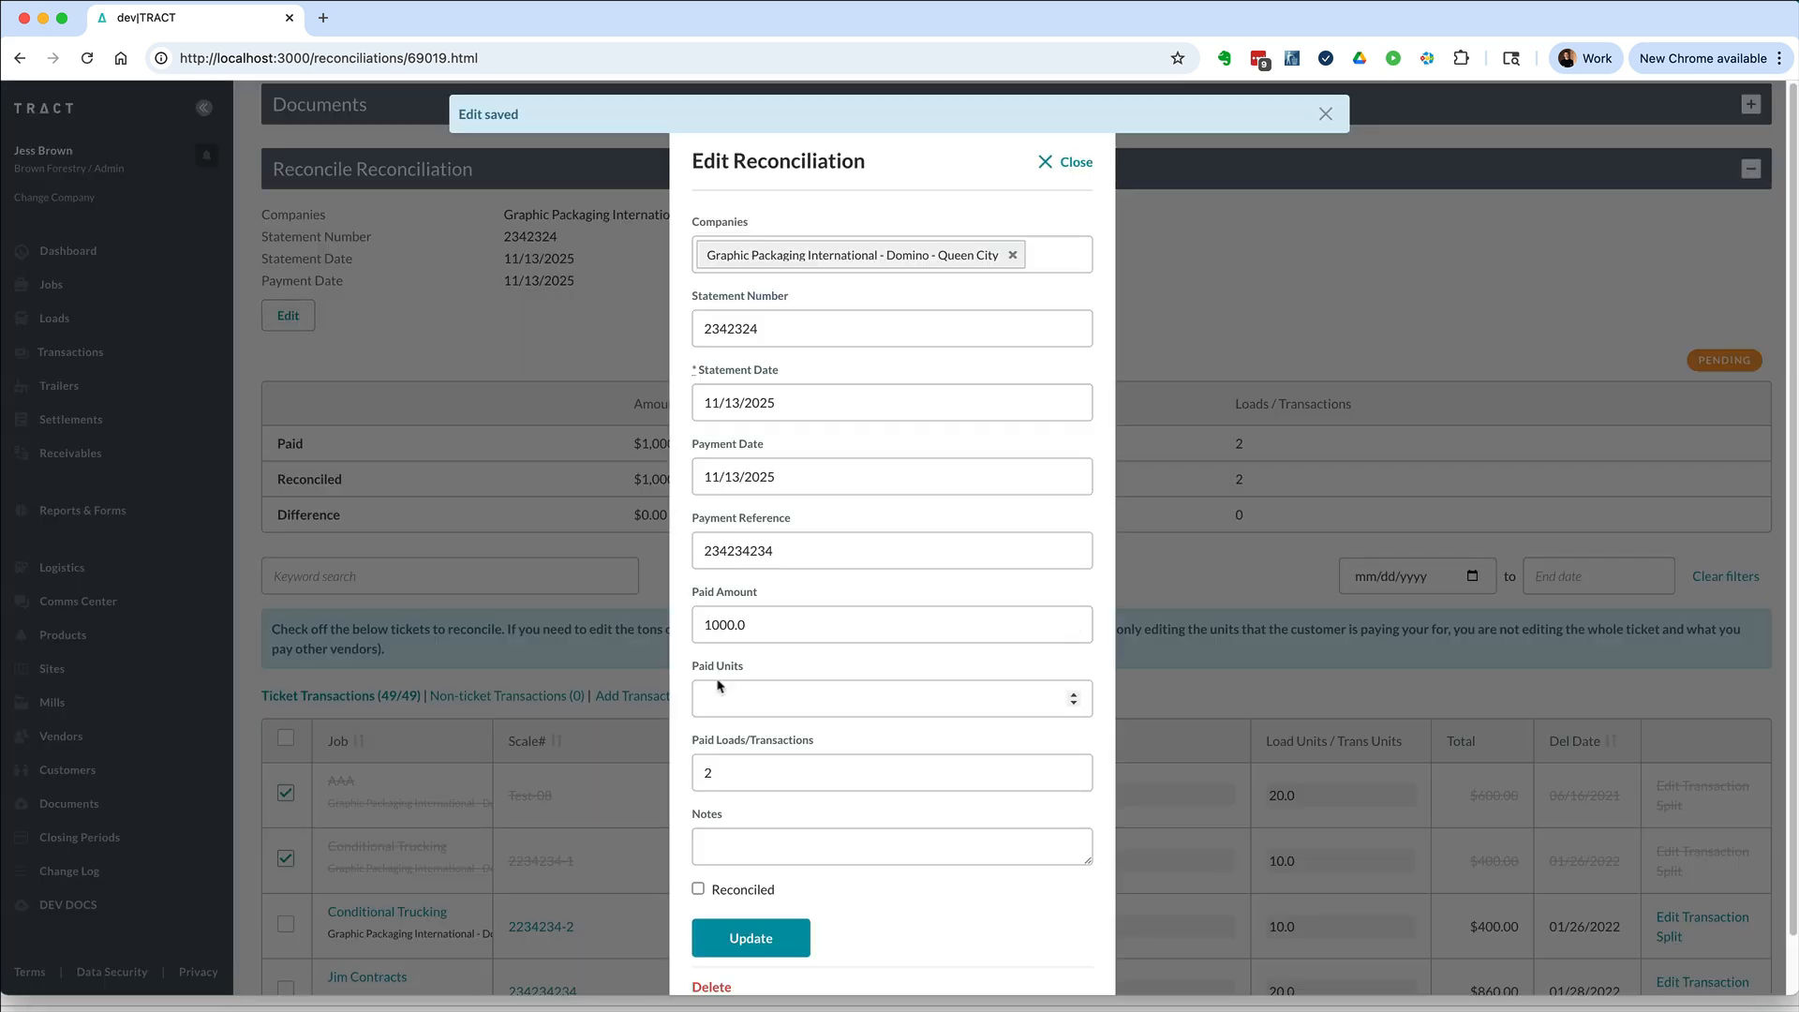
pyautogui.click(720, 690)
pyautogui.write('30')
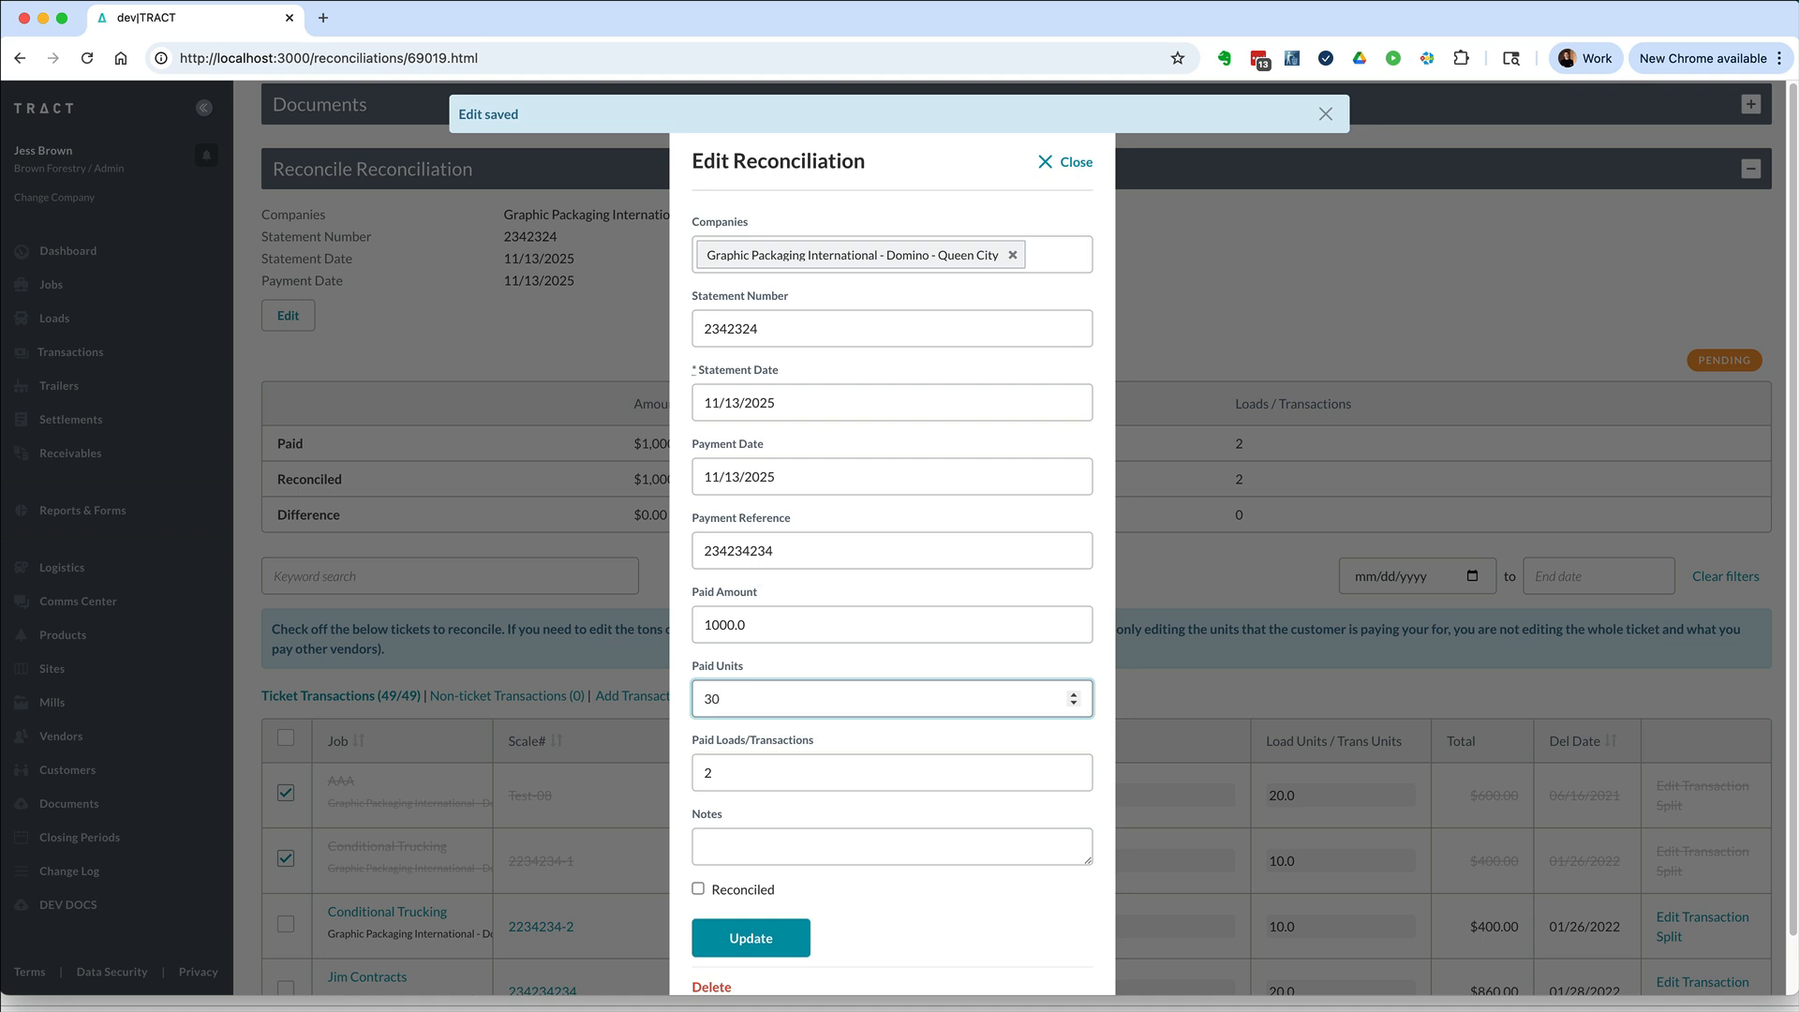
pyautogui.press('Return')
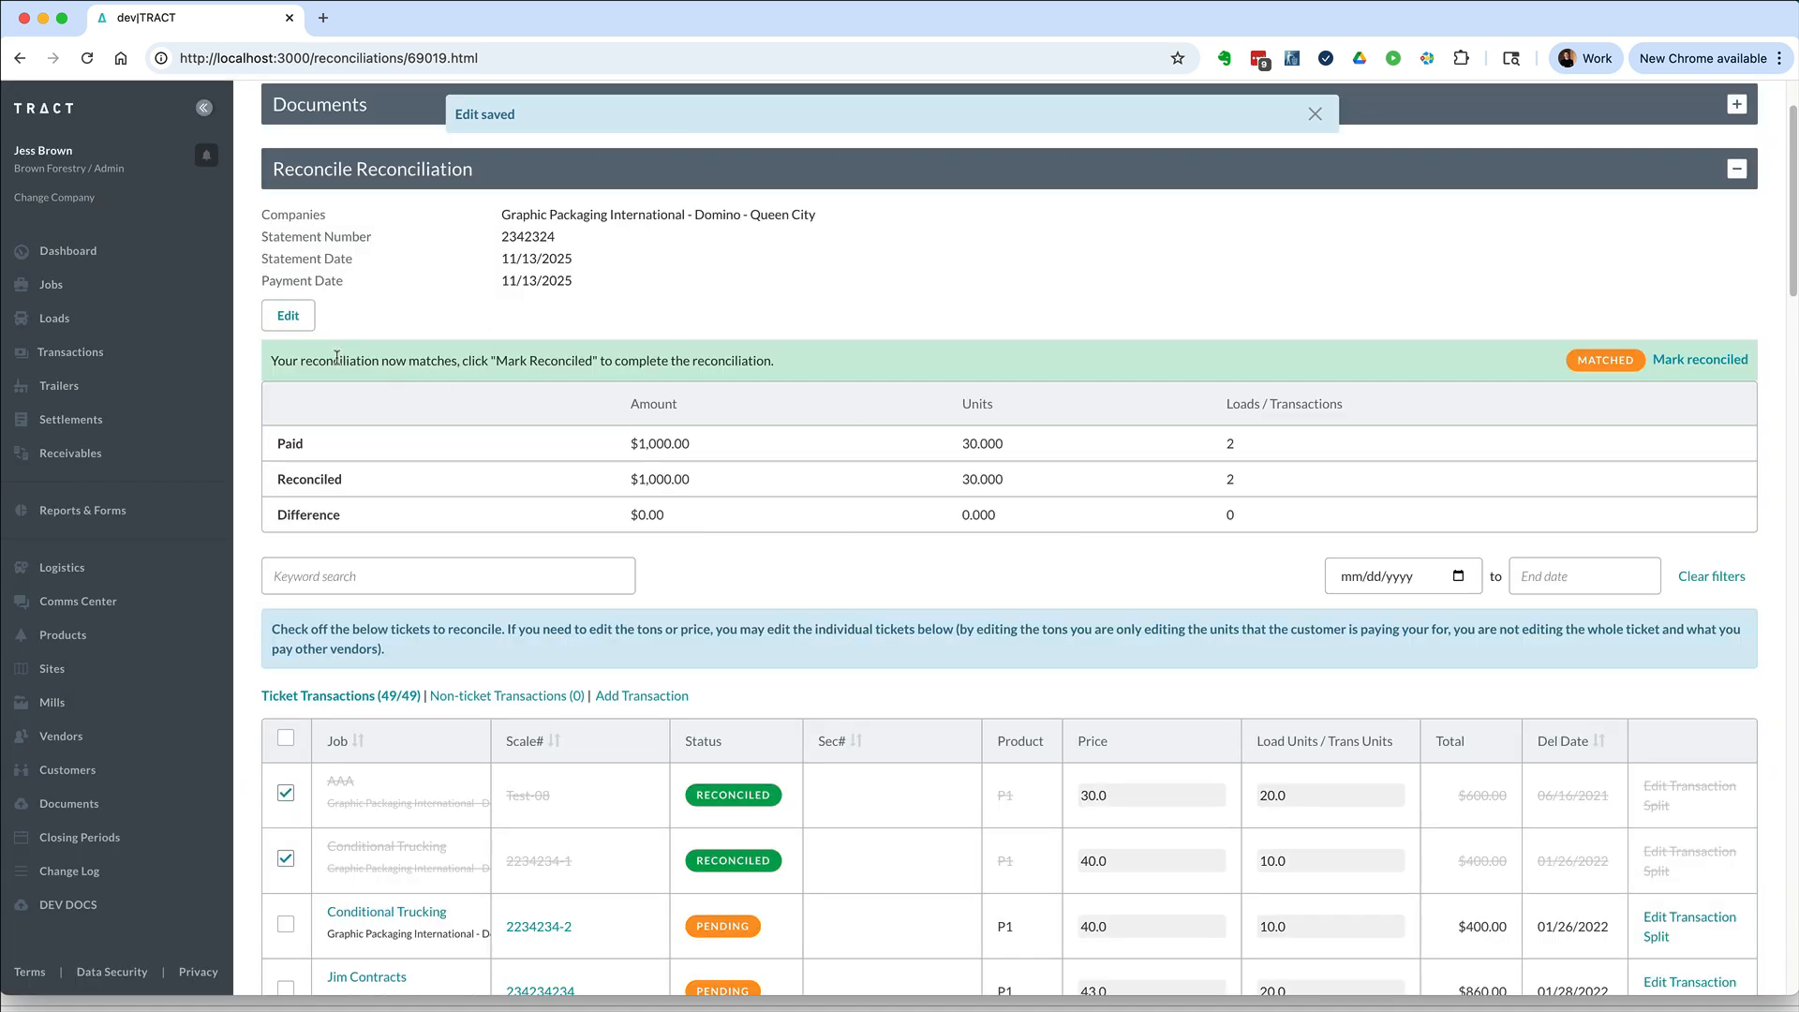
pyautogui.moveTo(327, 361); pyautogui.dragTo(478, 363)
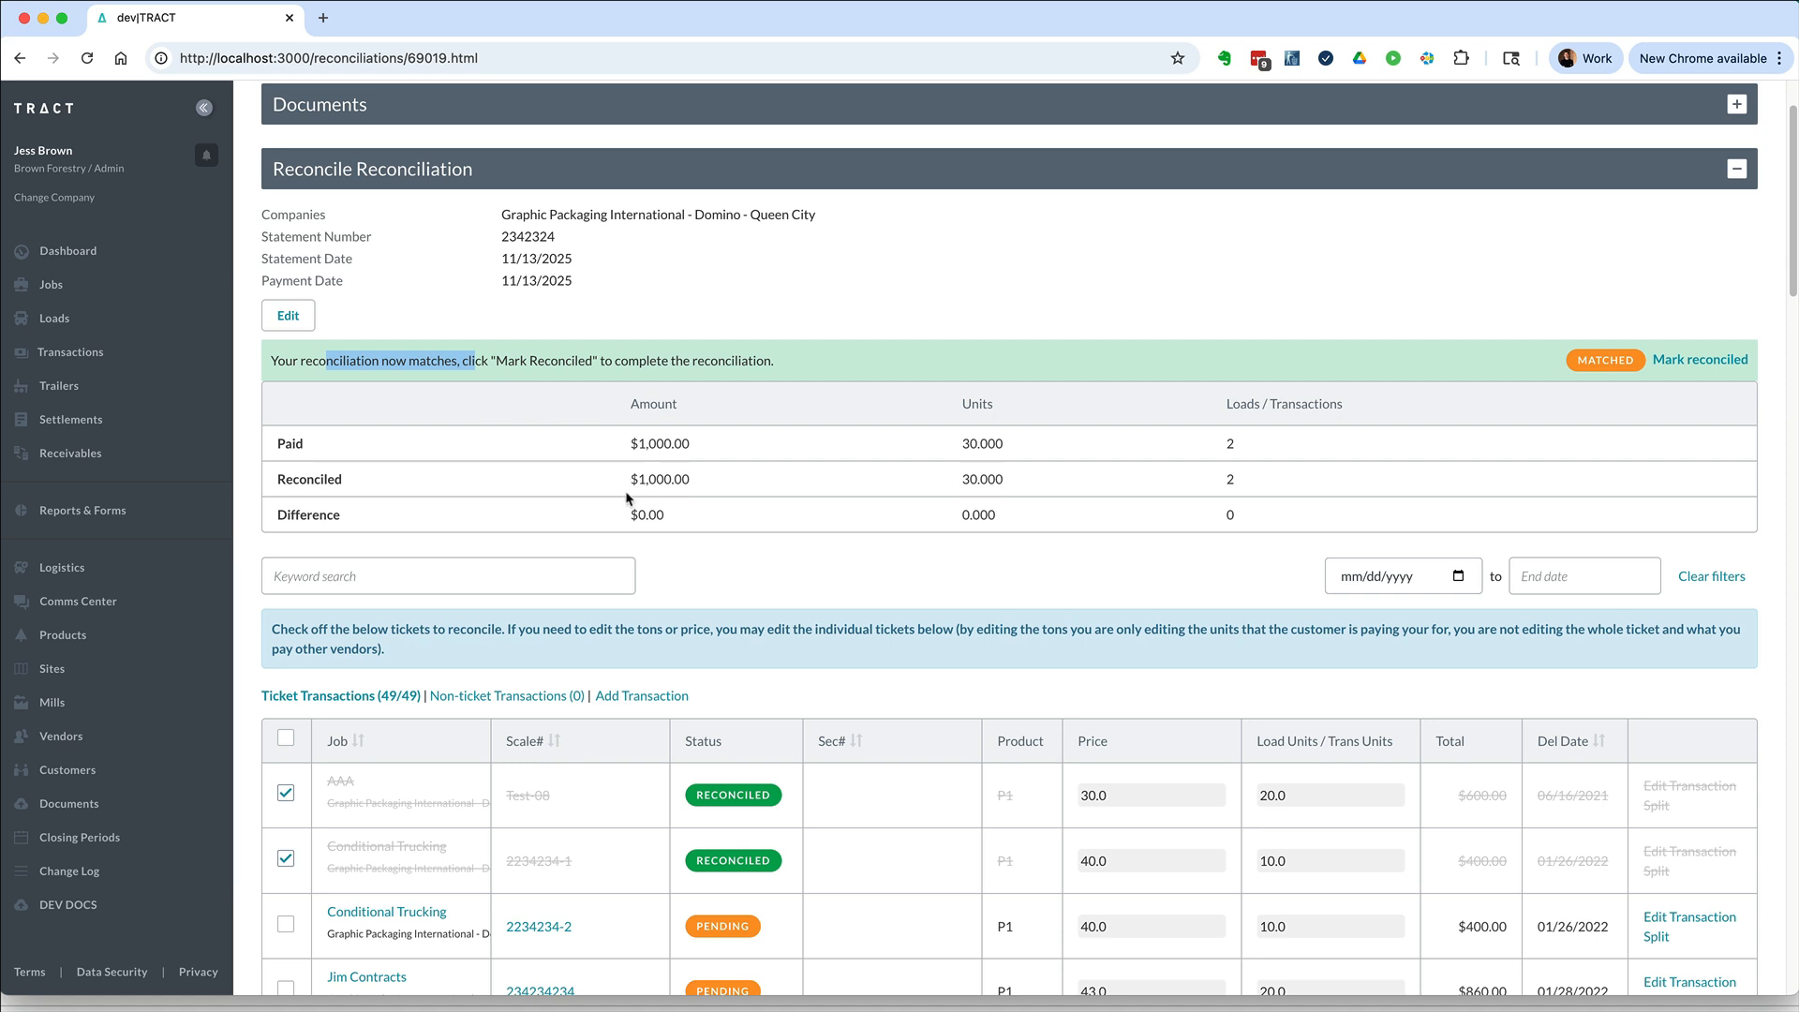
pyautogui.click(1699, 360)
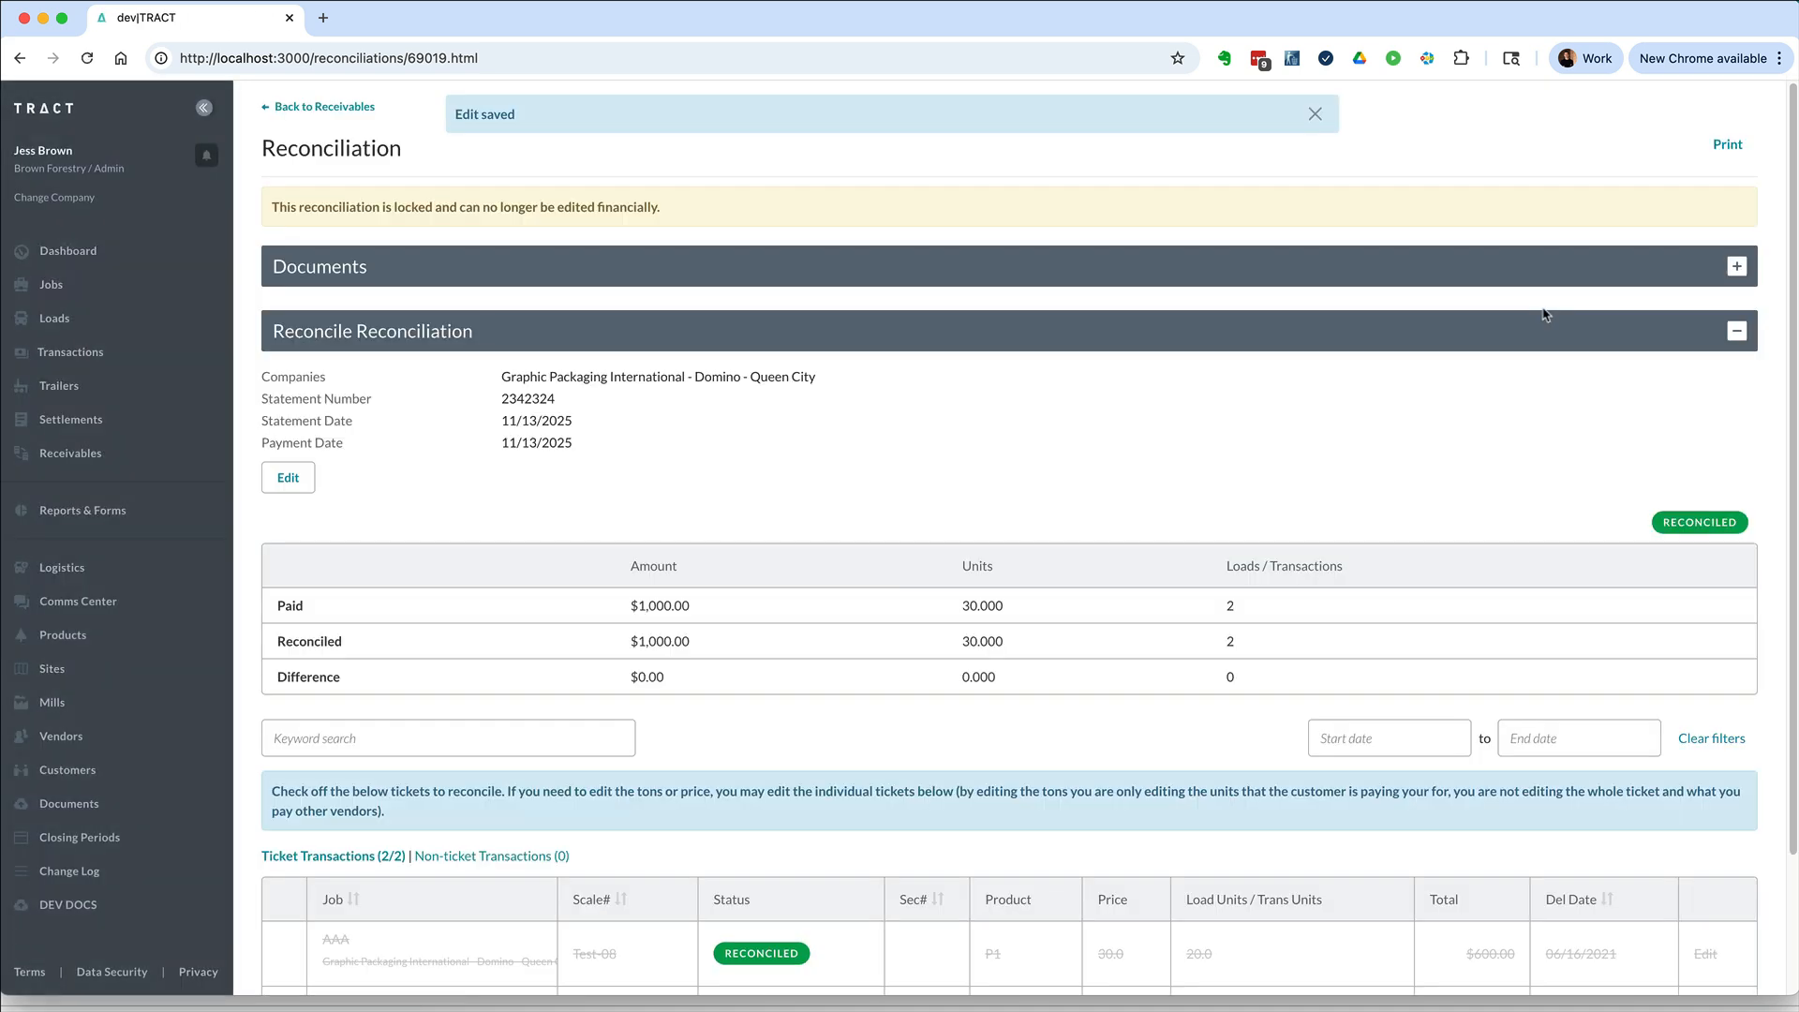
# Return to the receivables and examine the paid amount, units and loads of reconciliation 2342324 among the completed ones
pyautogui.click(349, 107)
pyautogui.click(544, 210)
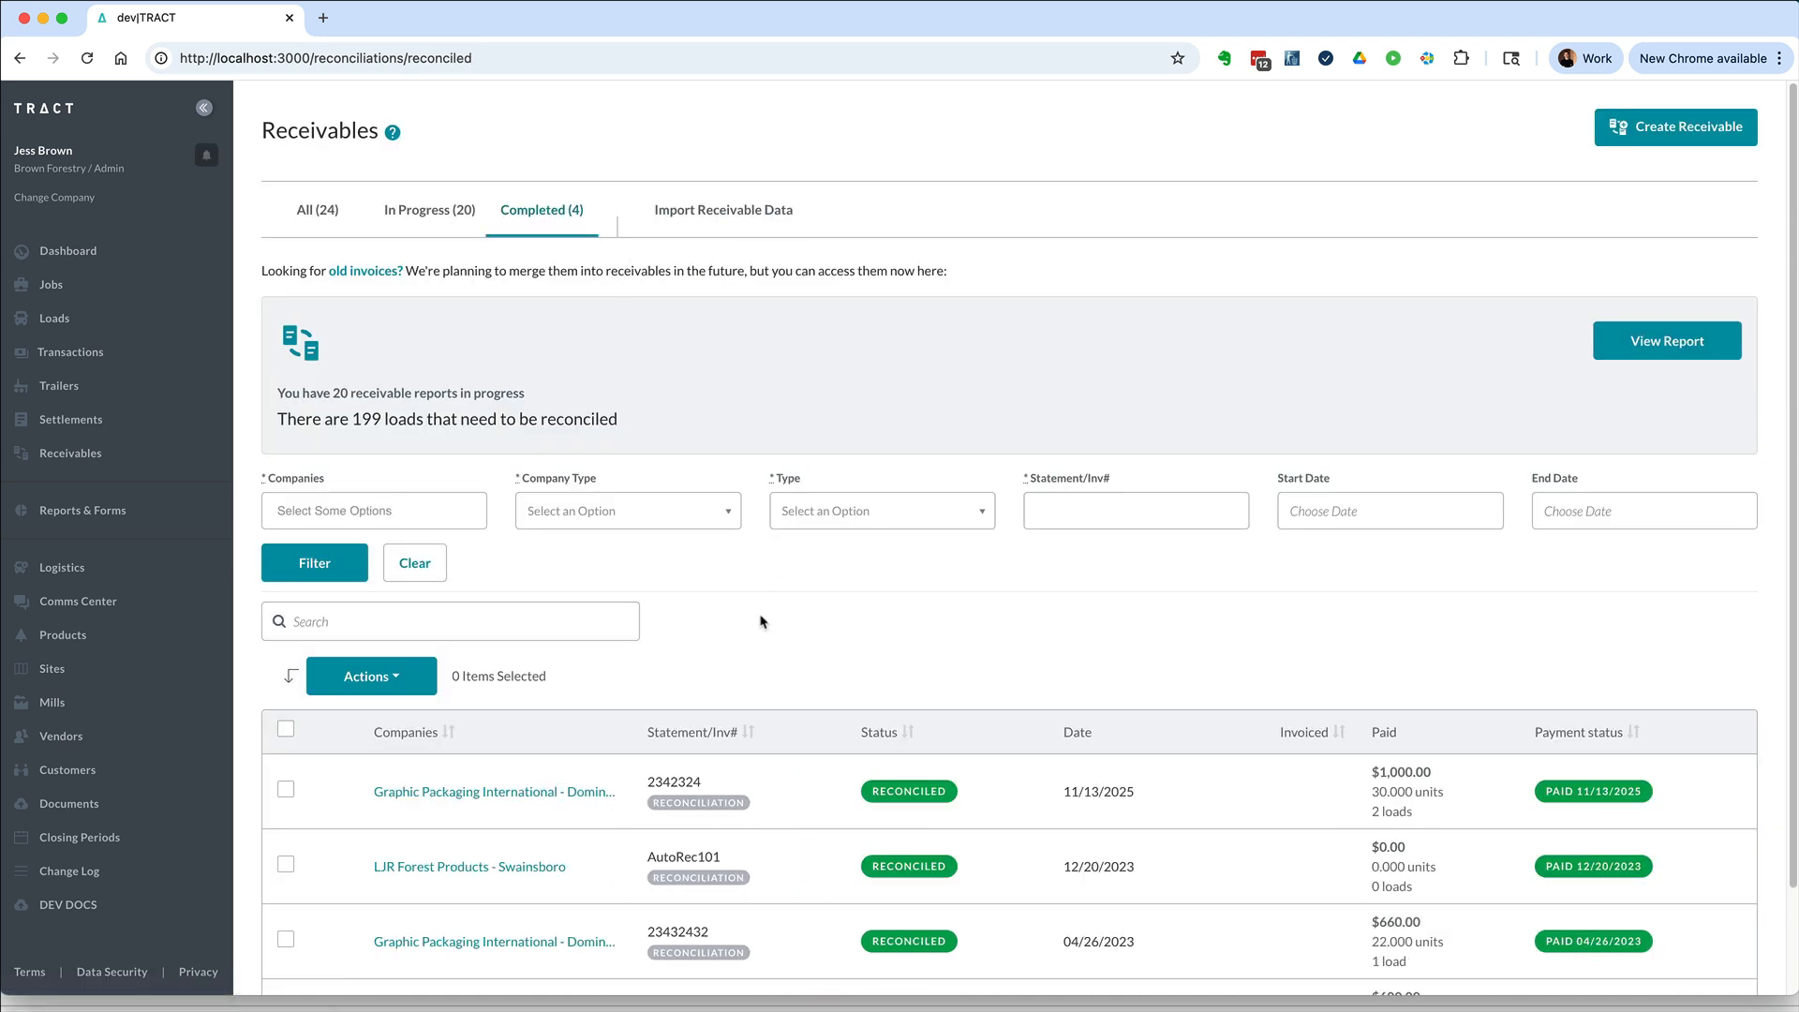
pyautogui.scroll(-1, 764, 618)
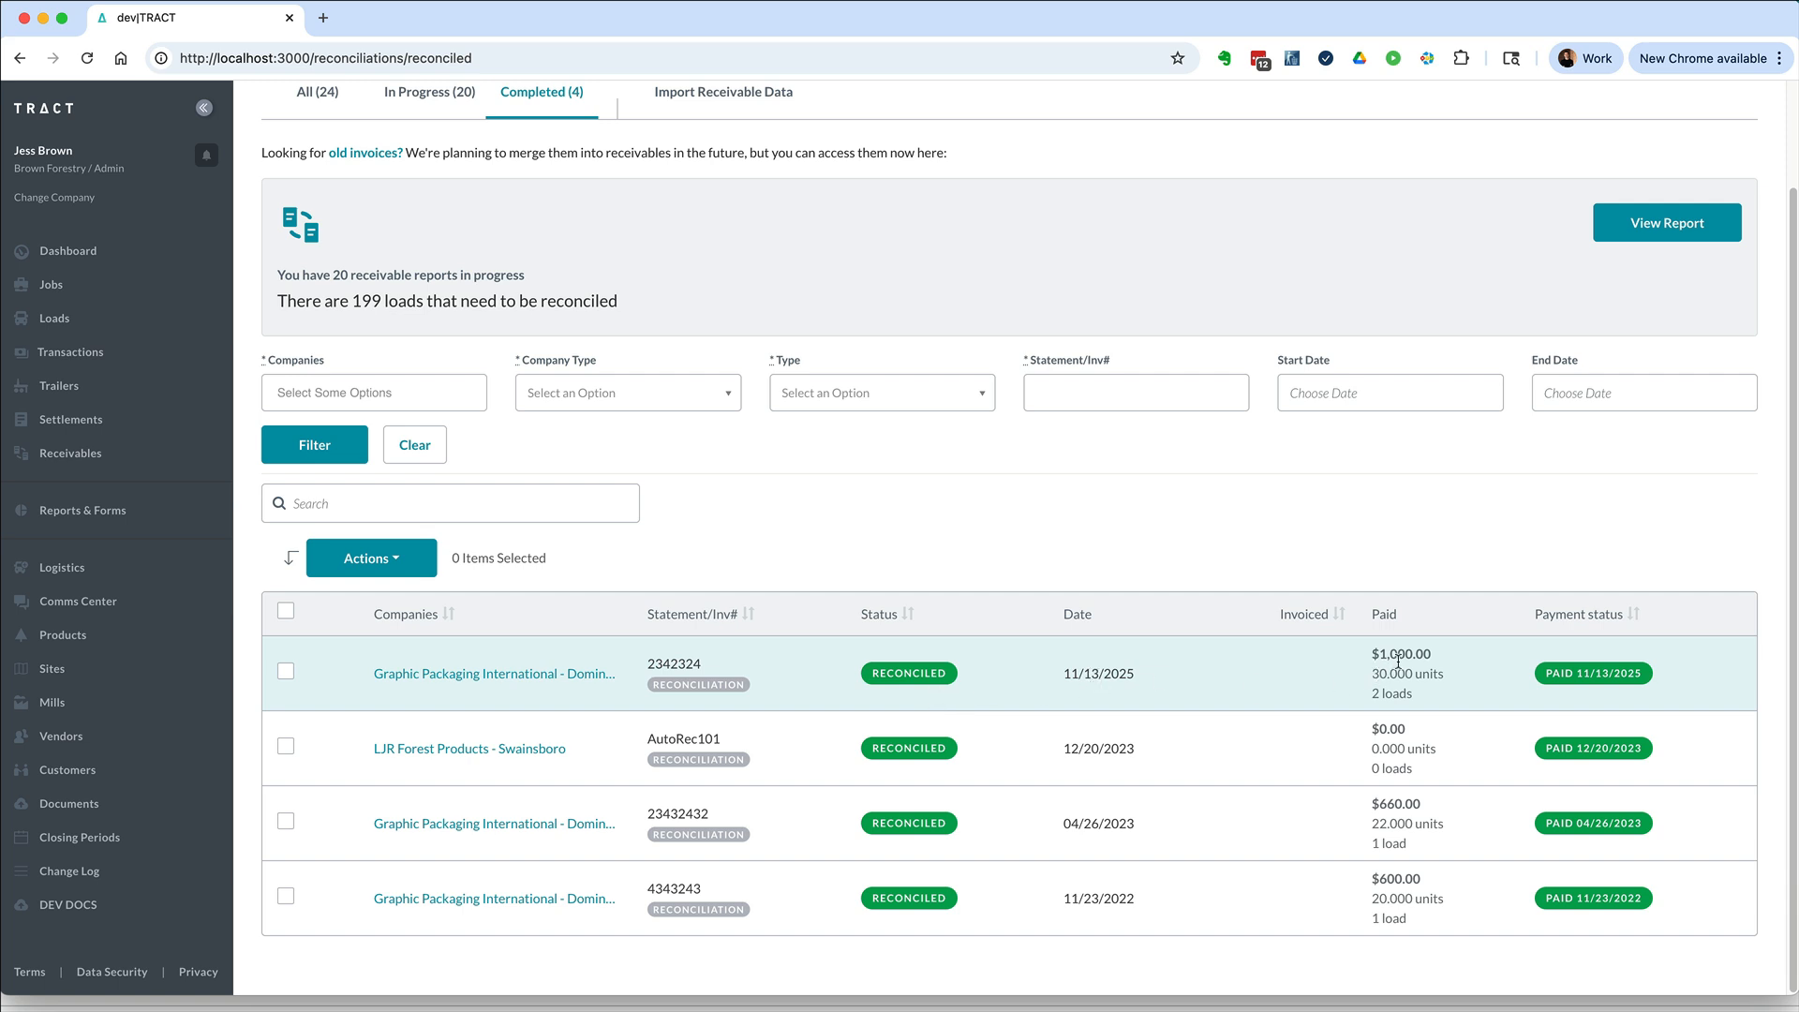
pyautogui.moveTo(1379, 656); pyautogui.dragTo(1392, 695)
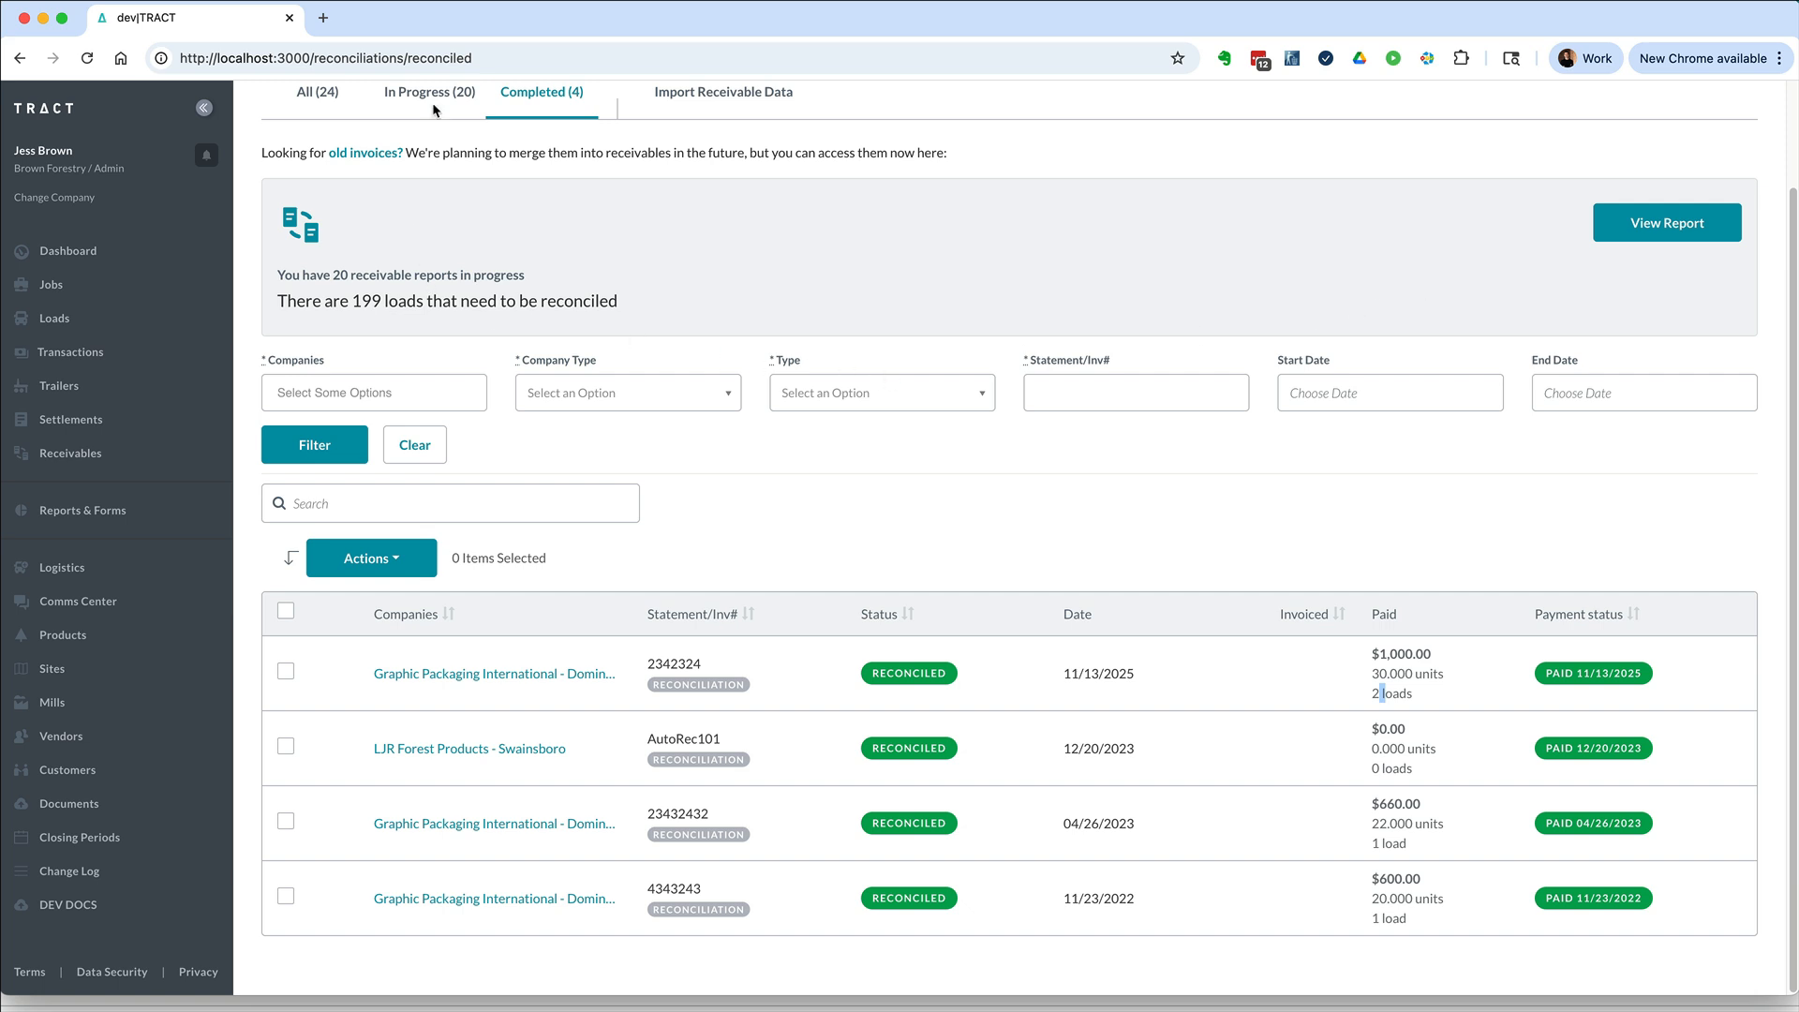
pyautogui.scroll(2, 569, 173)
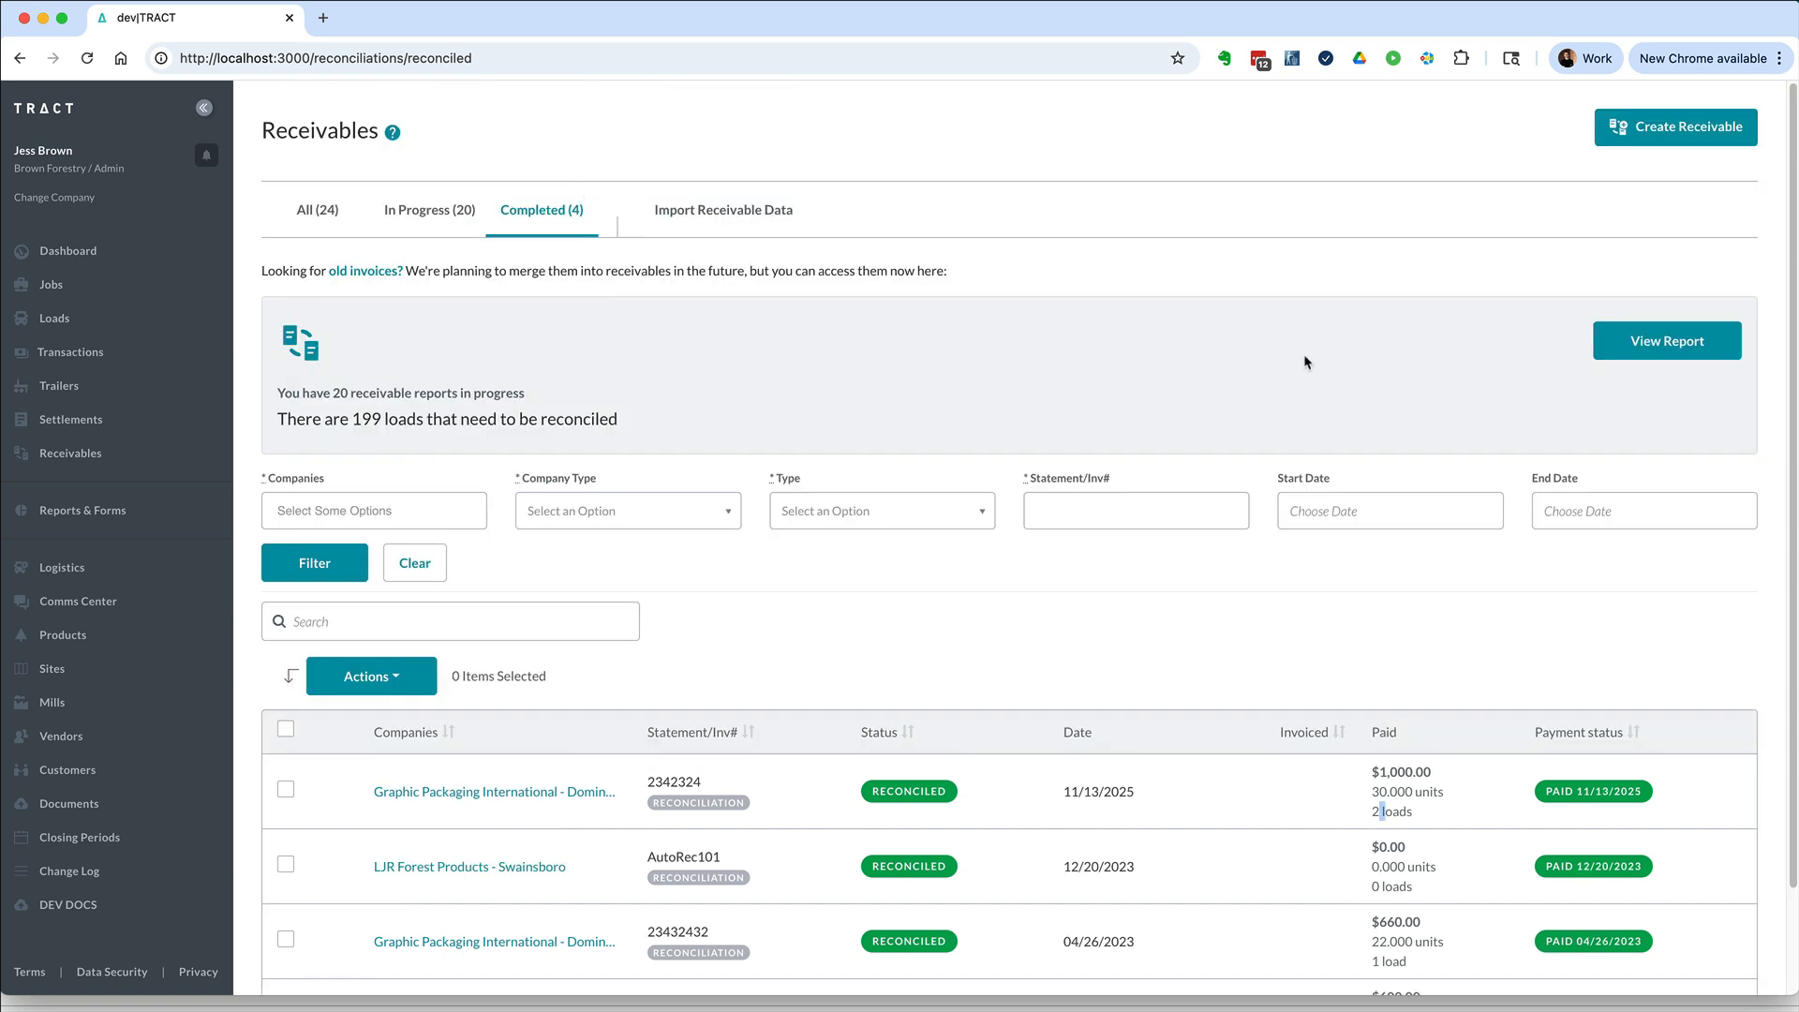
pyautogui.click(1640, 128)
pyautogui.click(384, 310)
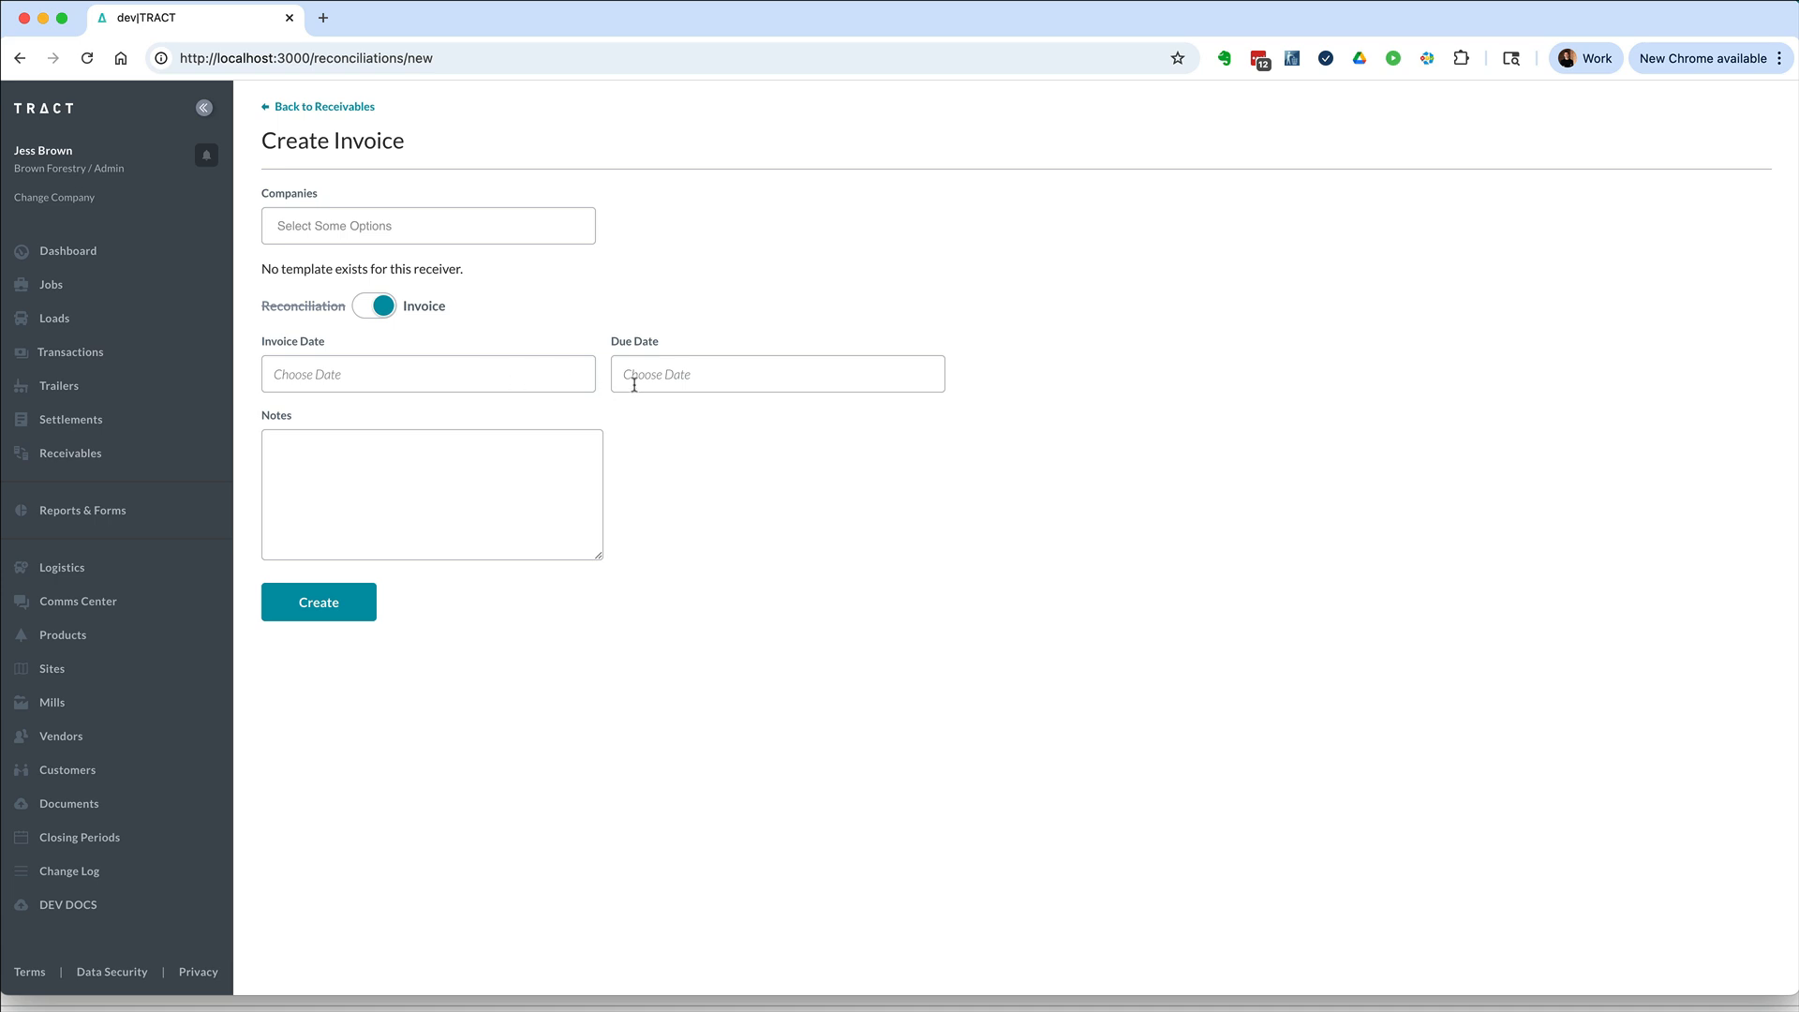
pyautogui.click(330, 109)
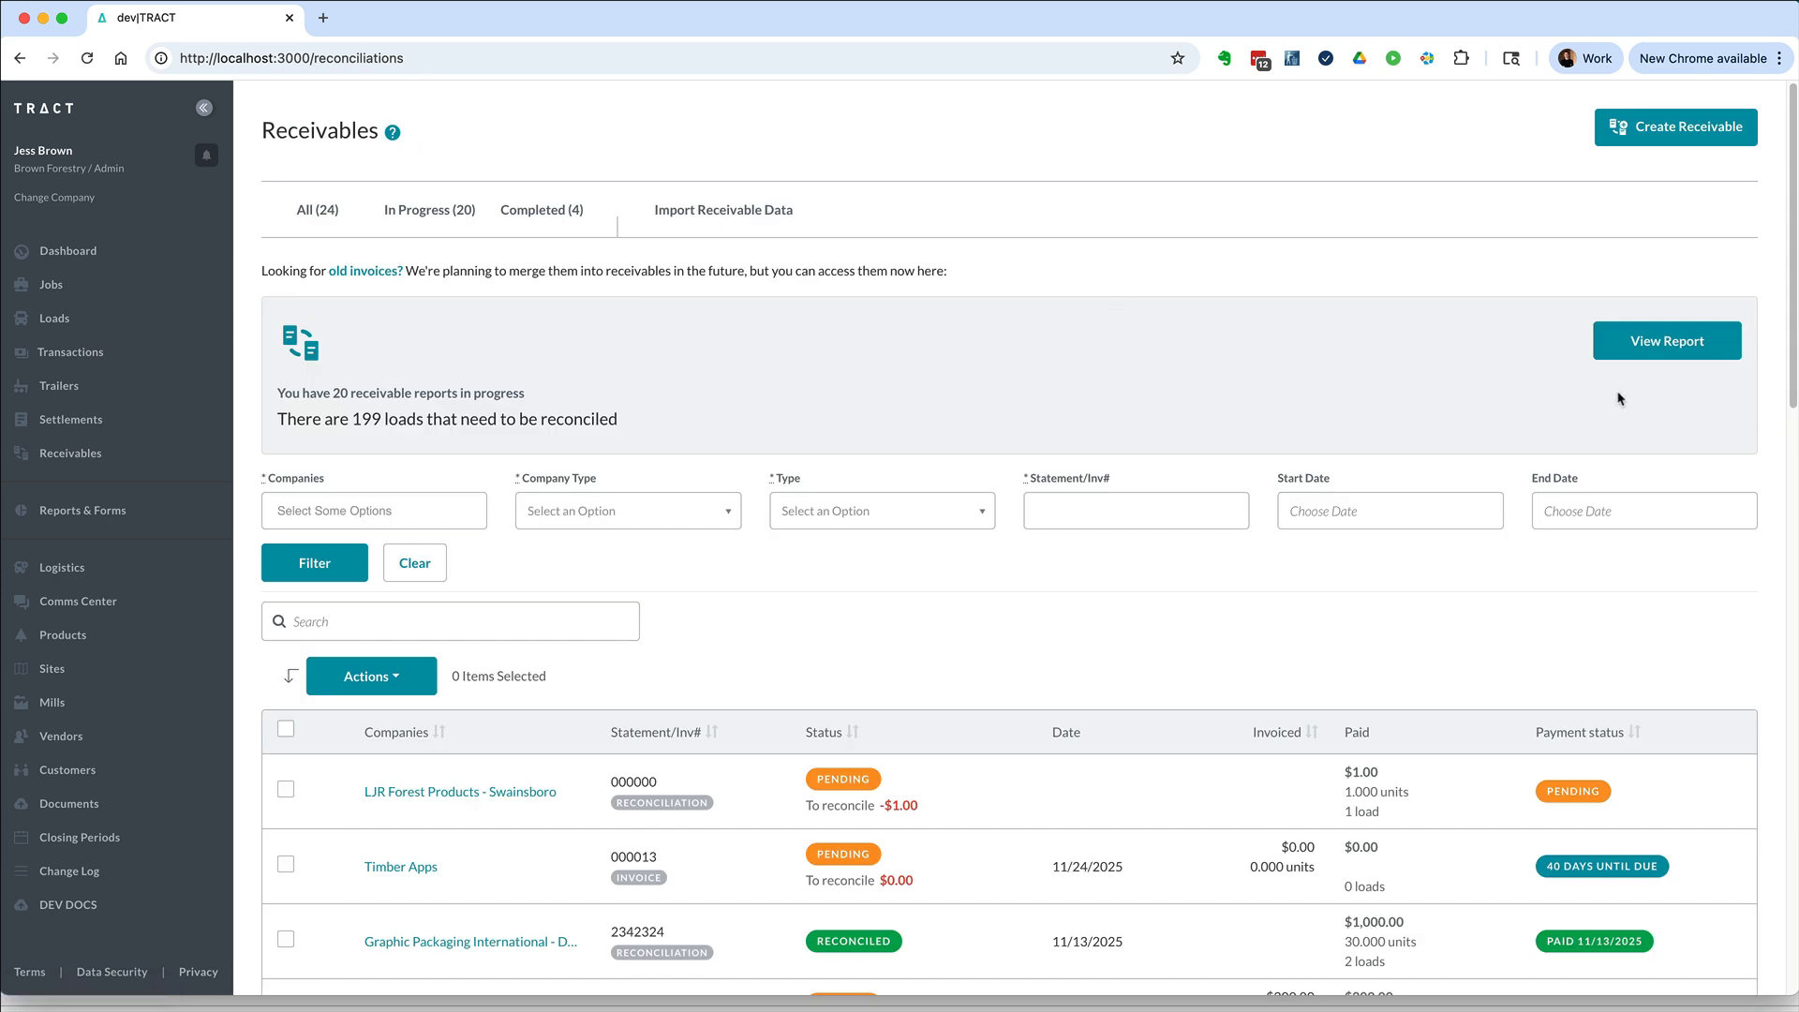
# Create an invoice for Test Customer from the unreconciled customer loads, with the invoice date 11/13/2025
pyautogui.click(1633, 343)
pyautogui.click(430, 214)
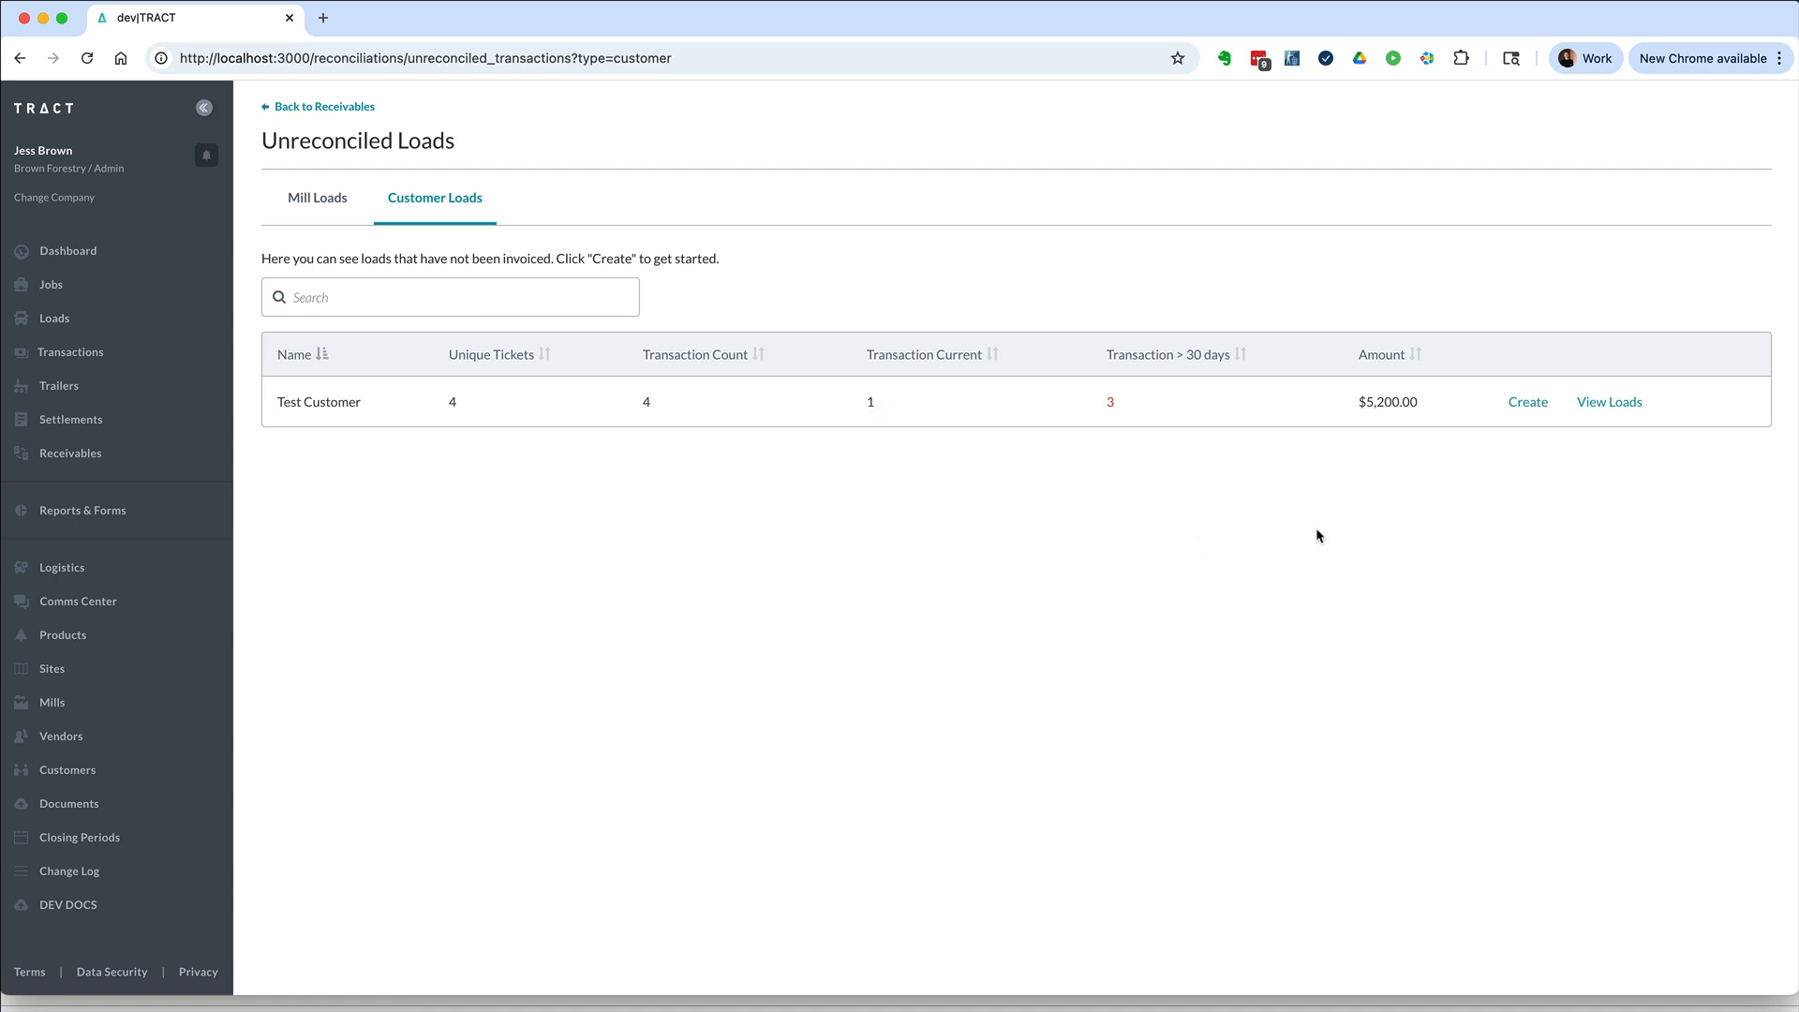
pyautogui.click(1521, 409)
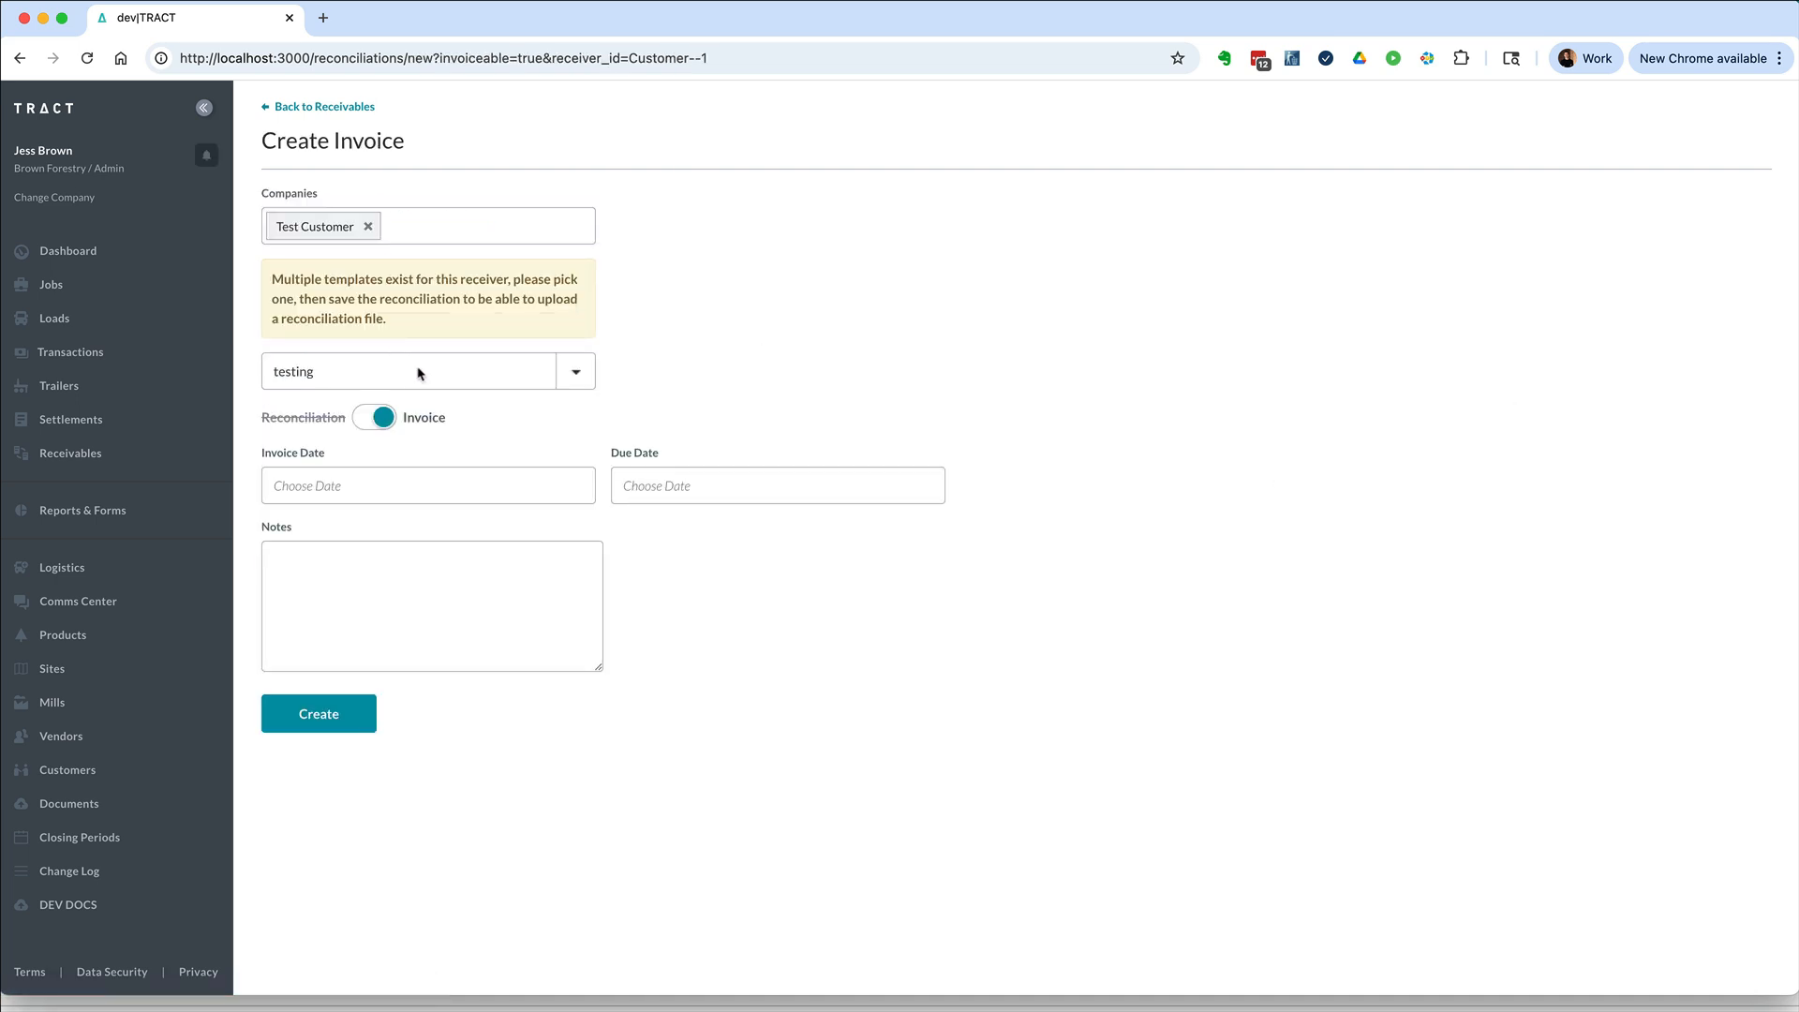
pyautogui.click(370, 494)
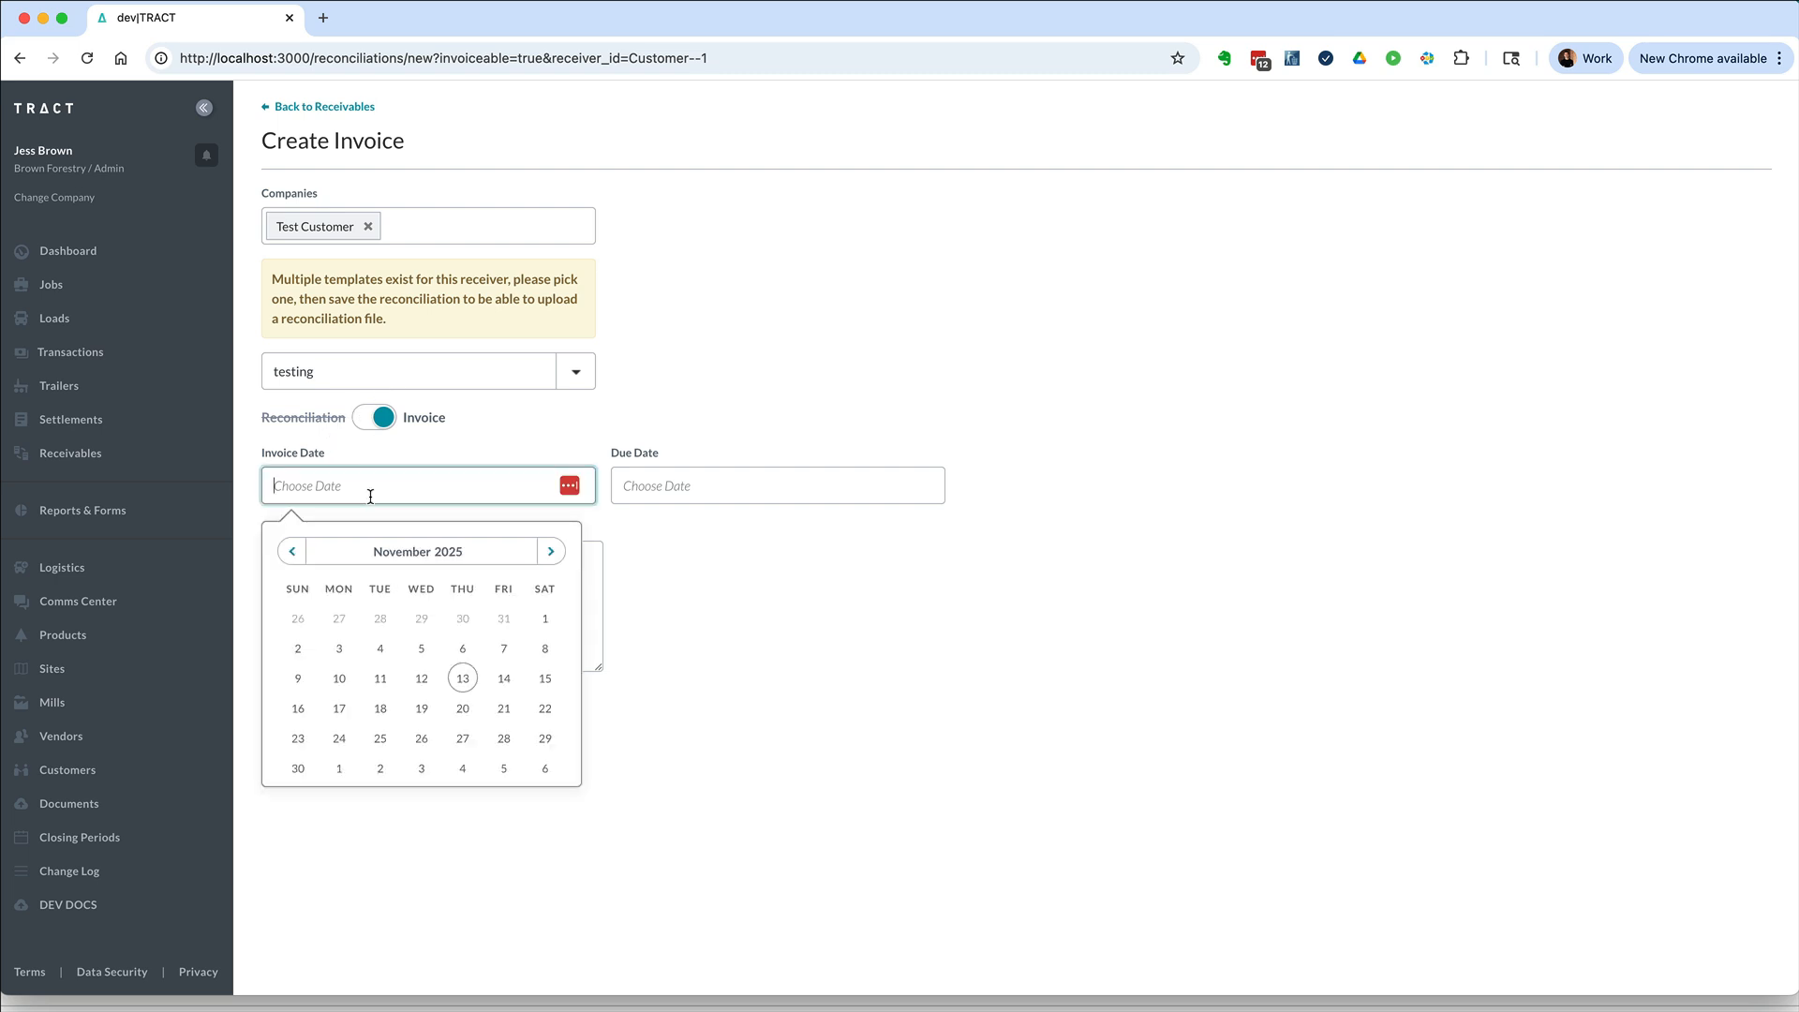
pyautogui.click(463, 679)
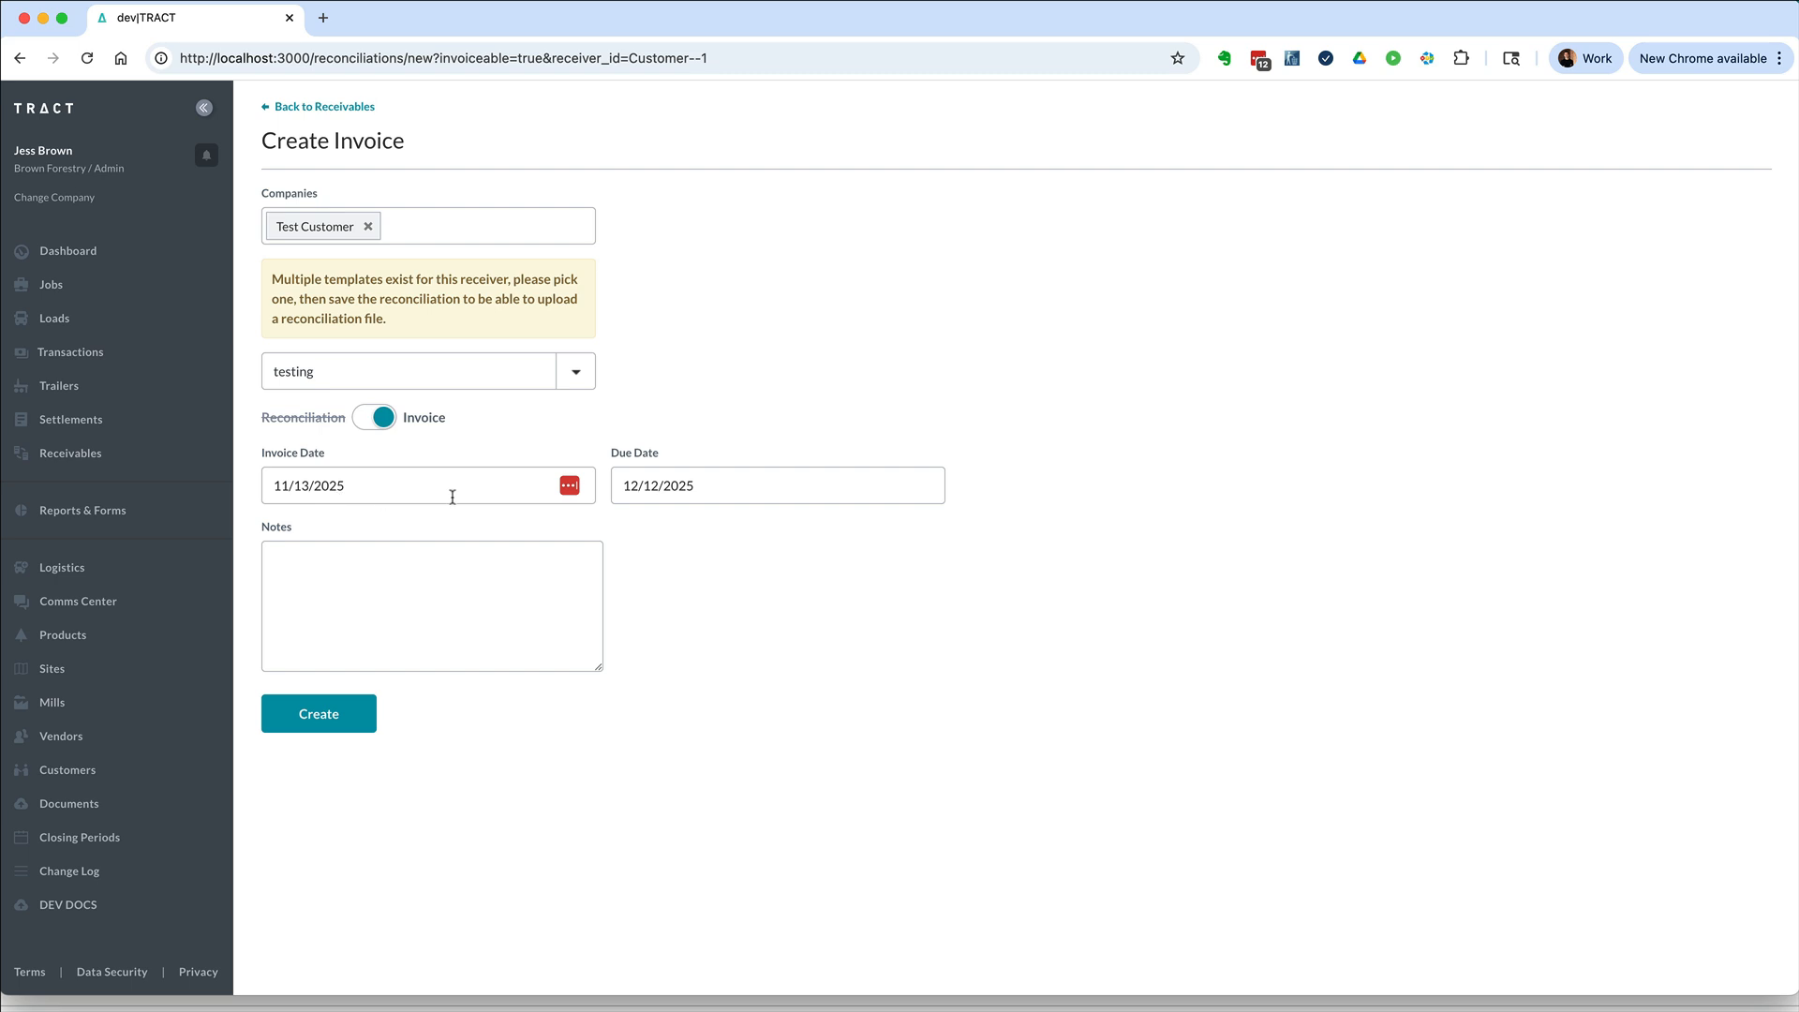
pyautogui.click(318, 727)
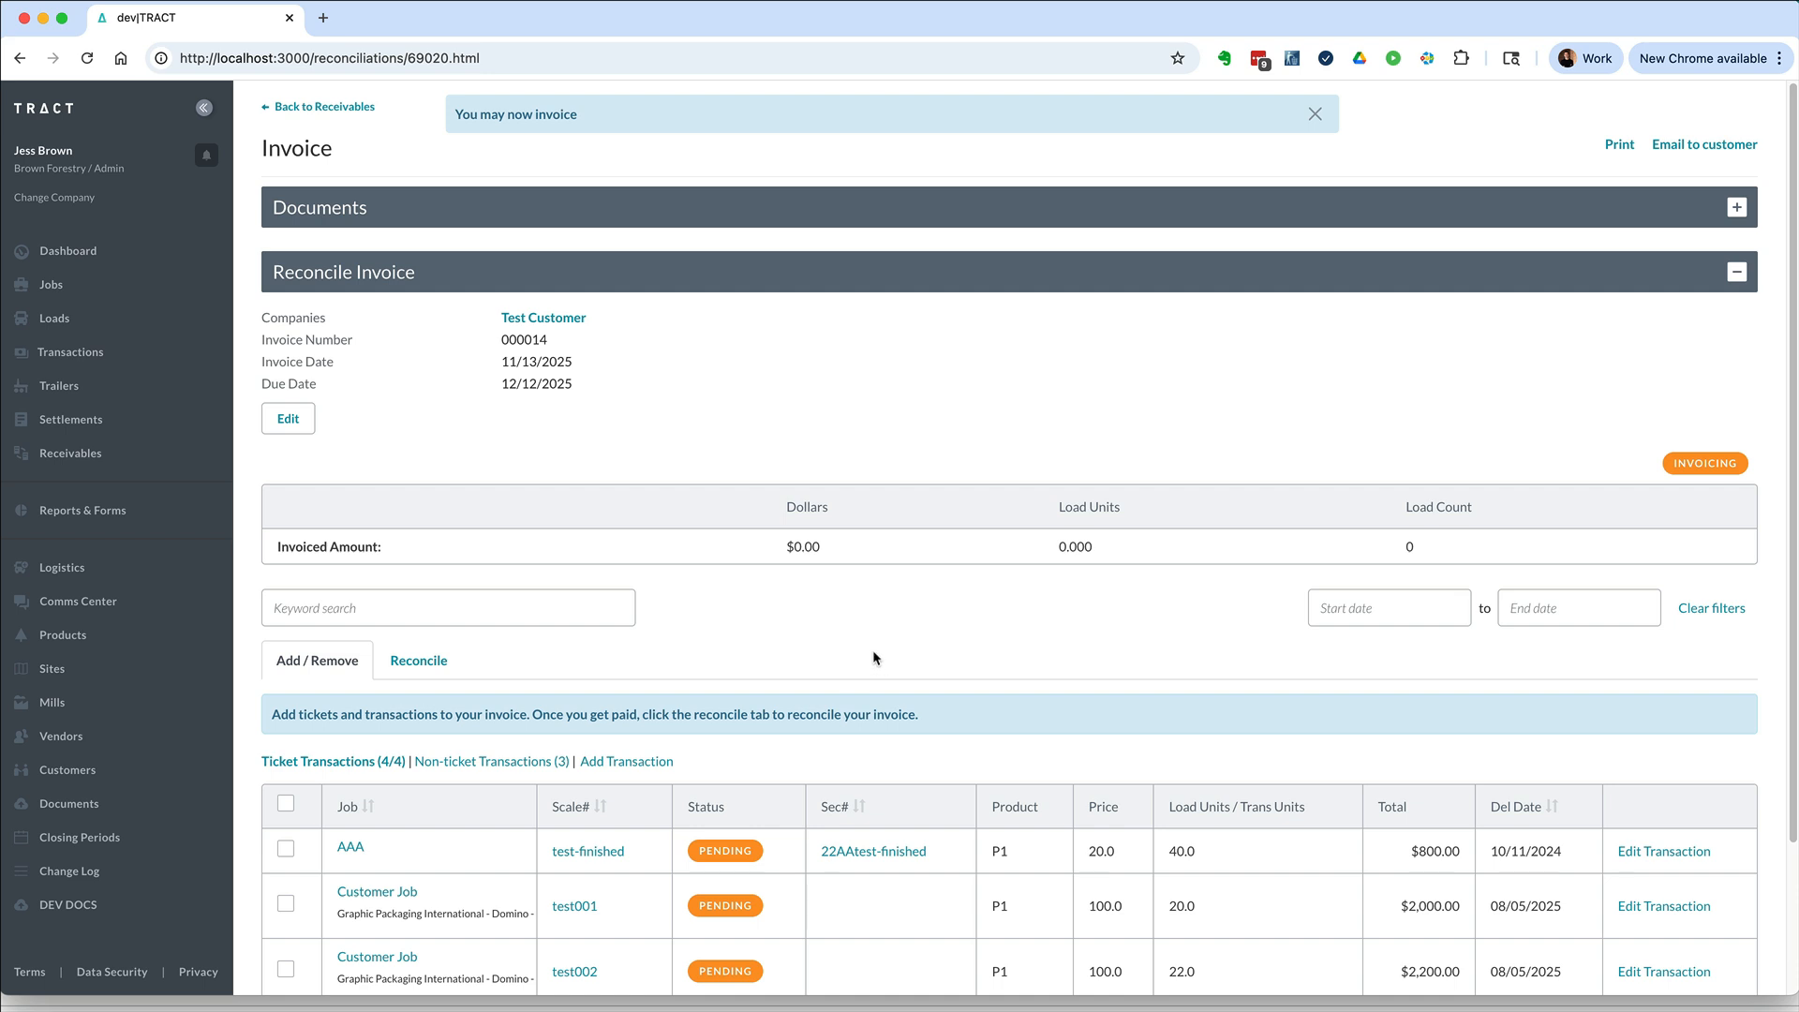
# Add the ticket transactions test-finished and test001 to the Test Customer invoice
pyautogui.scroll(-2, 873, 656)
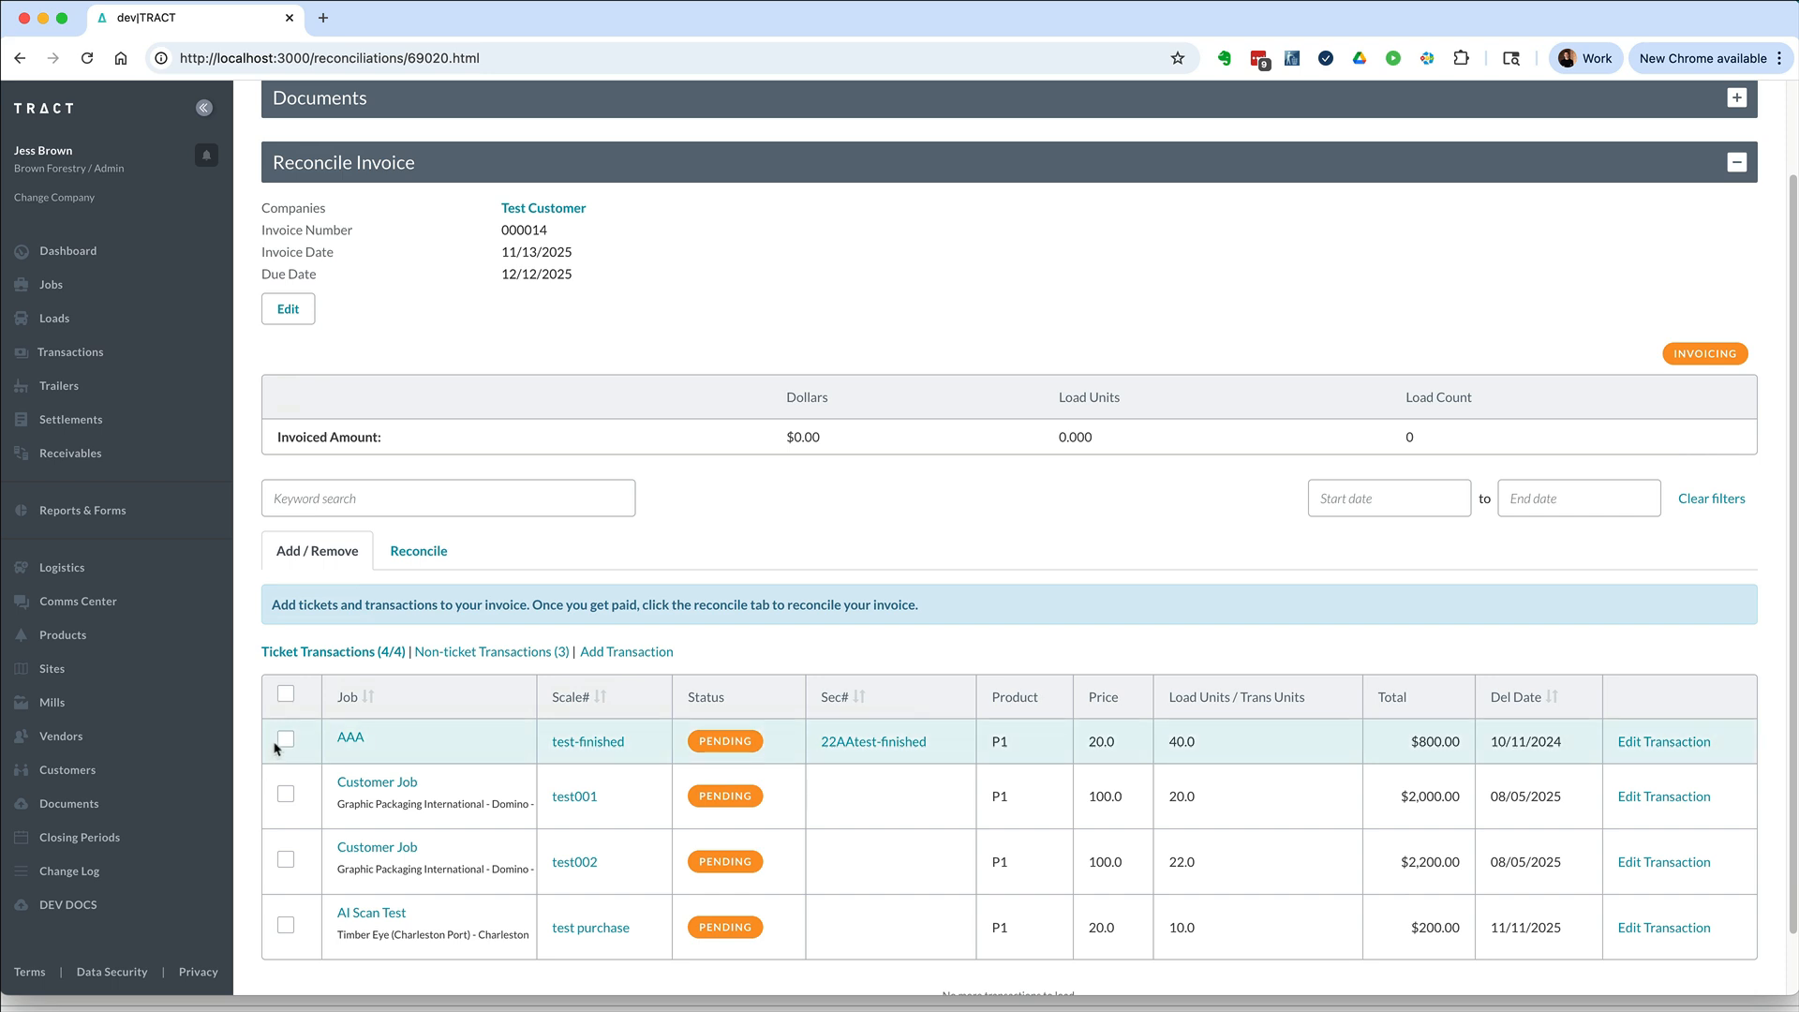
pyautogui.click(286, 741)
pyautogui.click(286, 794)
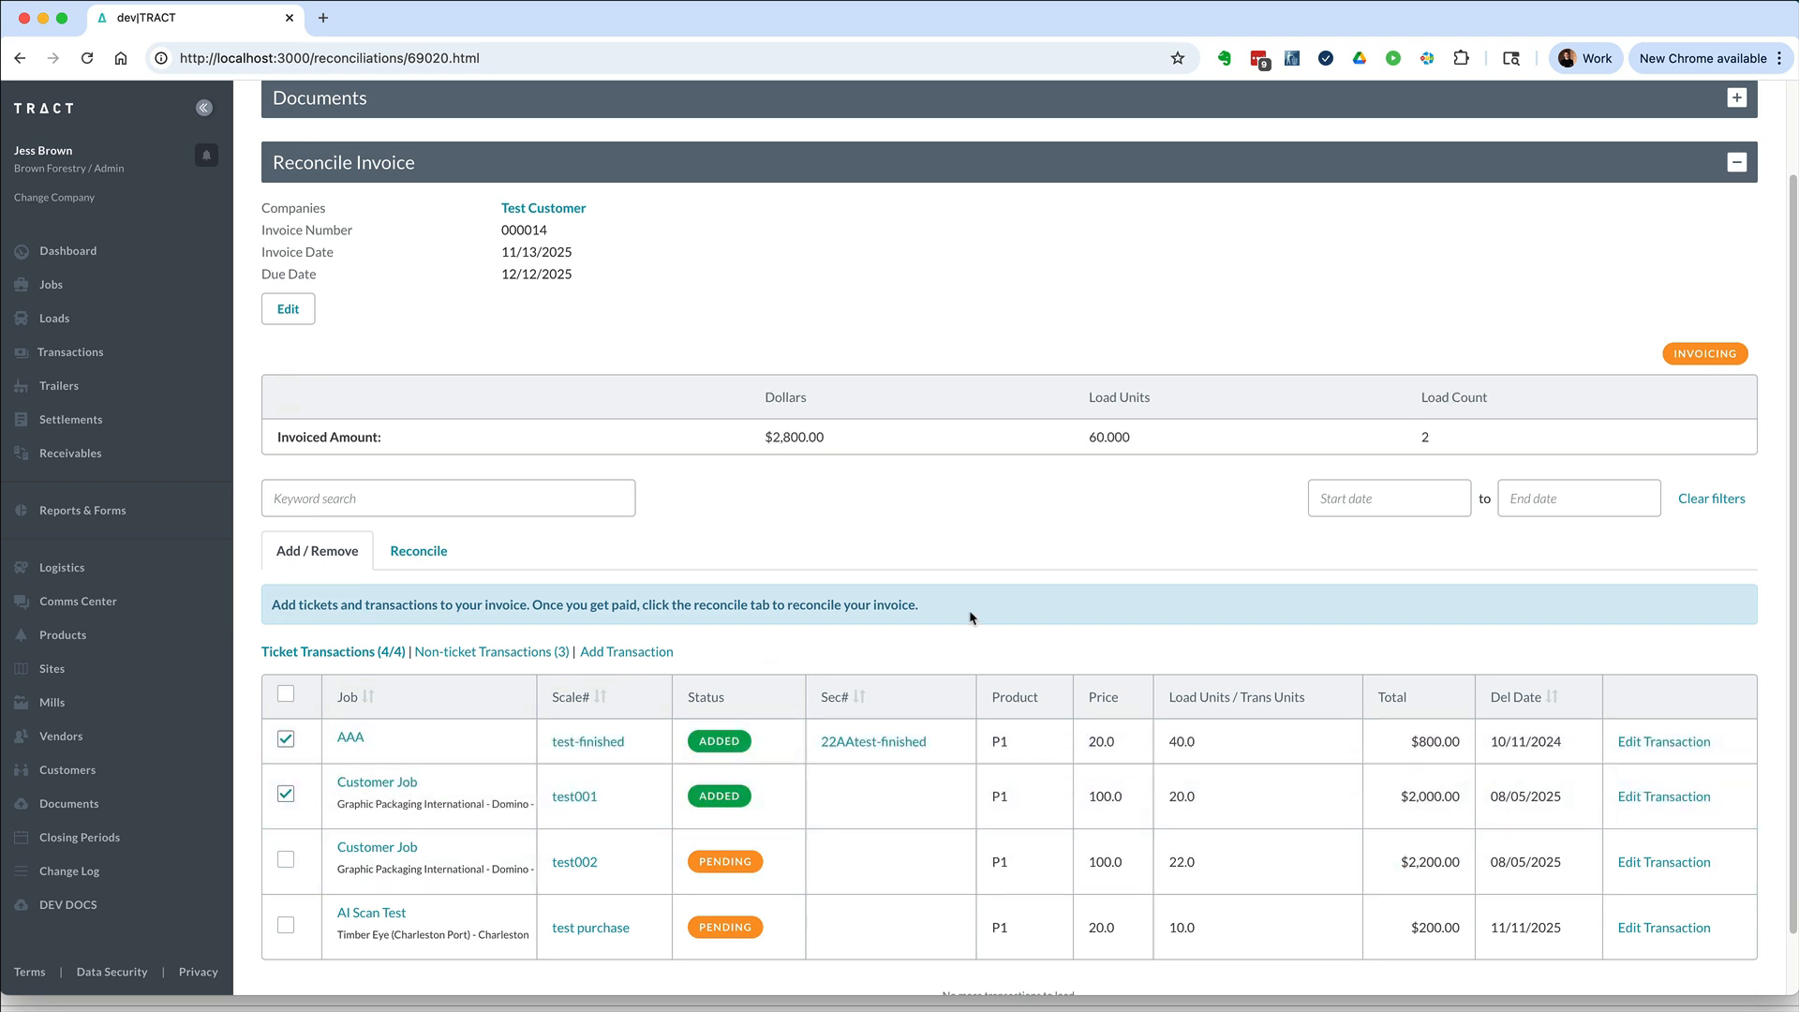
# Open the printable invoice, examine its product summary and individual load detail enlarged, and close it
pyautogui.scroll(2, 970, 616)
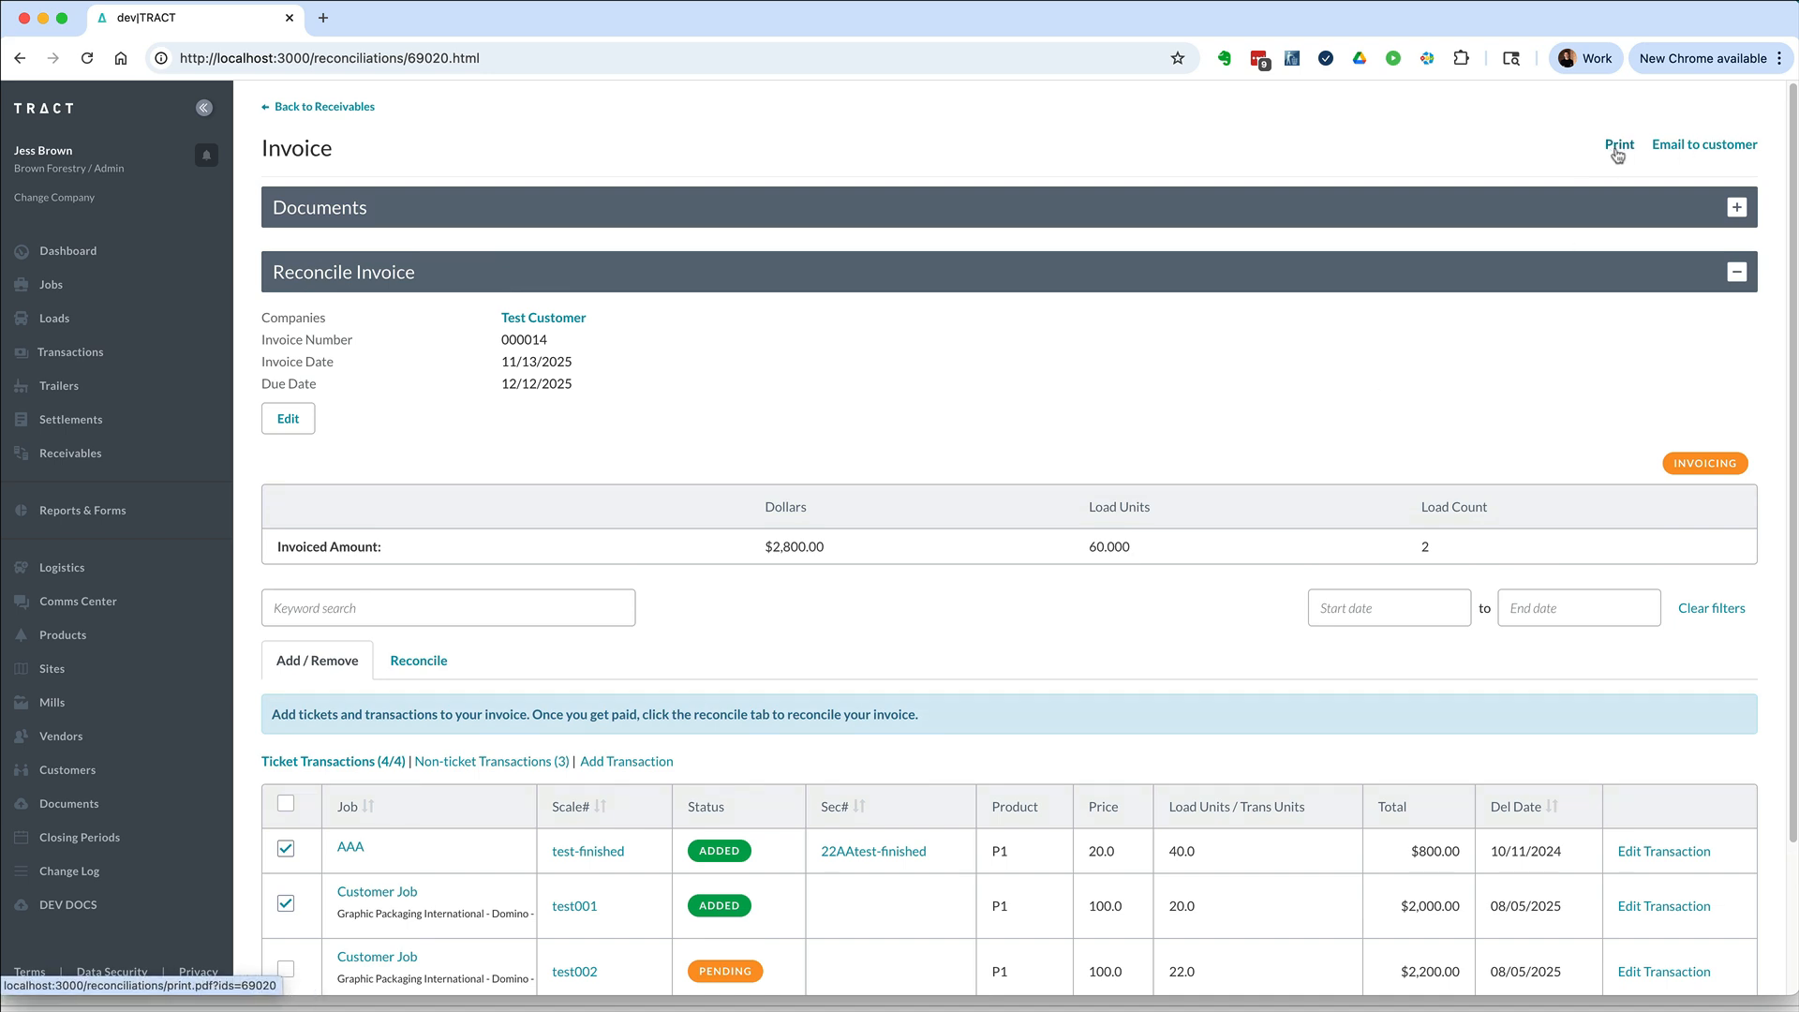
pyautogui.click(1620, 150)
pyautogui.press('super+equal')
pyautogui.press('super+equal')
pyautogui.press('super+equal')
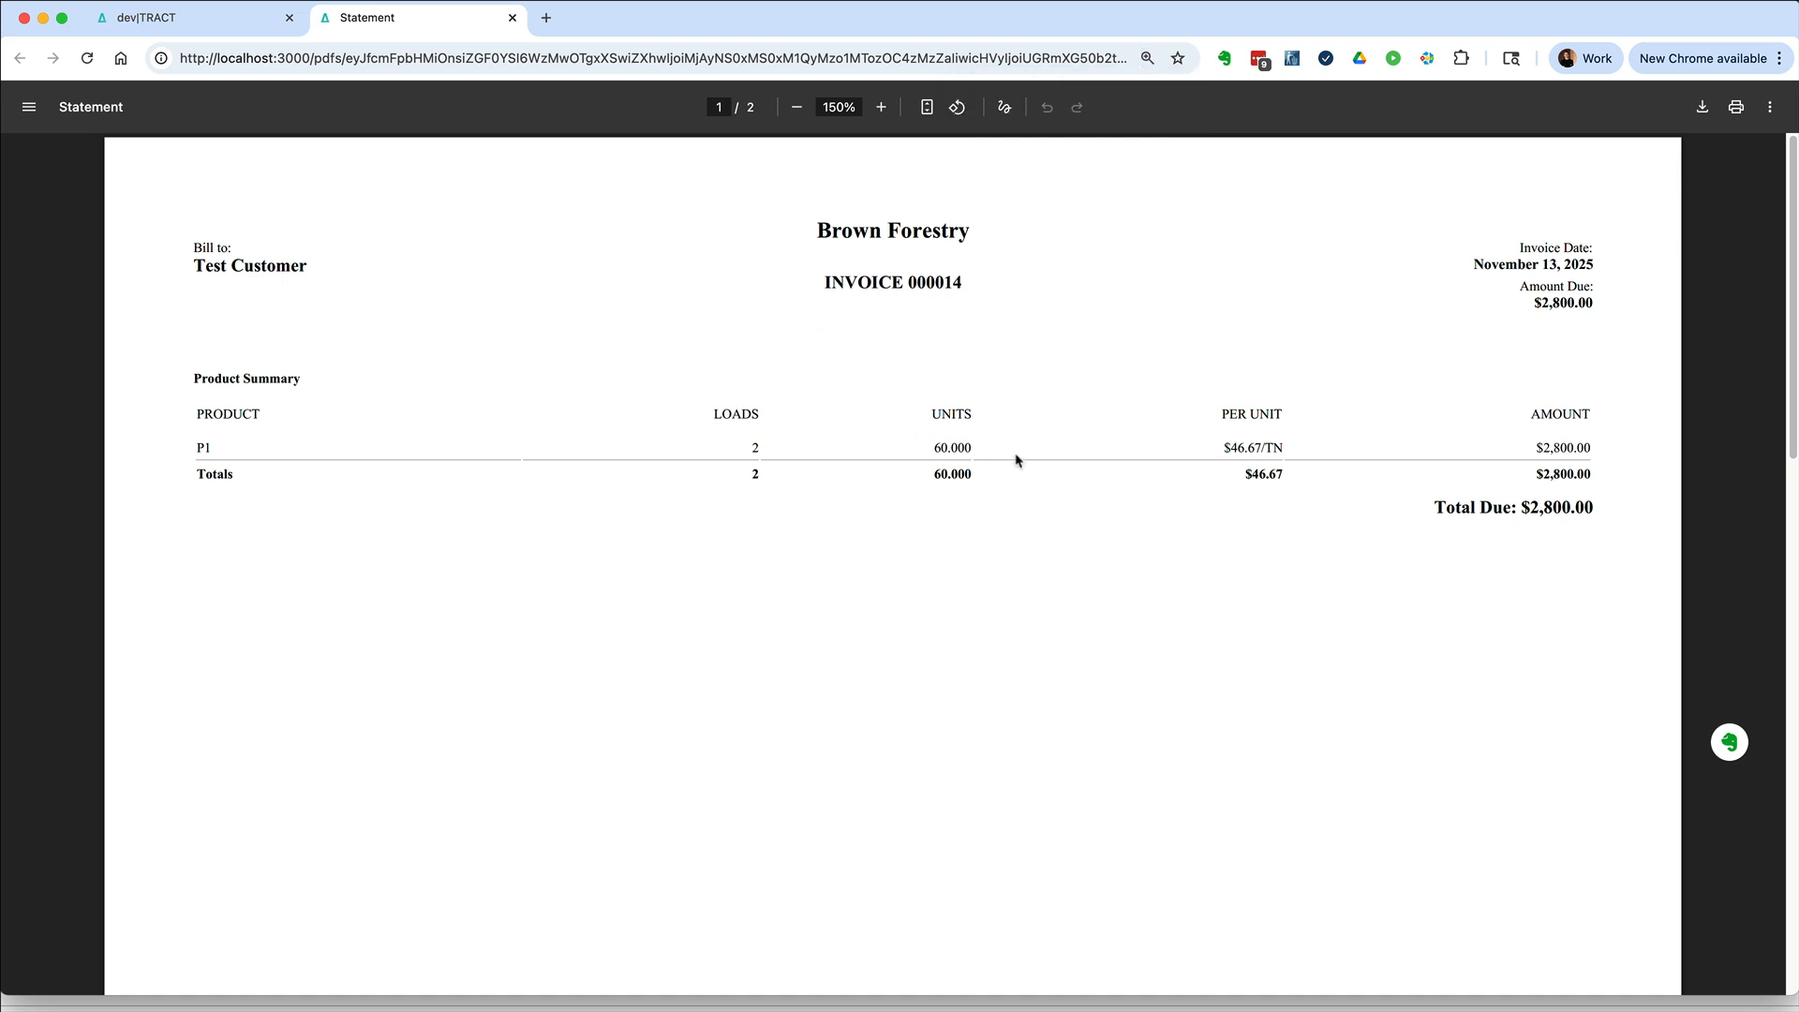
pyautogui.scroll(-15, 1016, 468)
pyautogui.scroll(-4, 1016, 468)
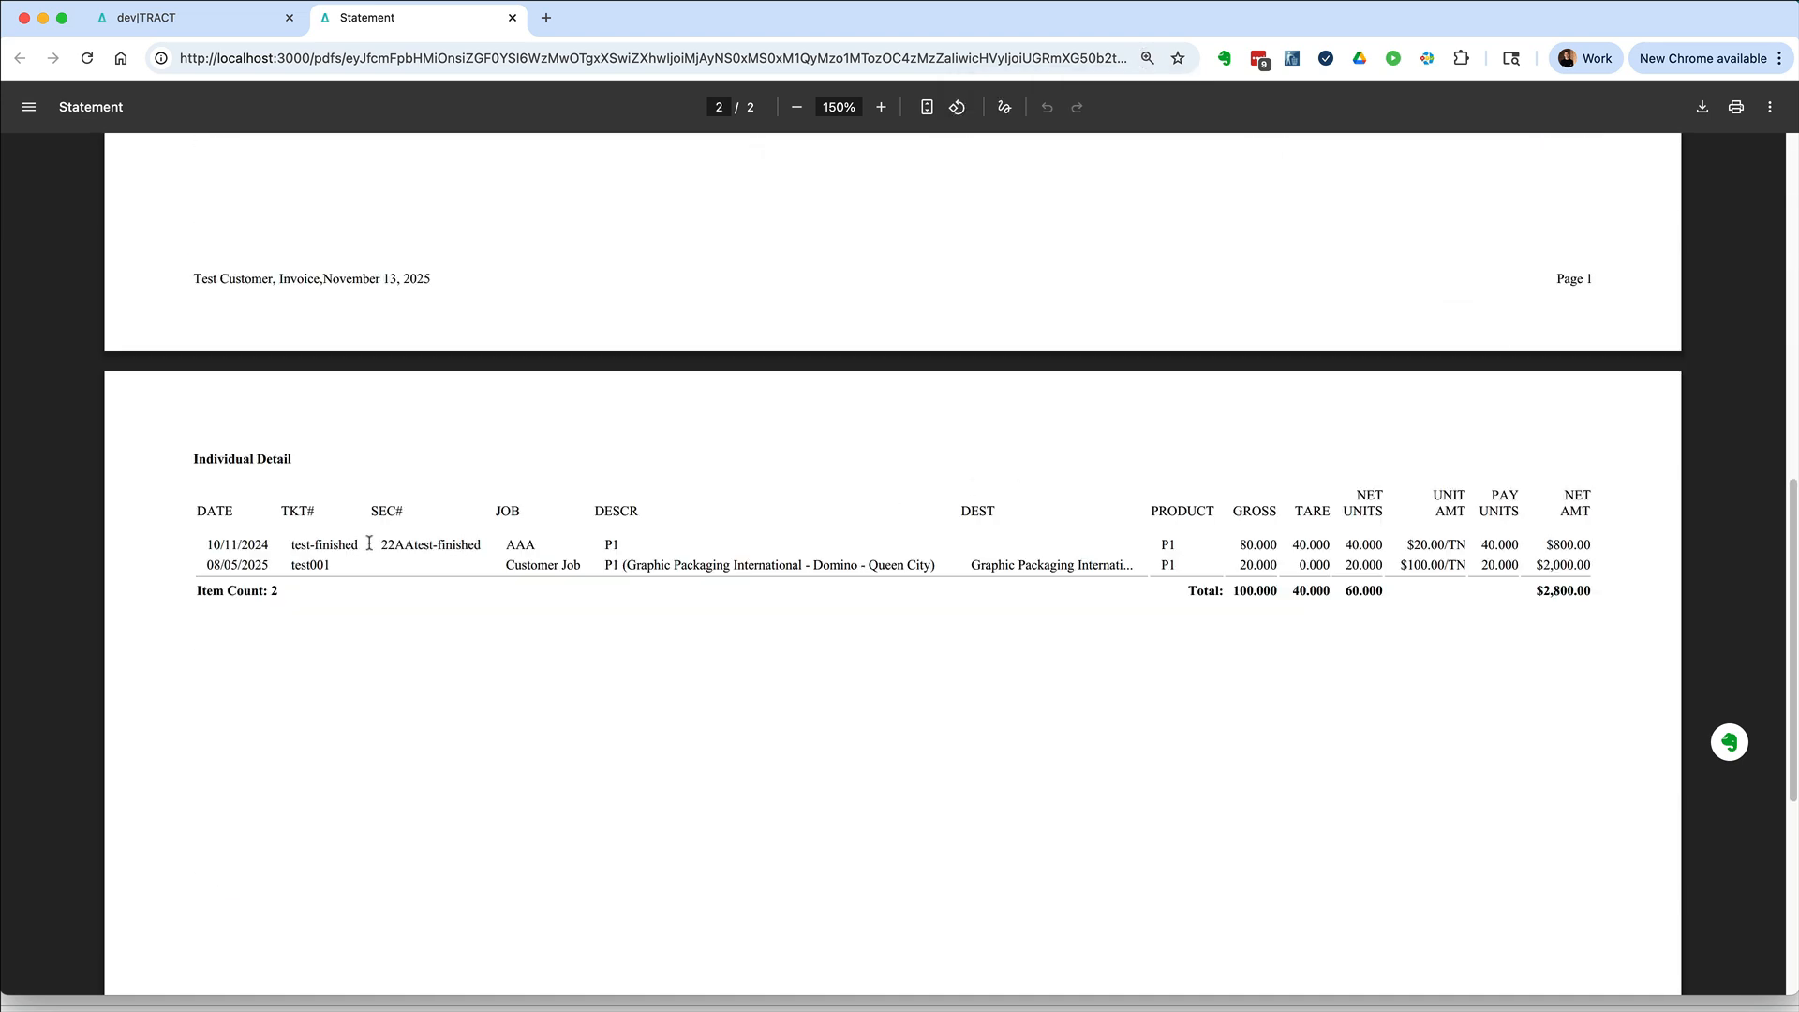
pyautogui.scroll(10, 1497, 611)
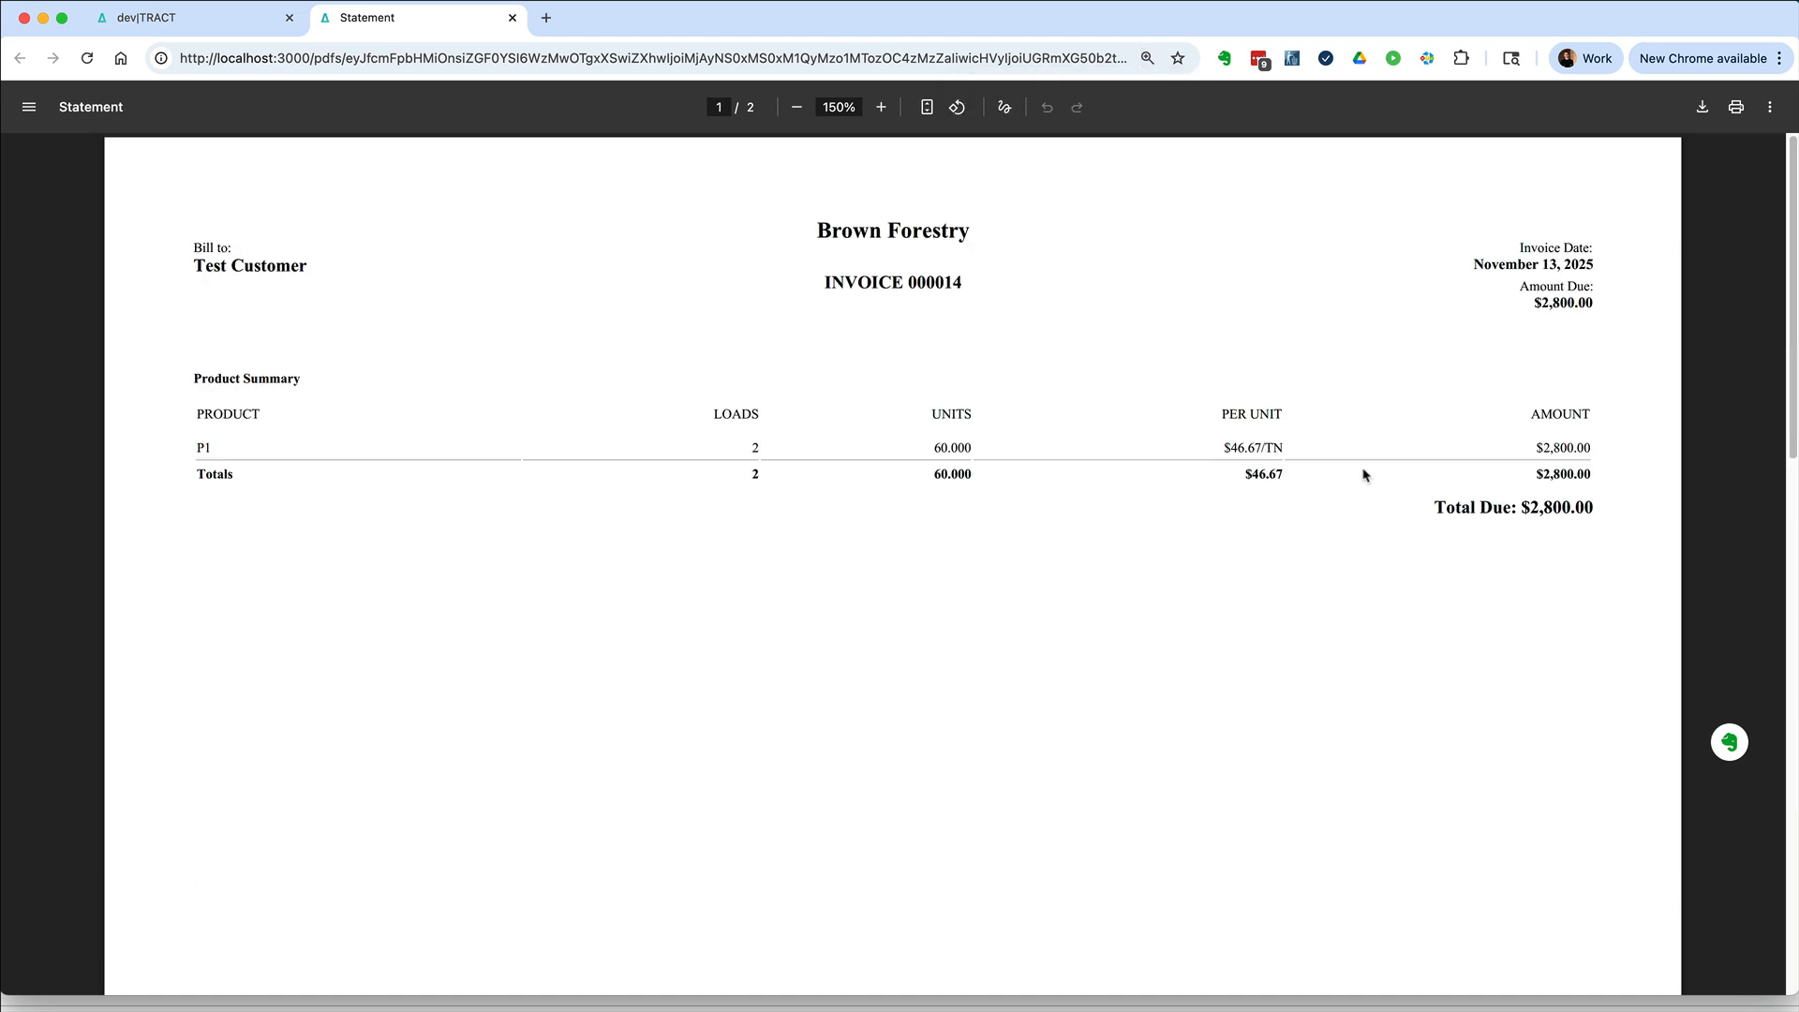
pyautogui.press('super+w')
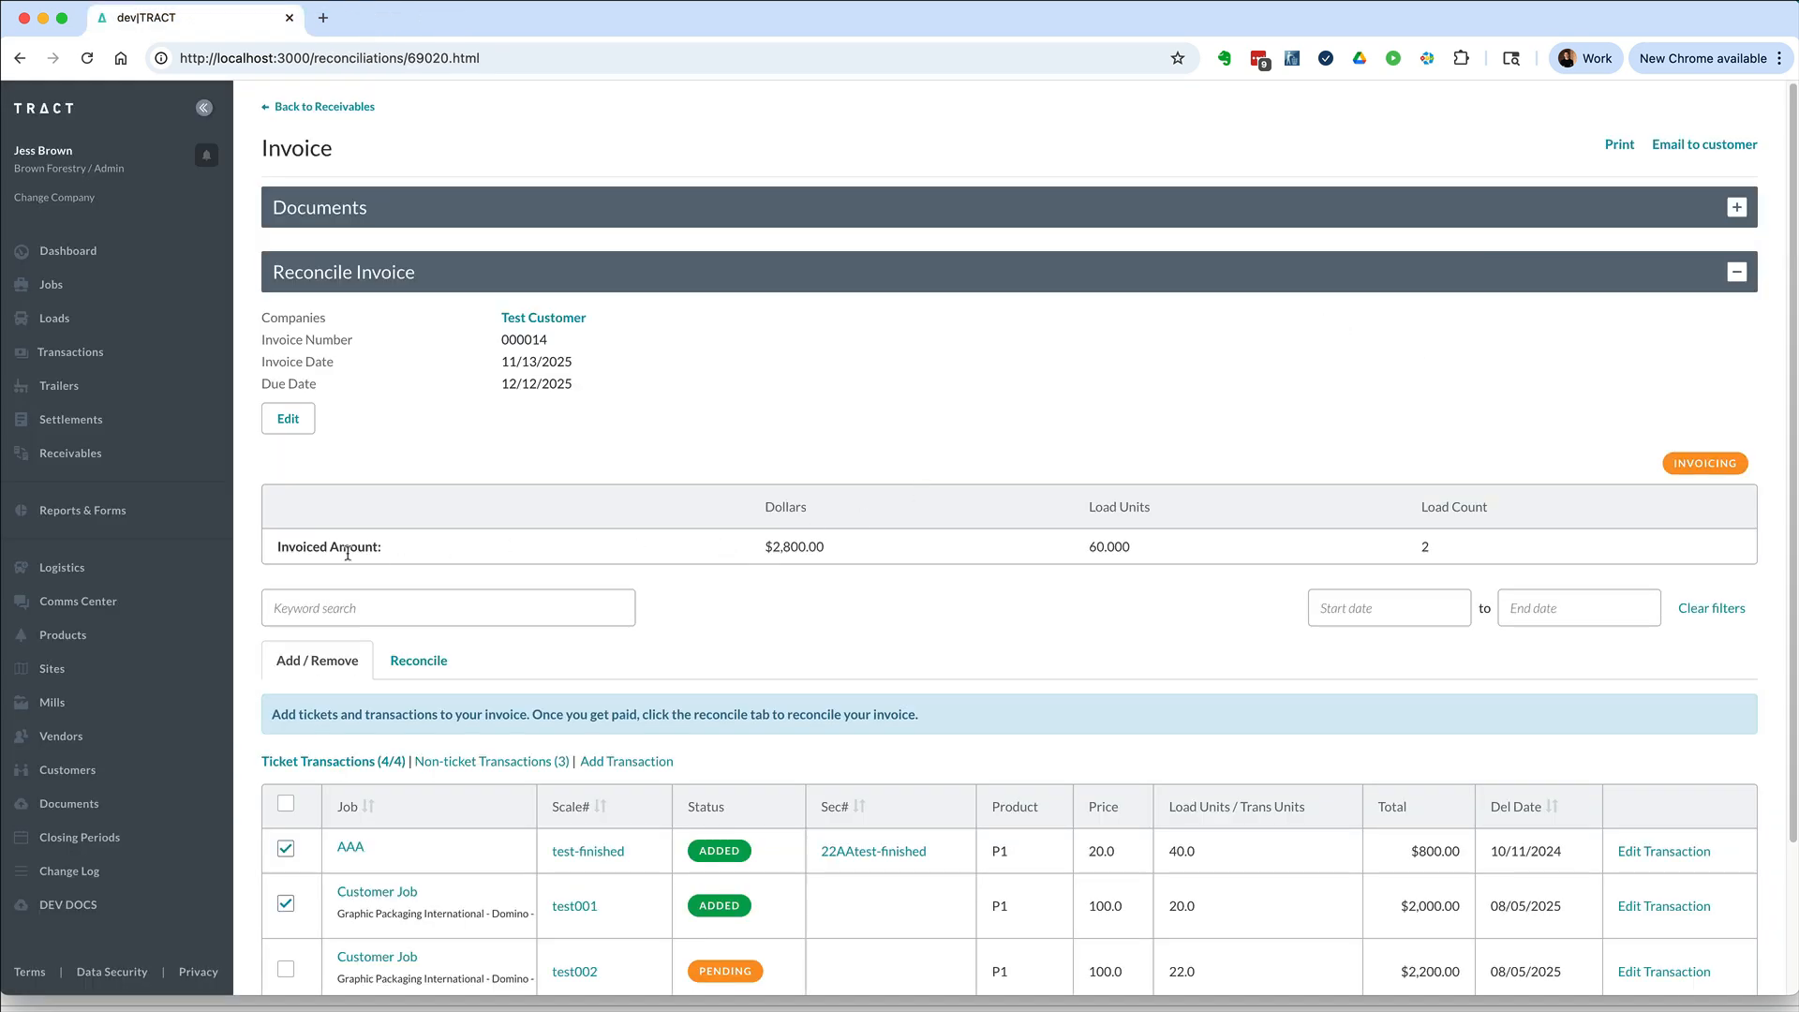
# Review the invoiced amount and the invoice number on the Test Customer invoice
pyautogui.moveTo(339, 548); pyautogui.dragTo(840, 554)
pyautogui.click(523, 344)
pyautogui.tripleClick(523, 345)
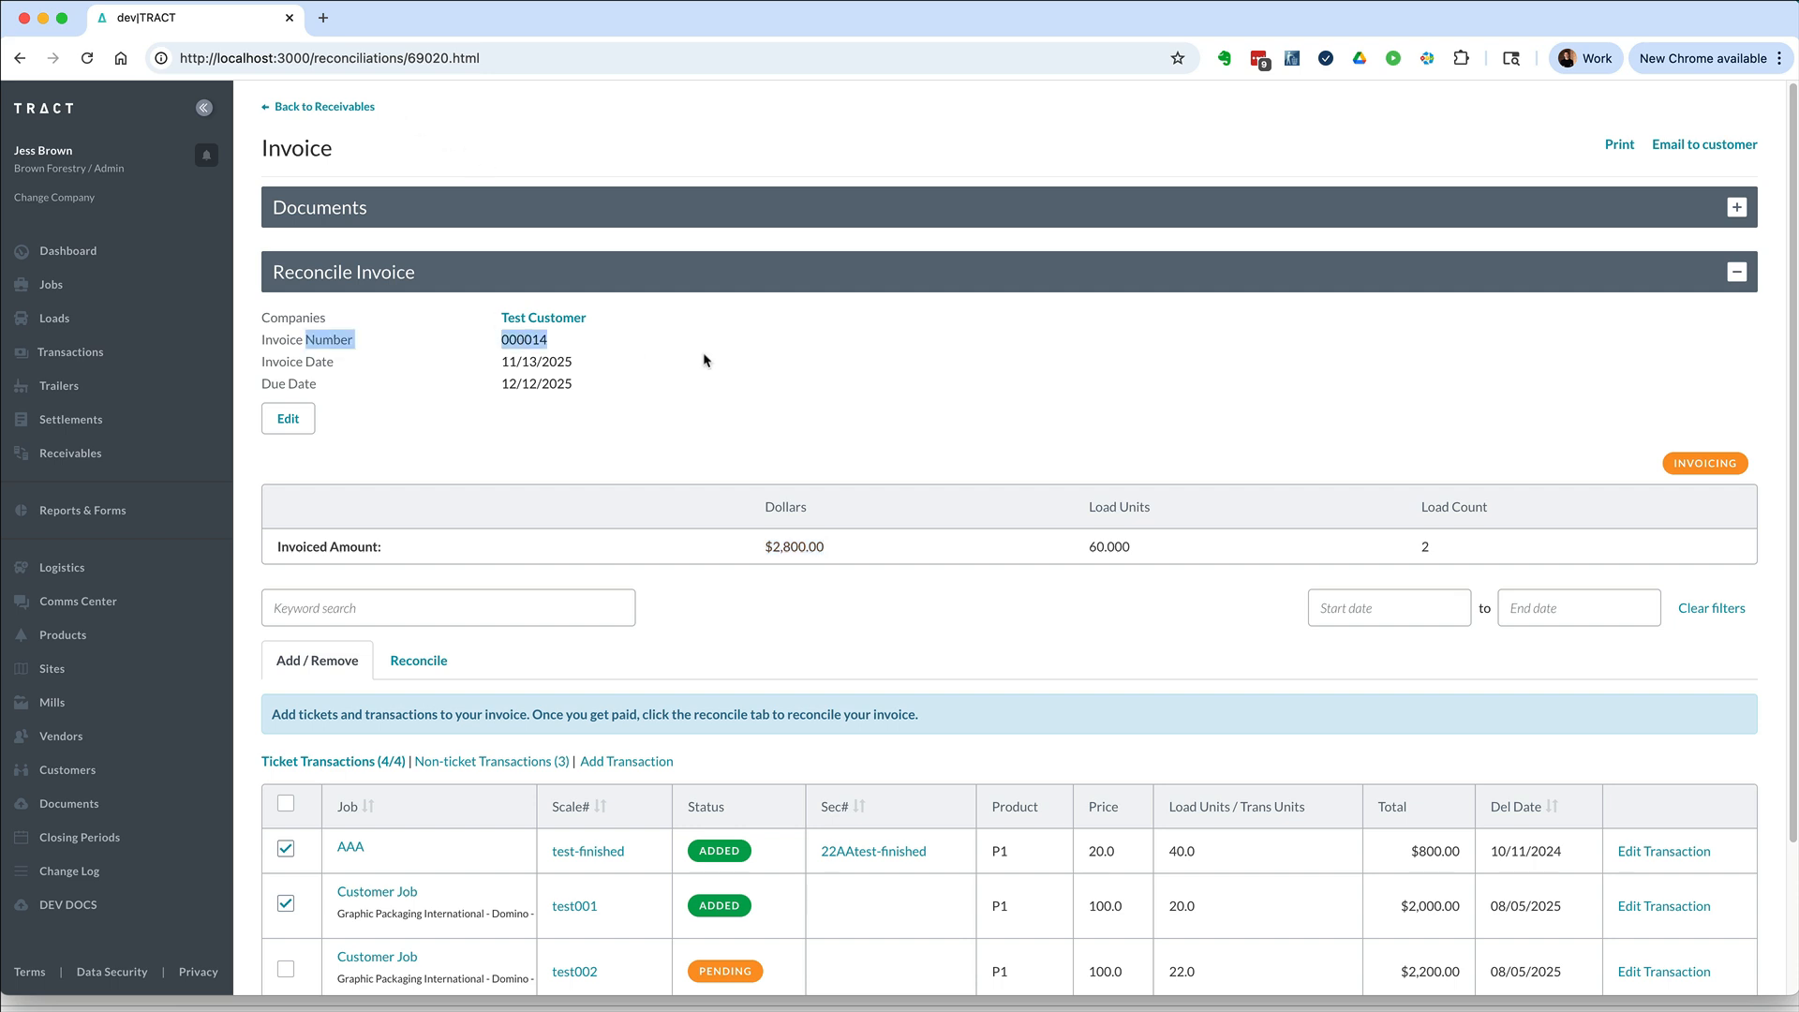
# Return to the receivables and filter them to the Invoice type, sorted by statement/invoice number in descending order
pyautogui.click(357, 108)
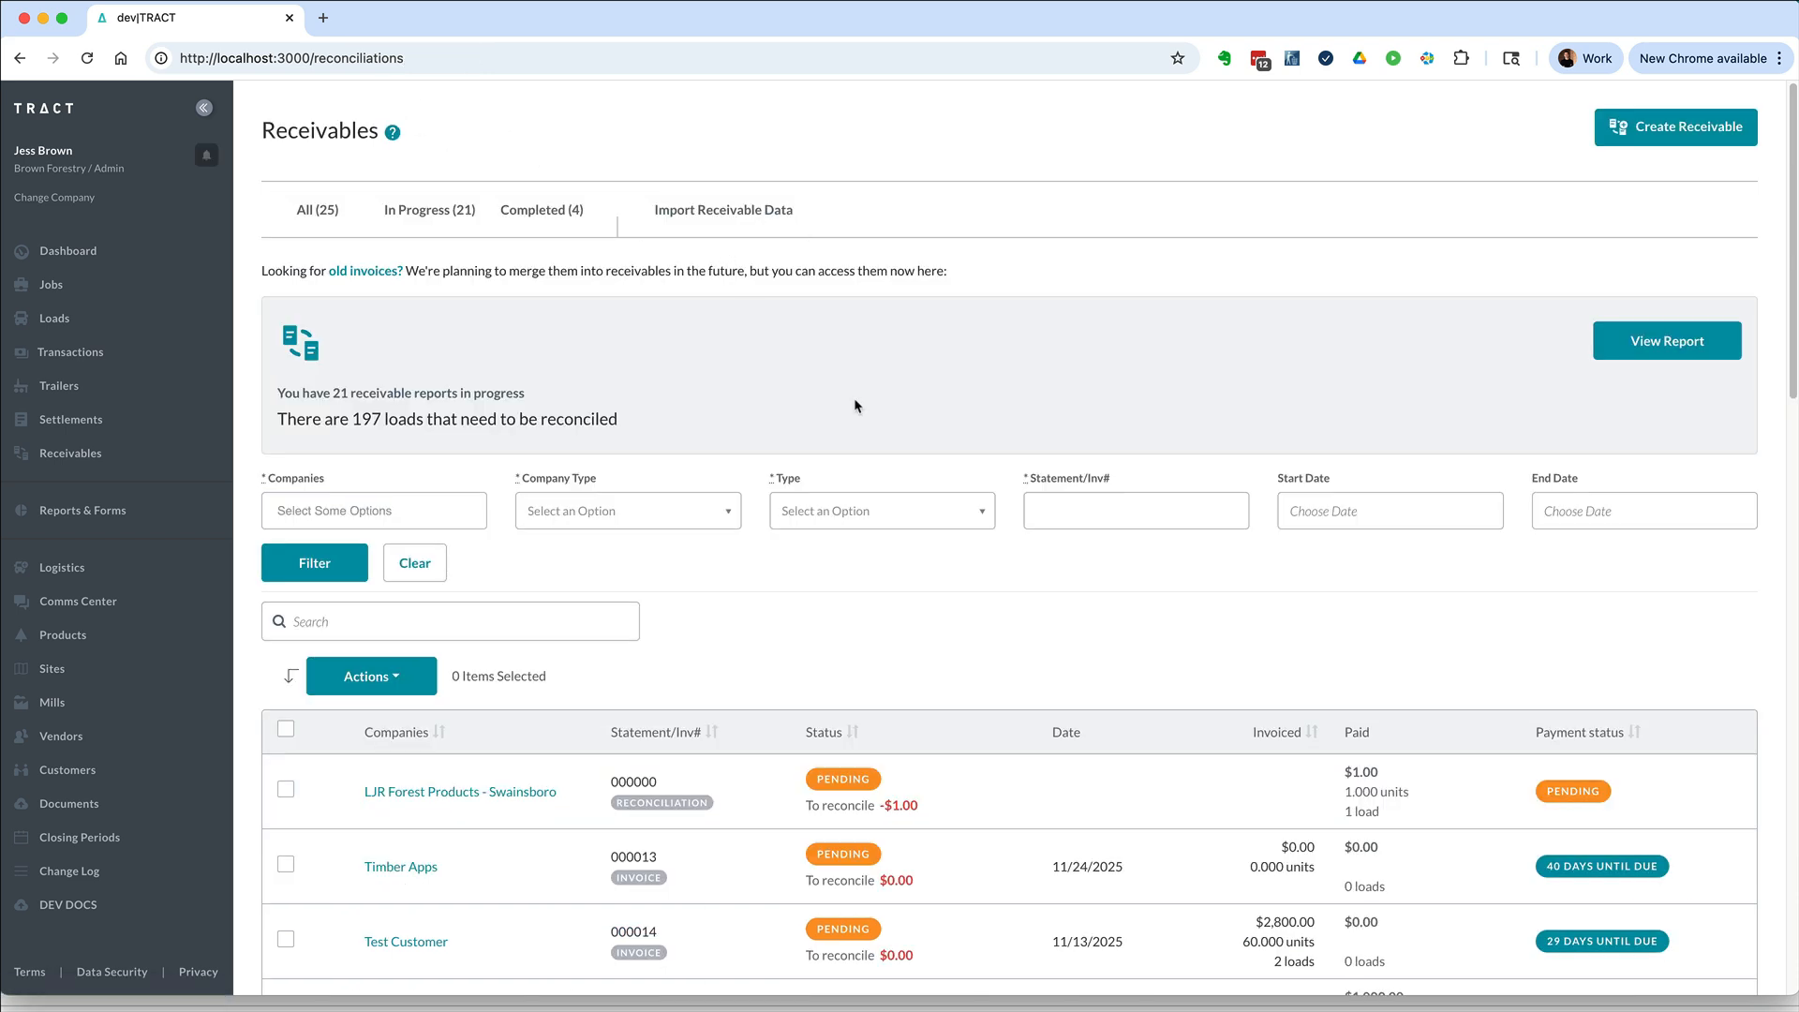
pyautogui.click(848, 513)
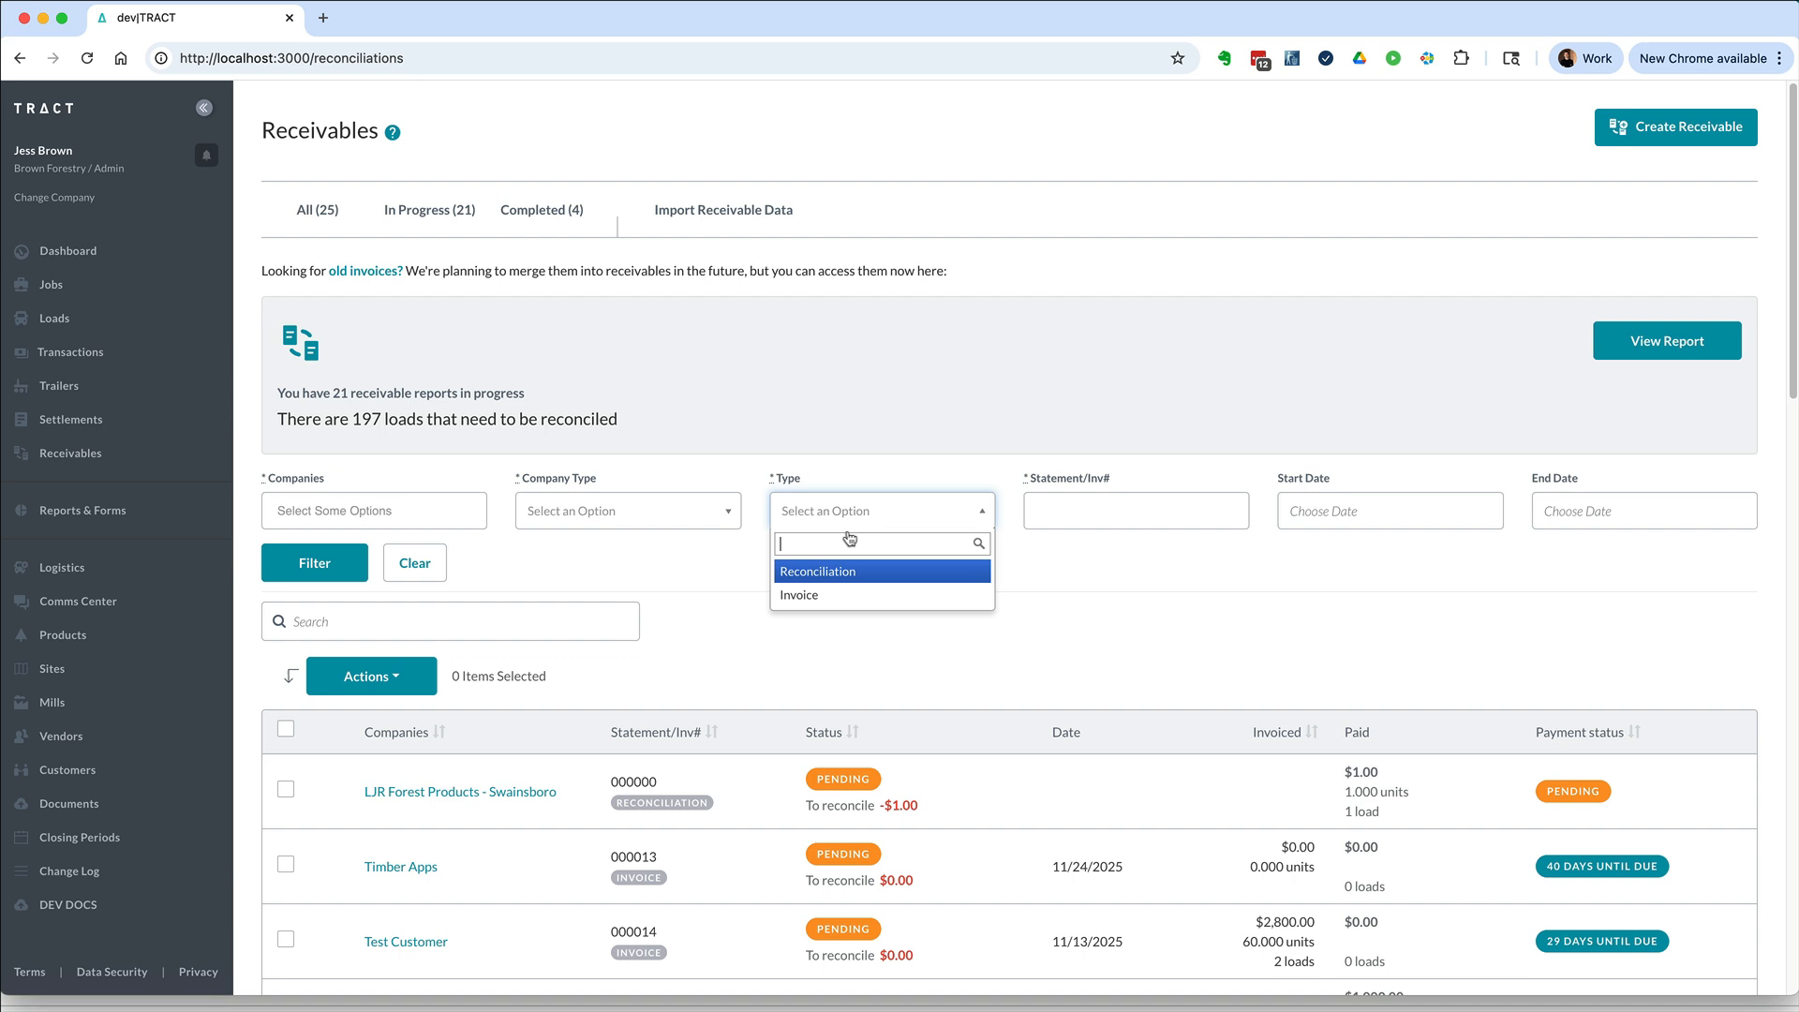
pyautogui.click(837, 597)
pyautogui.click(312, 567)
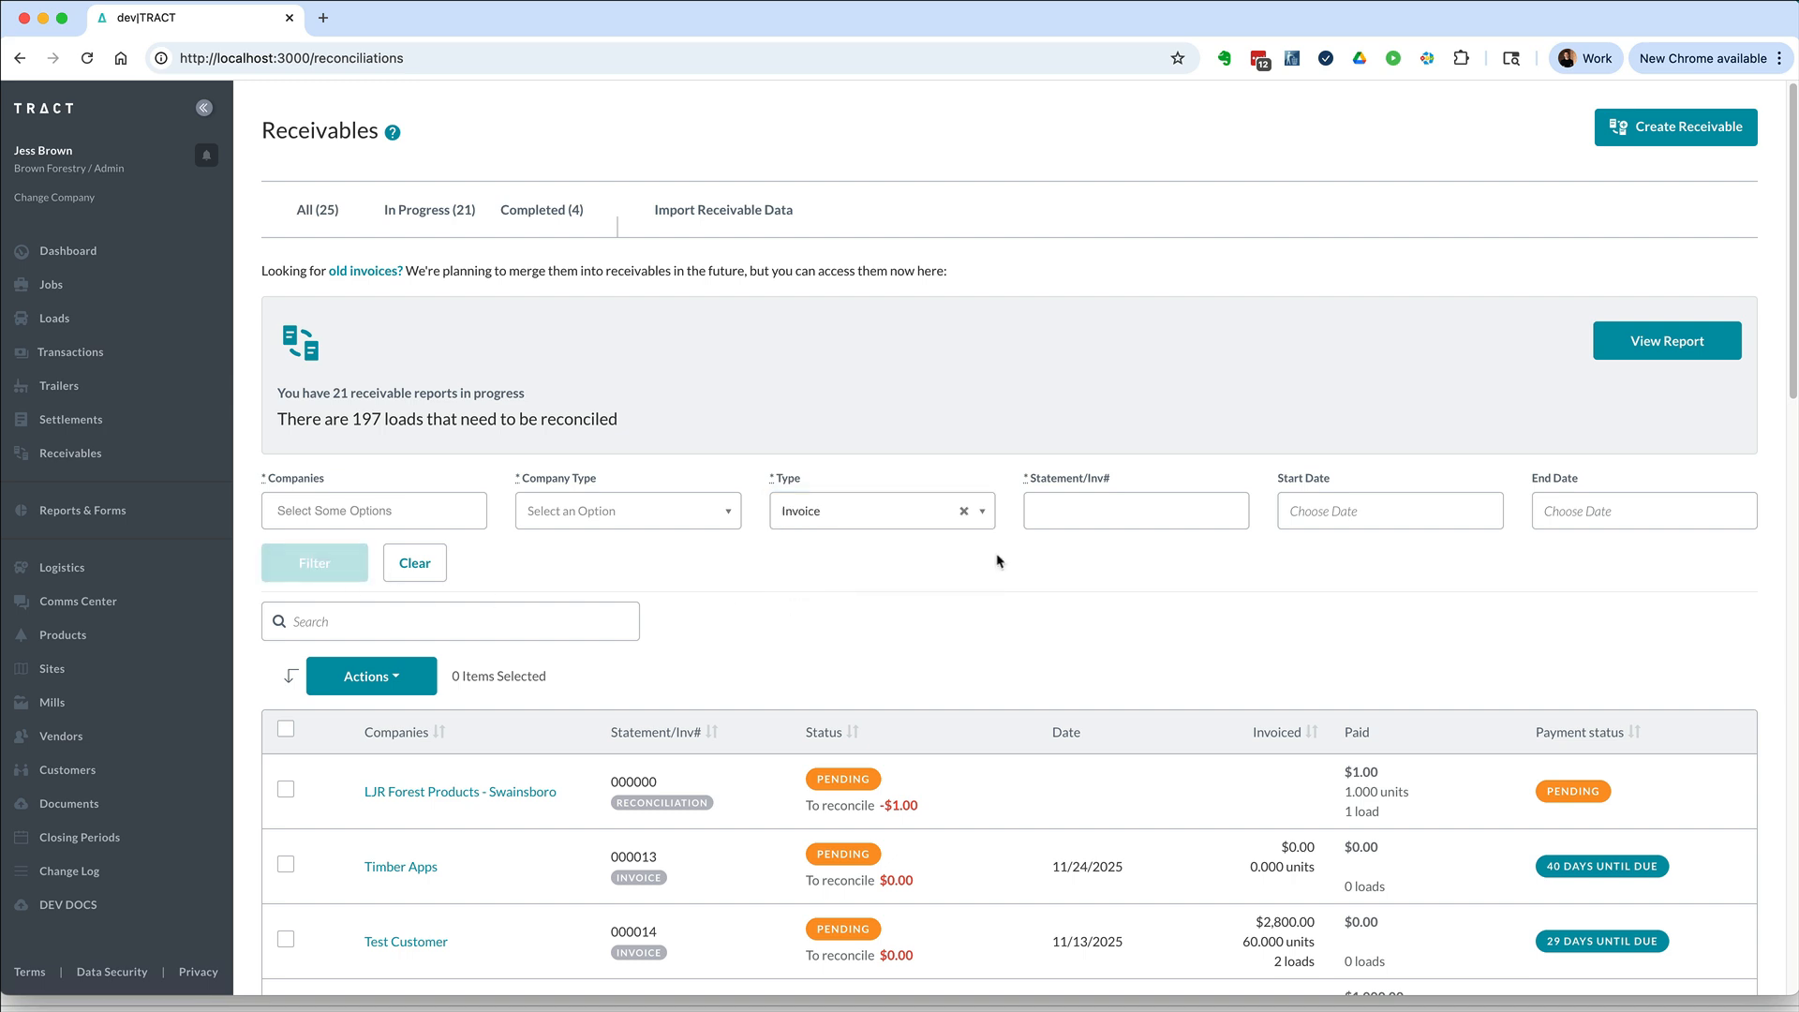
pyautogui.click(590, 733)
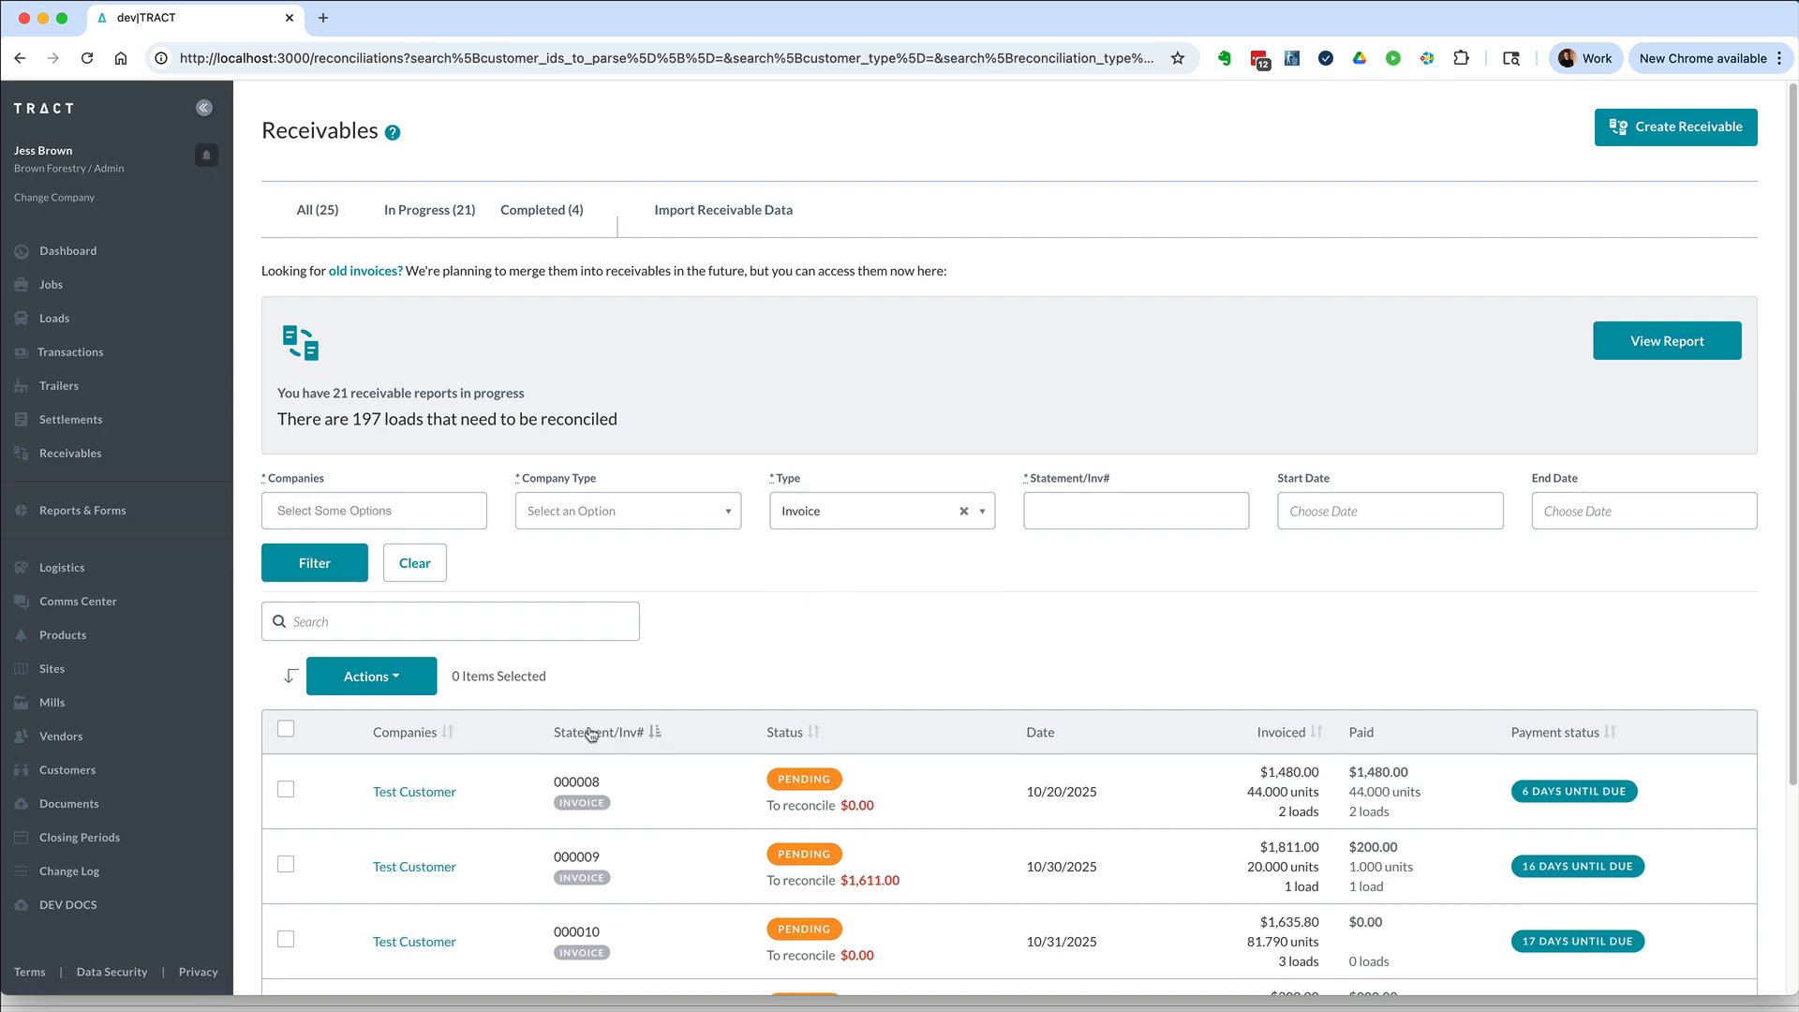
pyautogui.click(590, 734)
pyautogui.scroll(-3, 591, 734)
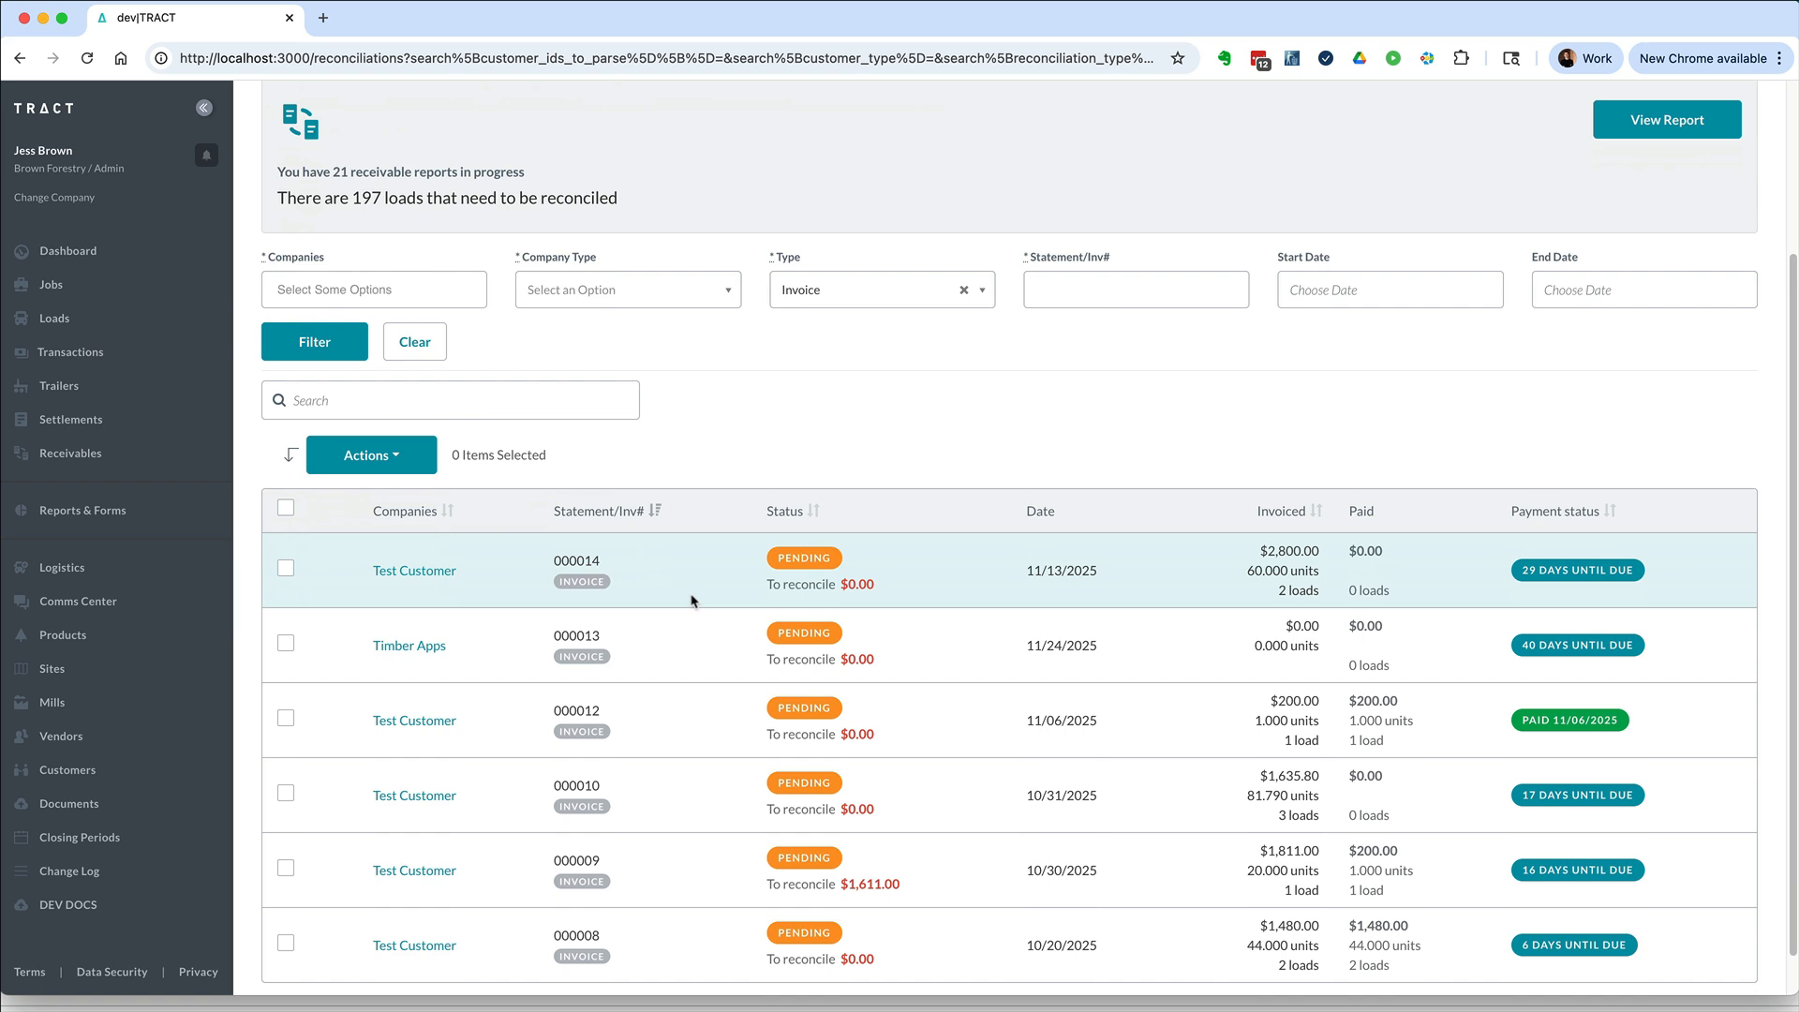
pyautogui.scroll(-1, 828, 581)
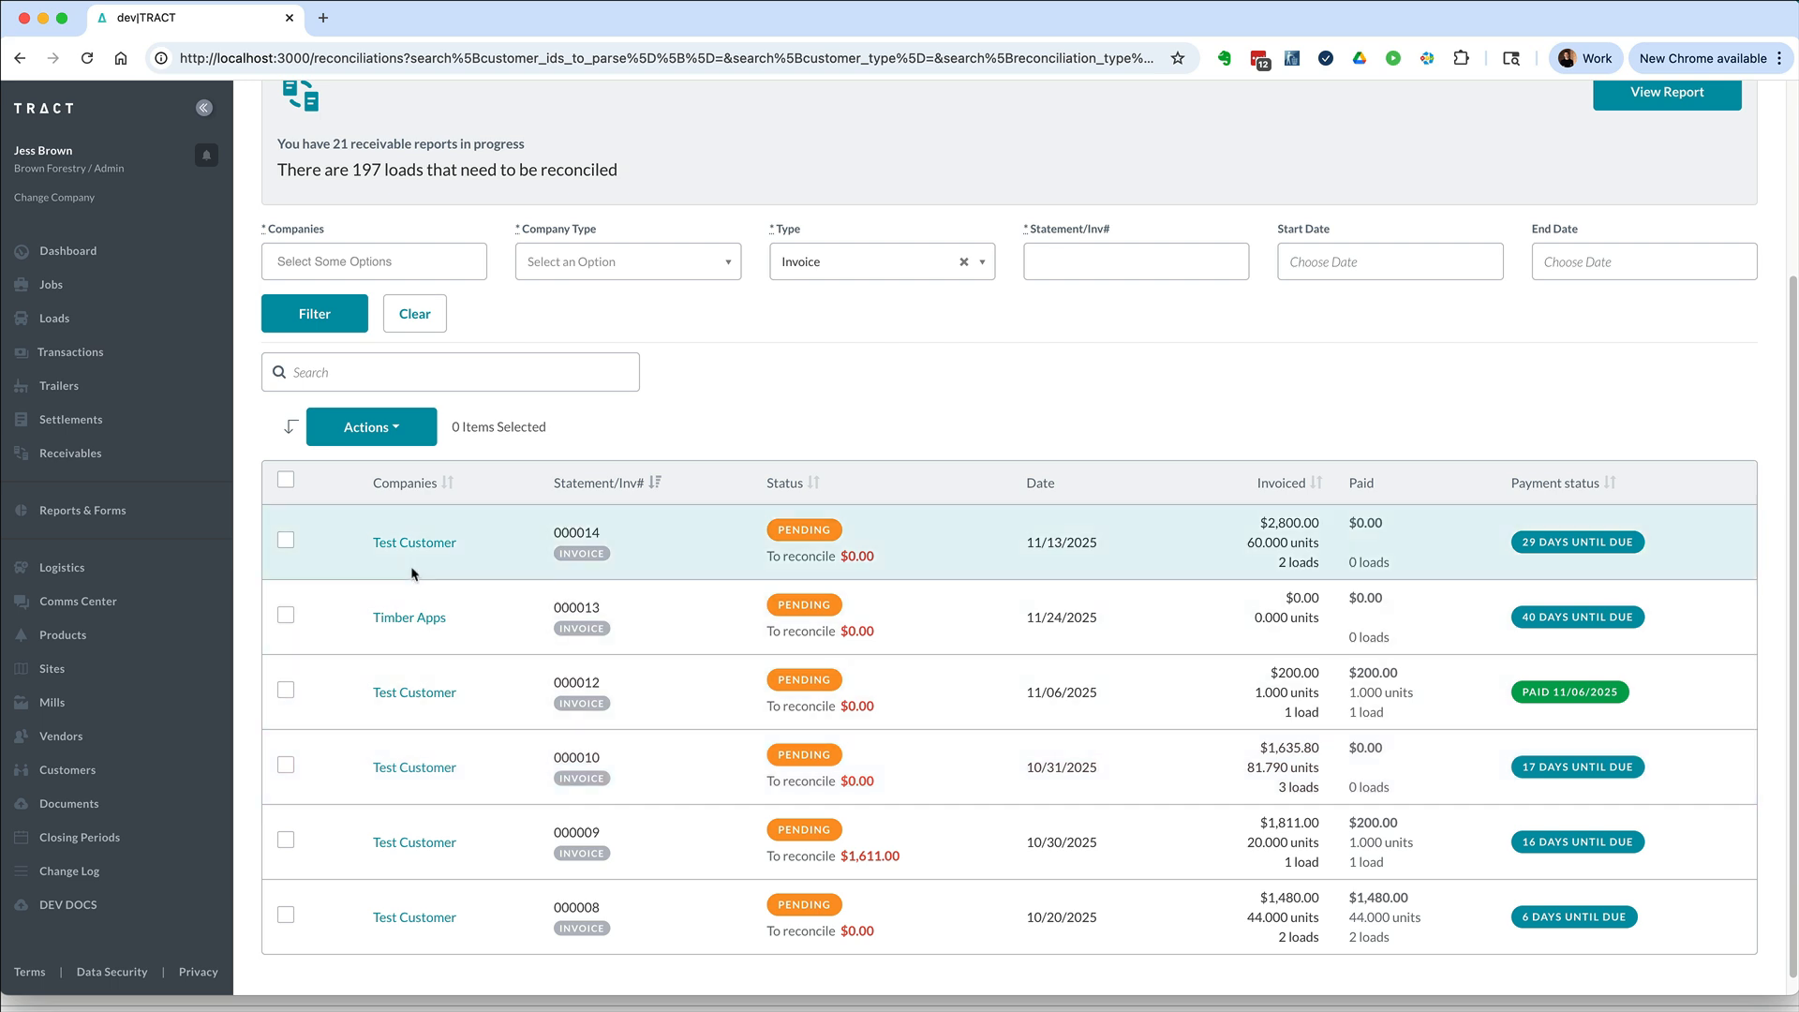
# Open Test Customer's invoice 000014 and save its prefilled paid amount, units and loads with the payment date 11/13/2025
pyautogui.click(423, 552)
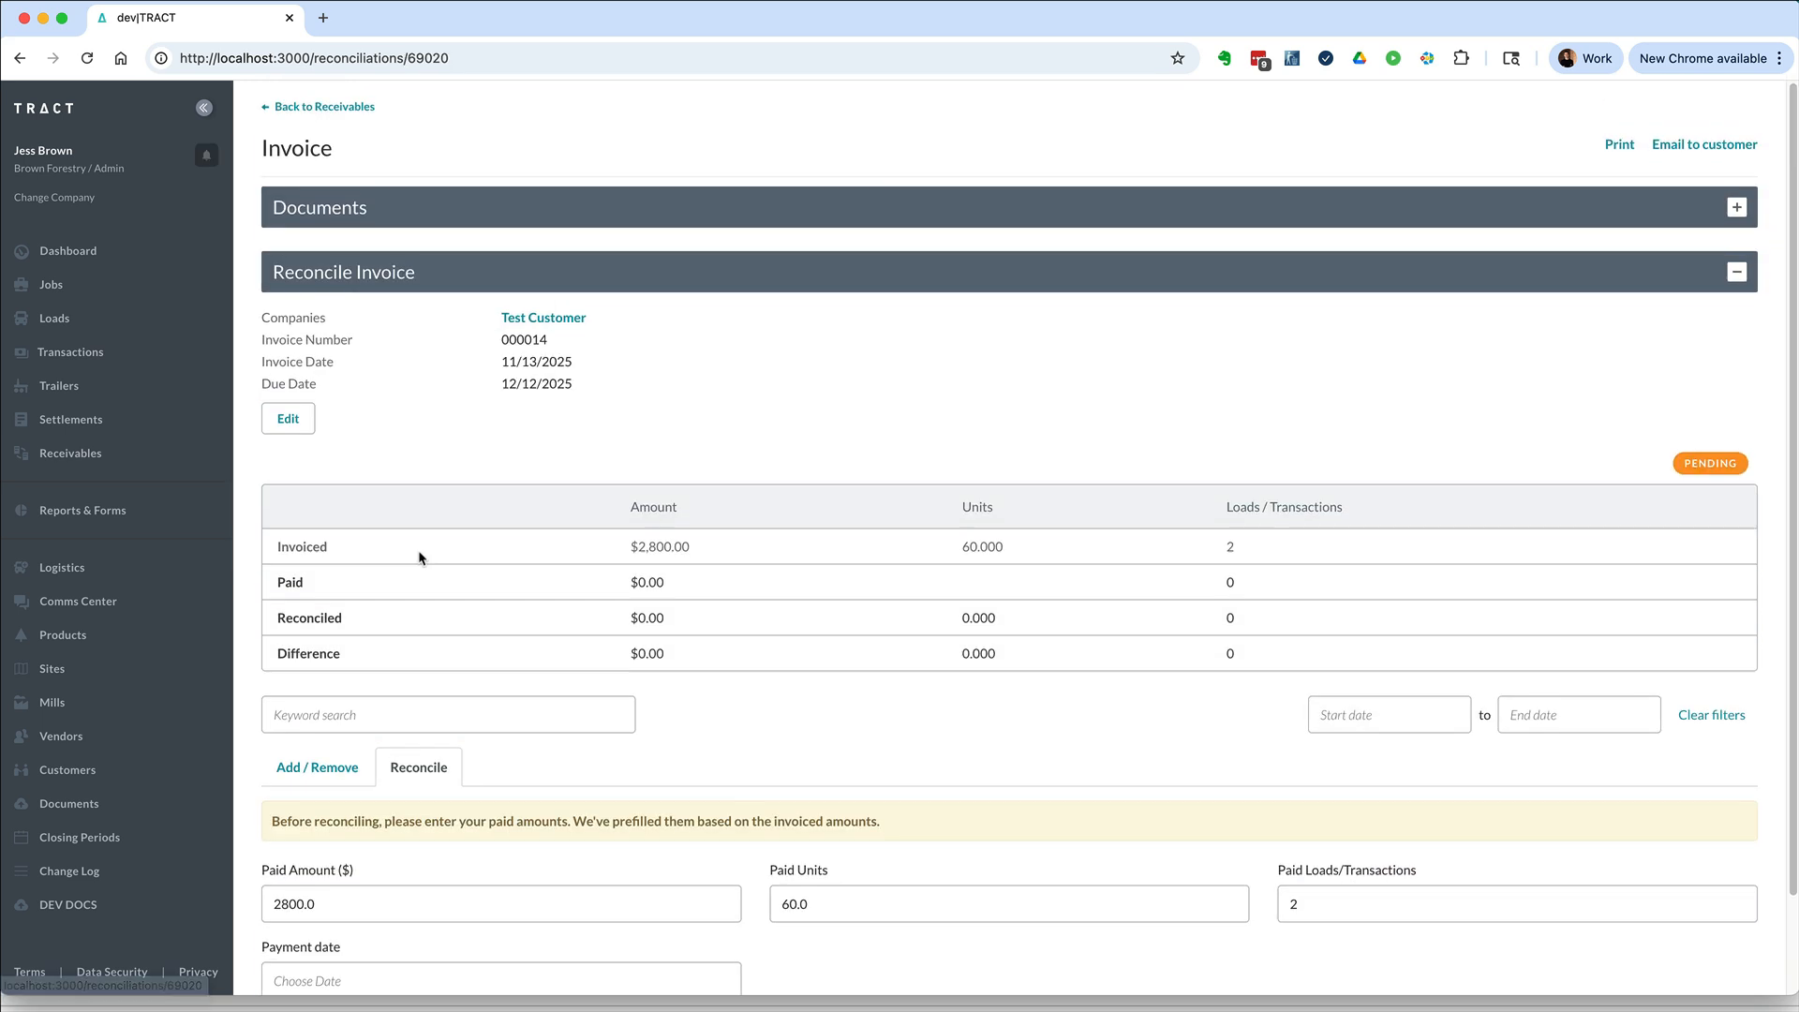
pyautogui.scroll(-3, 442, 589)
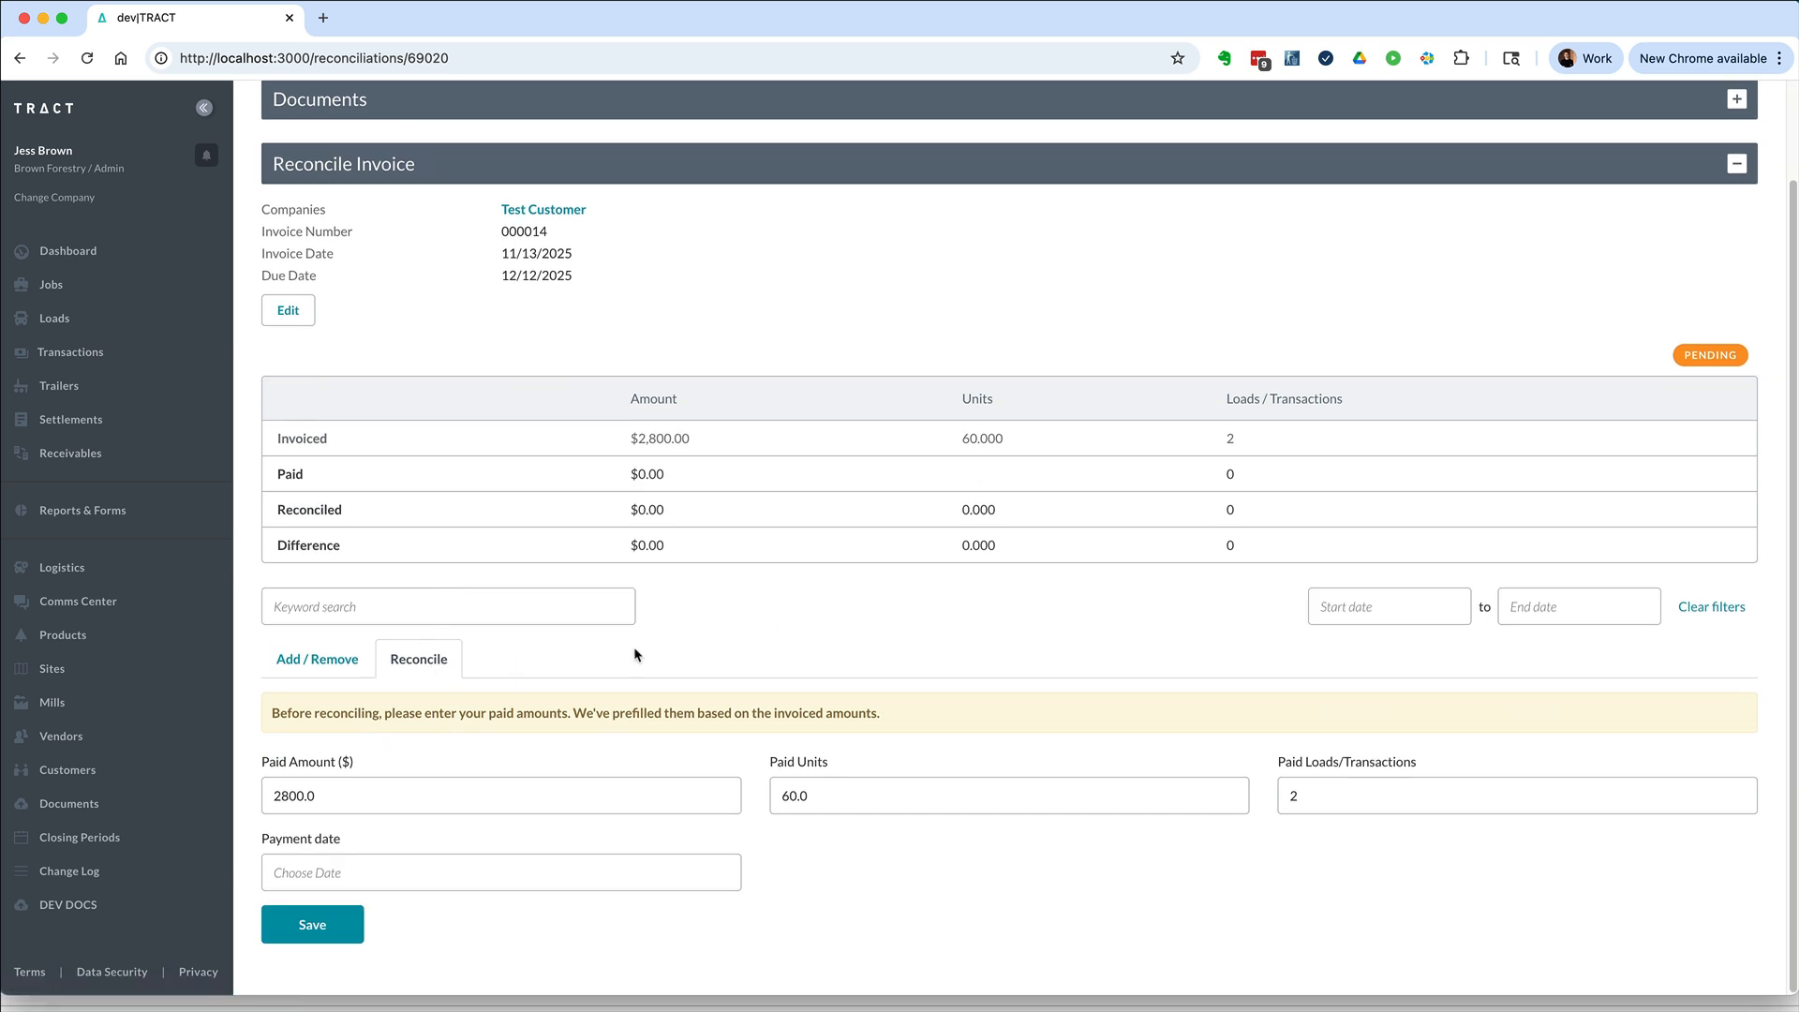
pyautogui.click(351, 796)
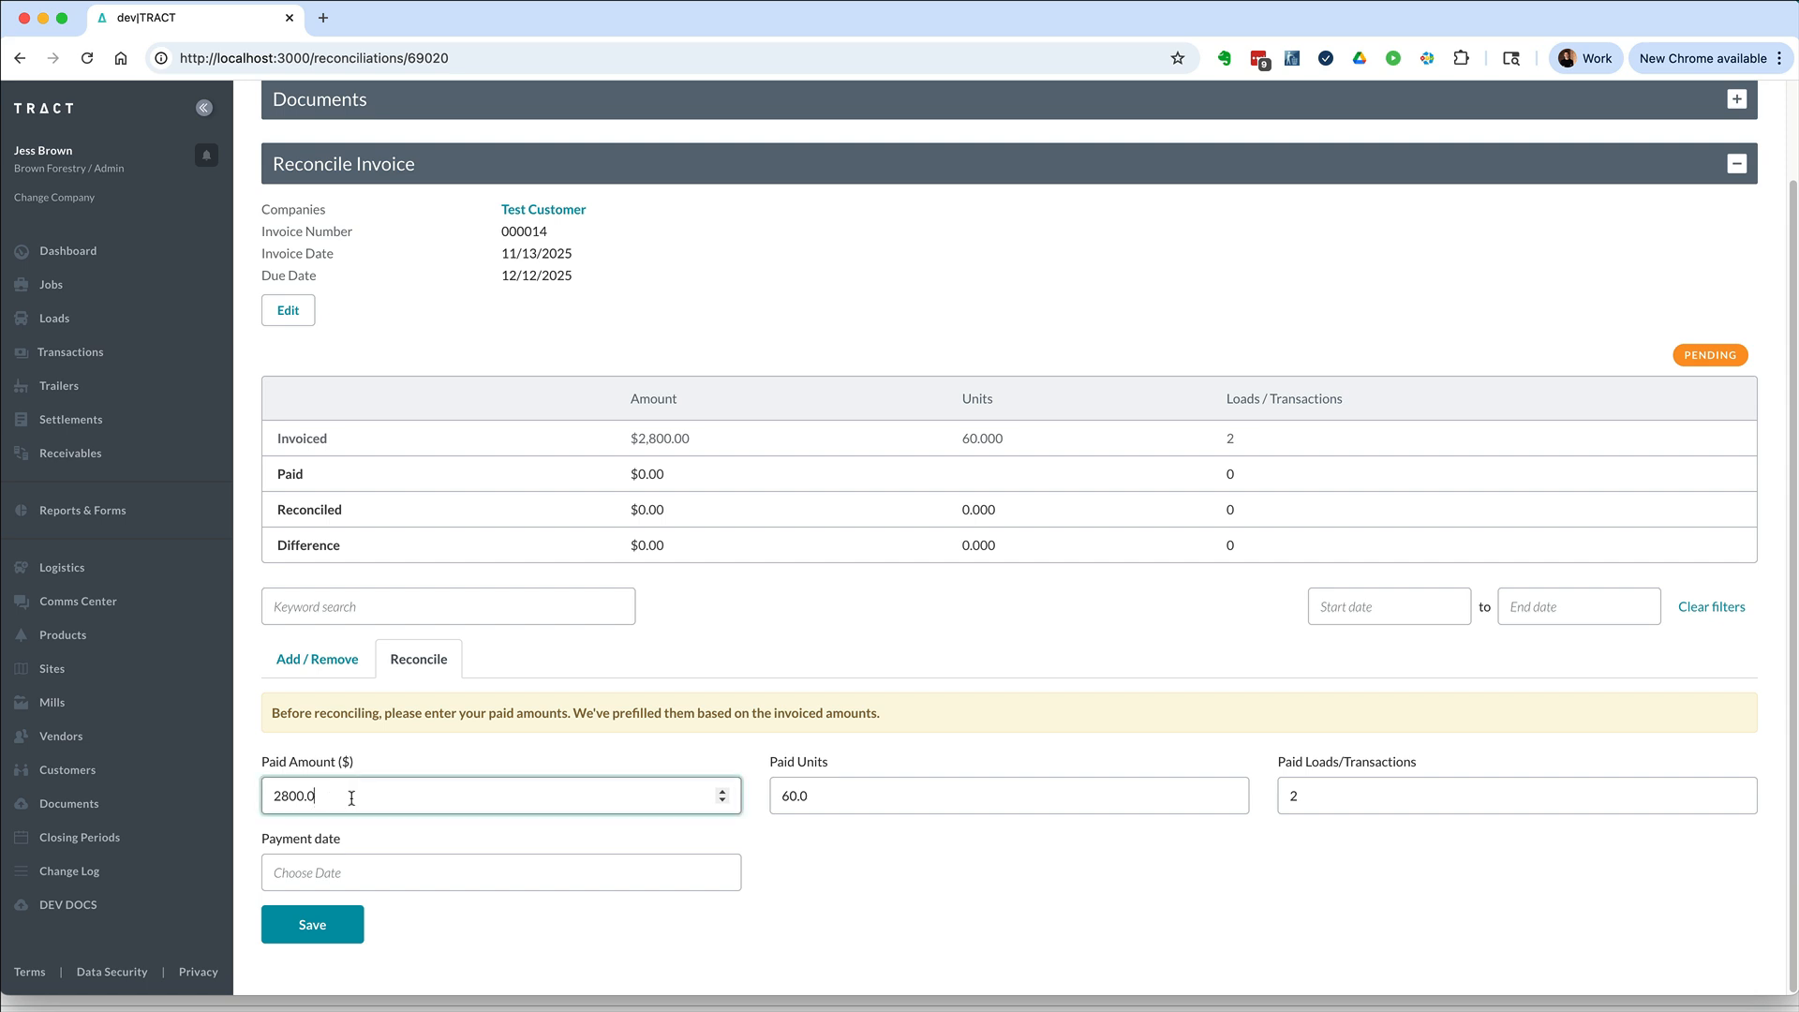
pyautogui.click(846, 796)
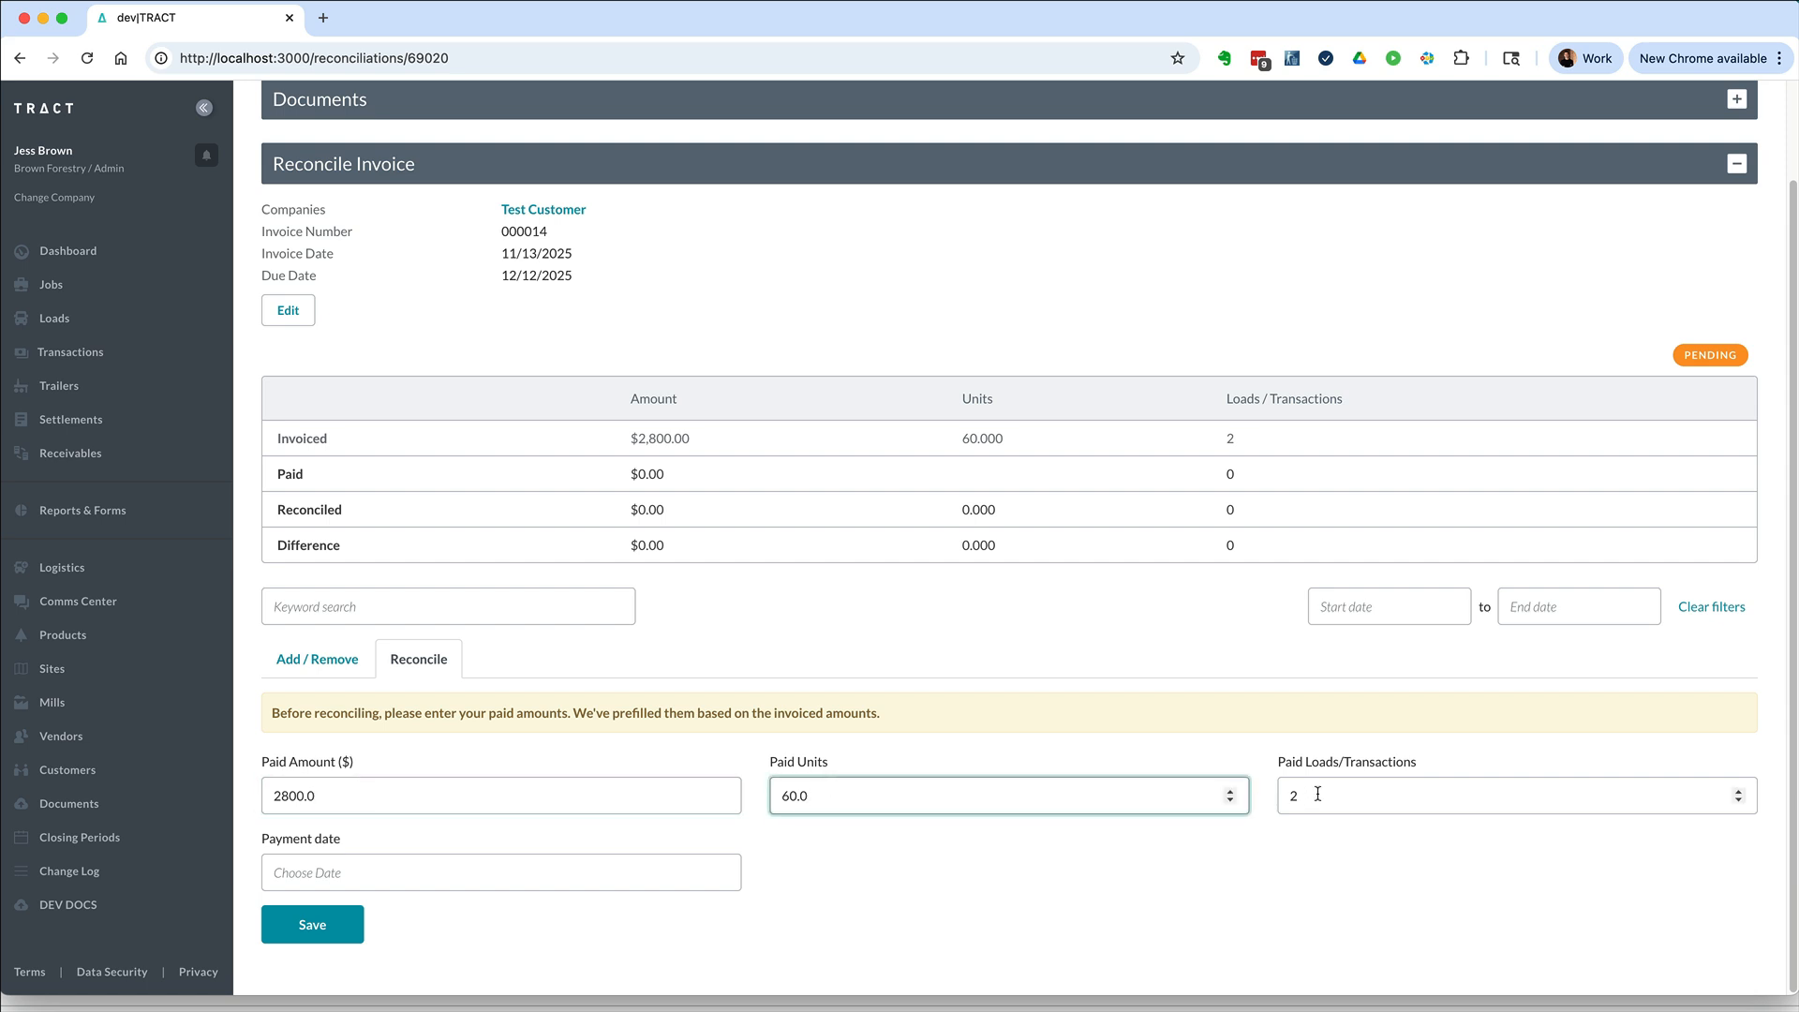
pyautogui.click(307, 874)
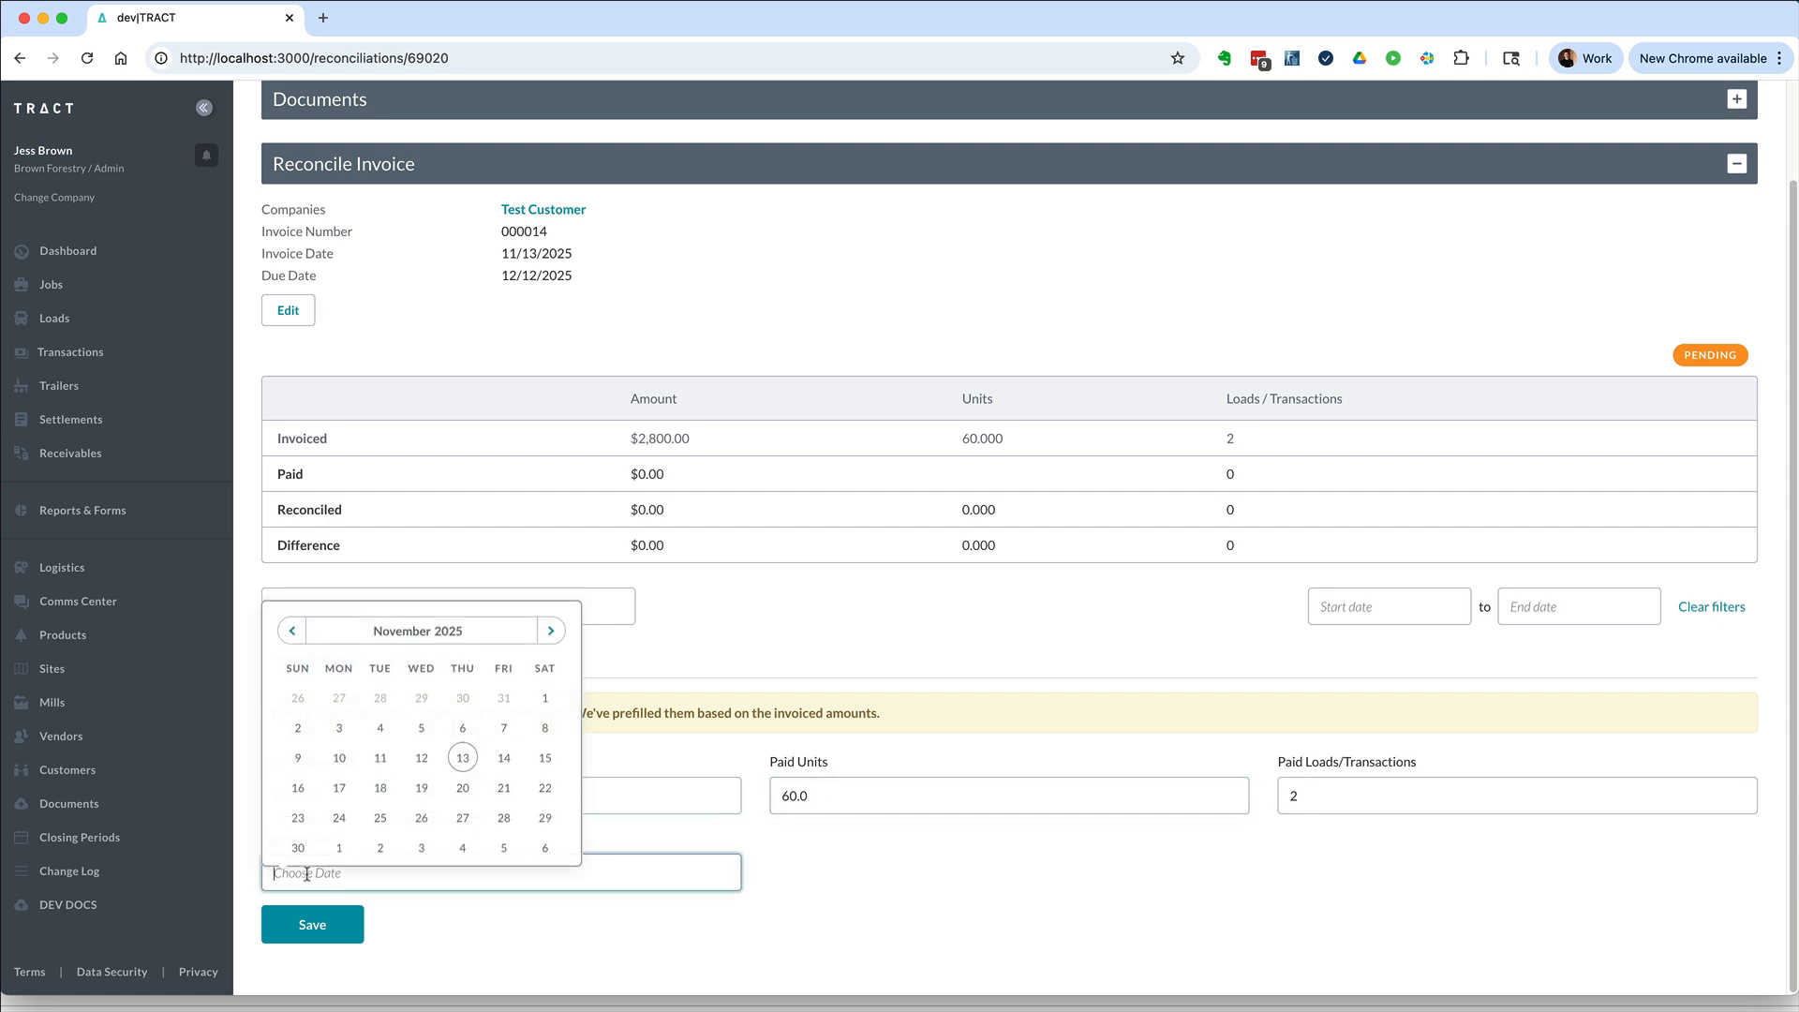
pyautogui.click(465, 759)
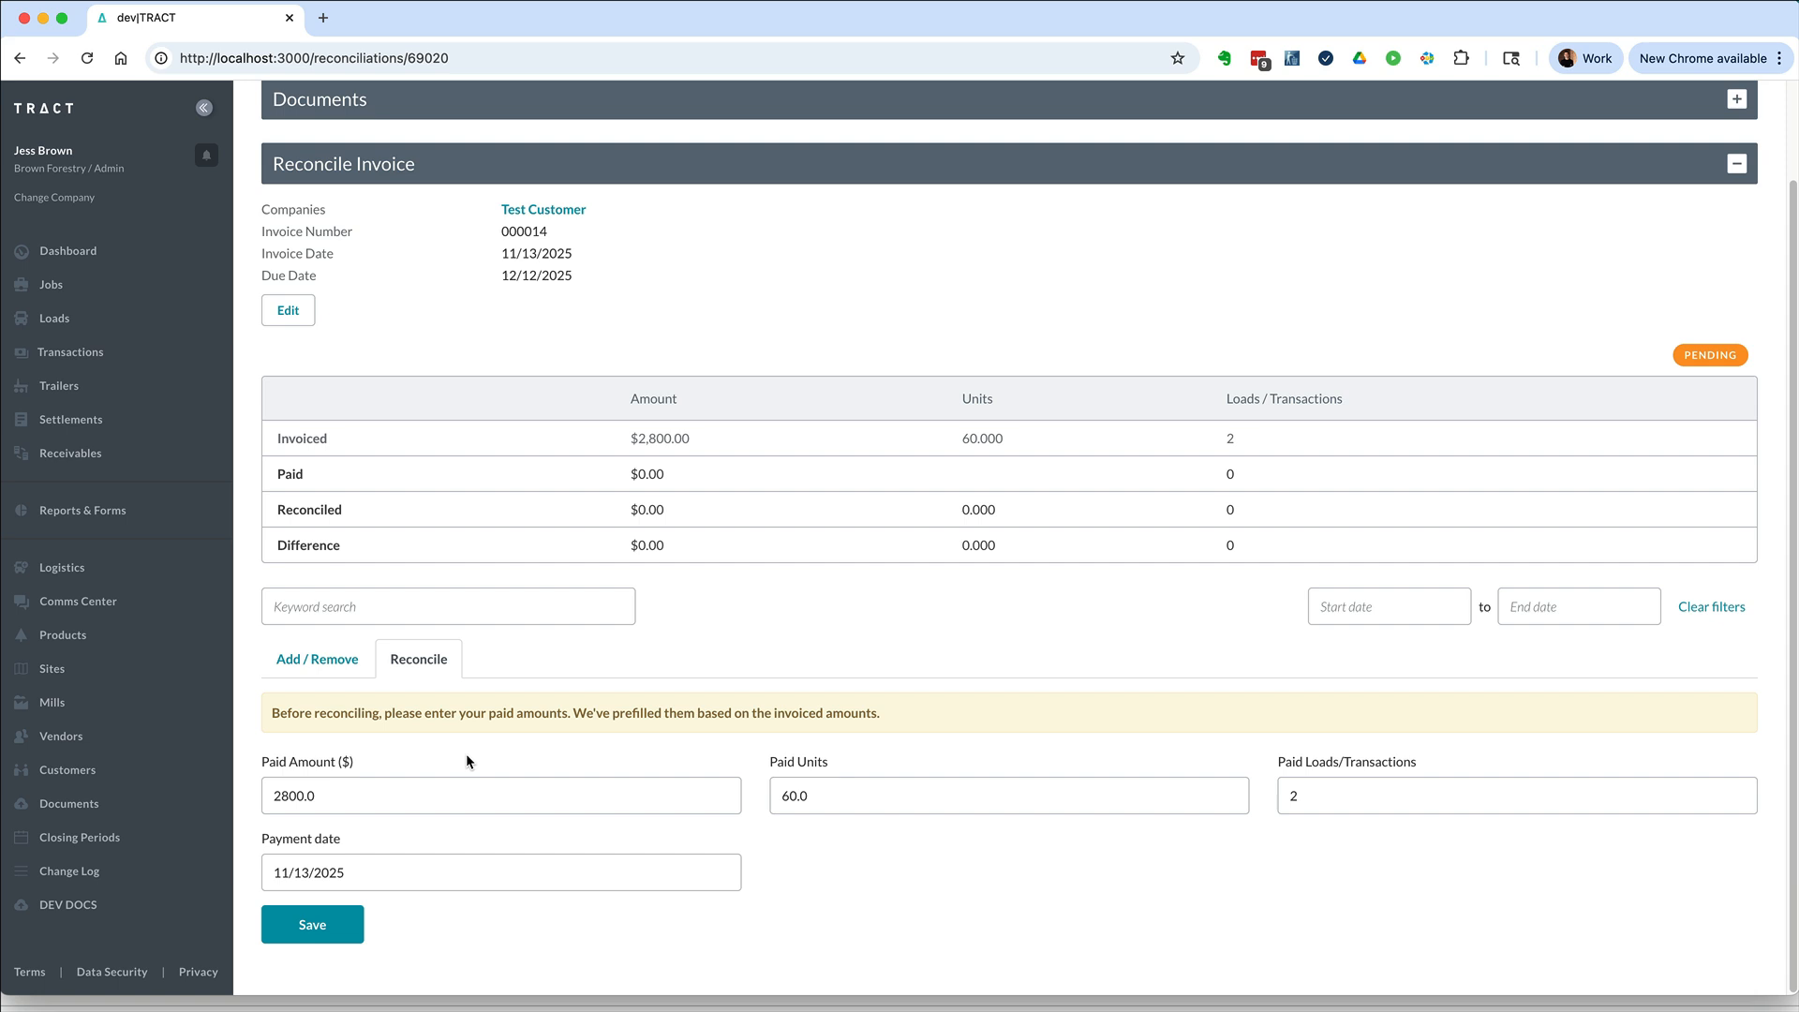
pyautogui.click(361, 924)
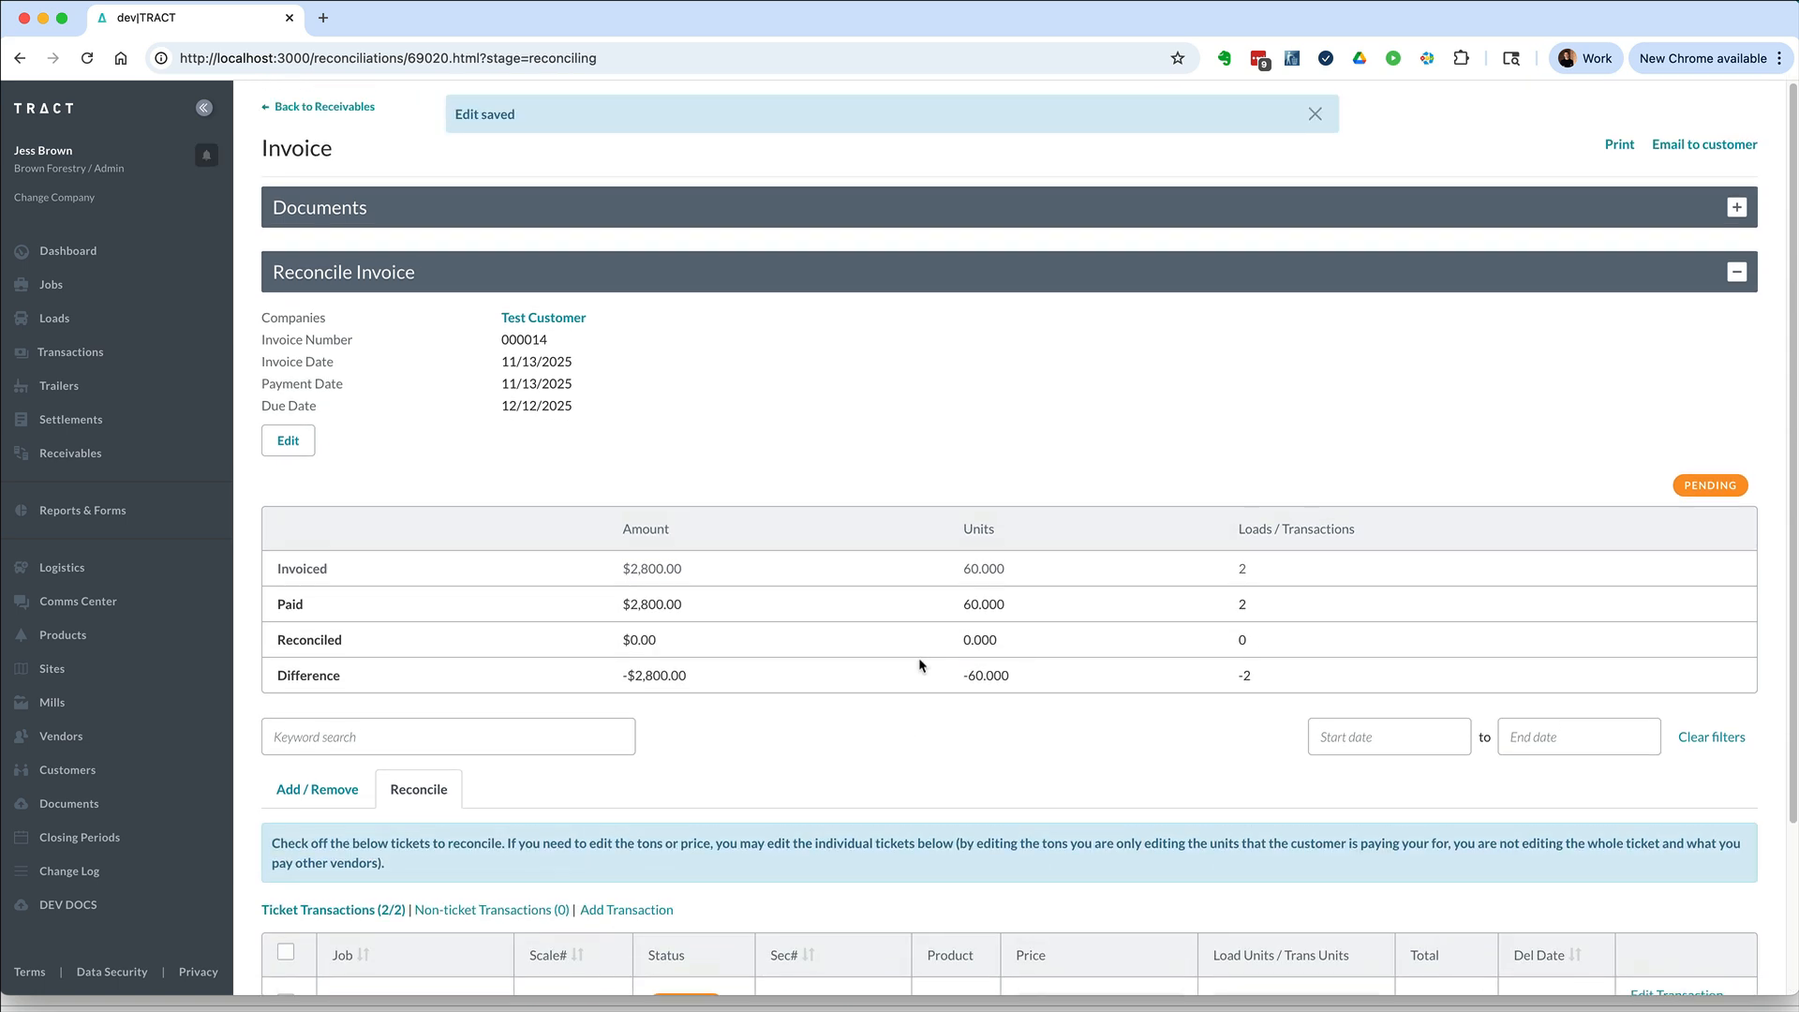
# Check off all ticket transactions on the invoice and mark it as reconciled
pyautogui.scroll(-3, 920, 664)
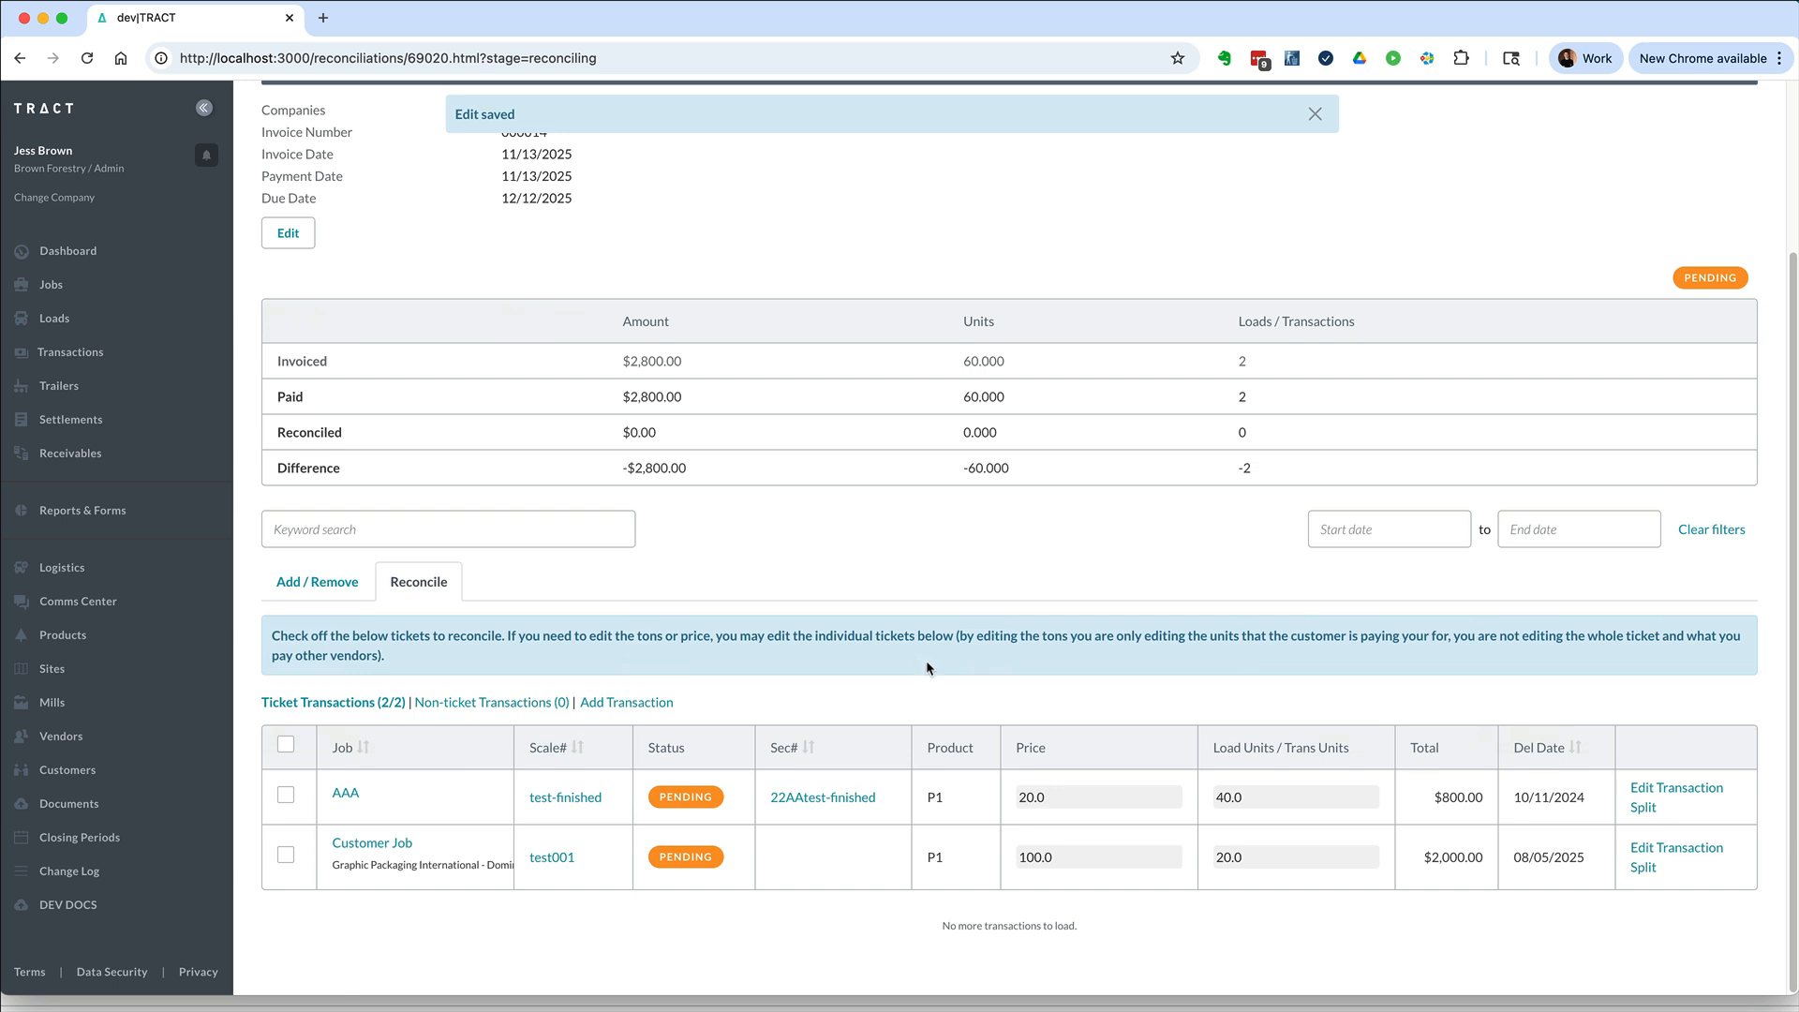
pyautogui.click(286, 747)
pyautogui.click(1029, 204)
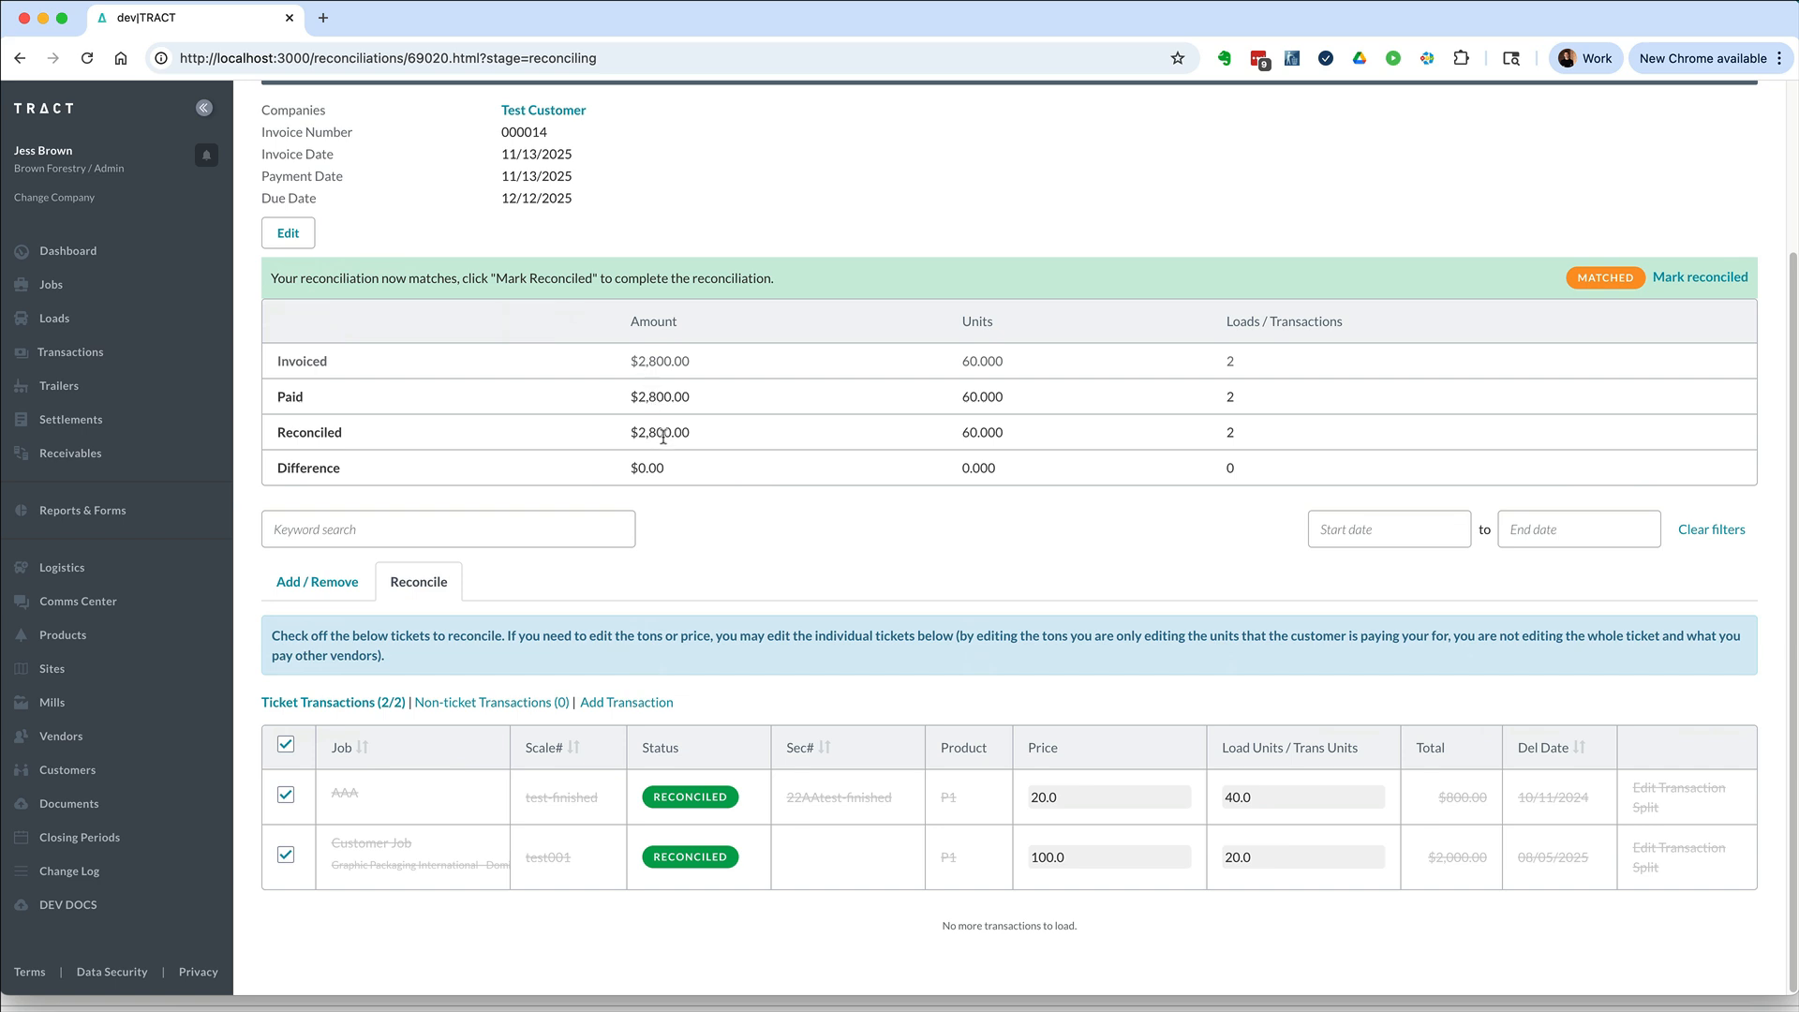
pyautogui.click(1687, 278)
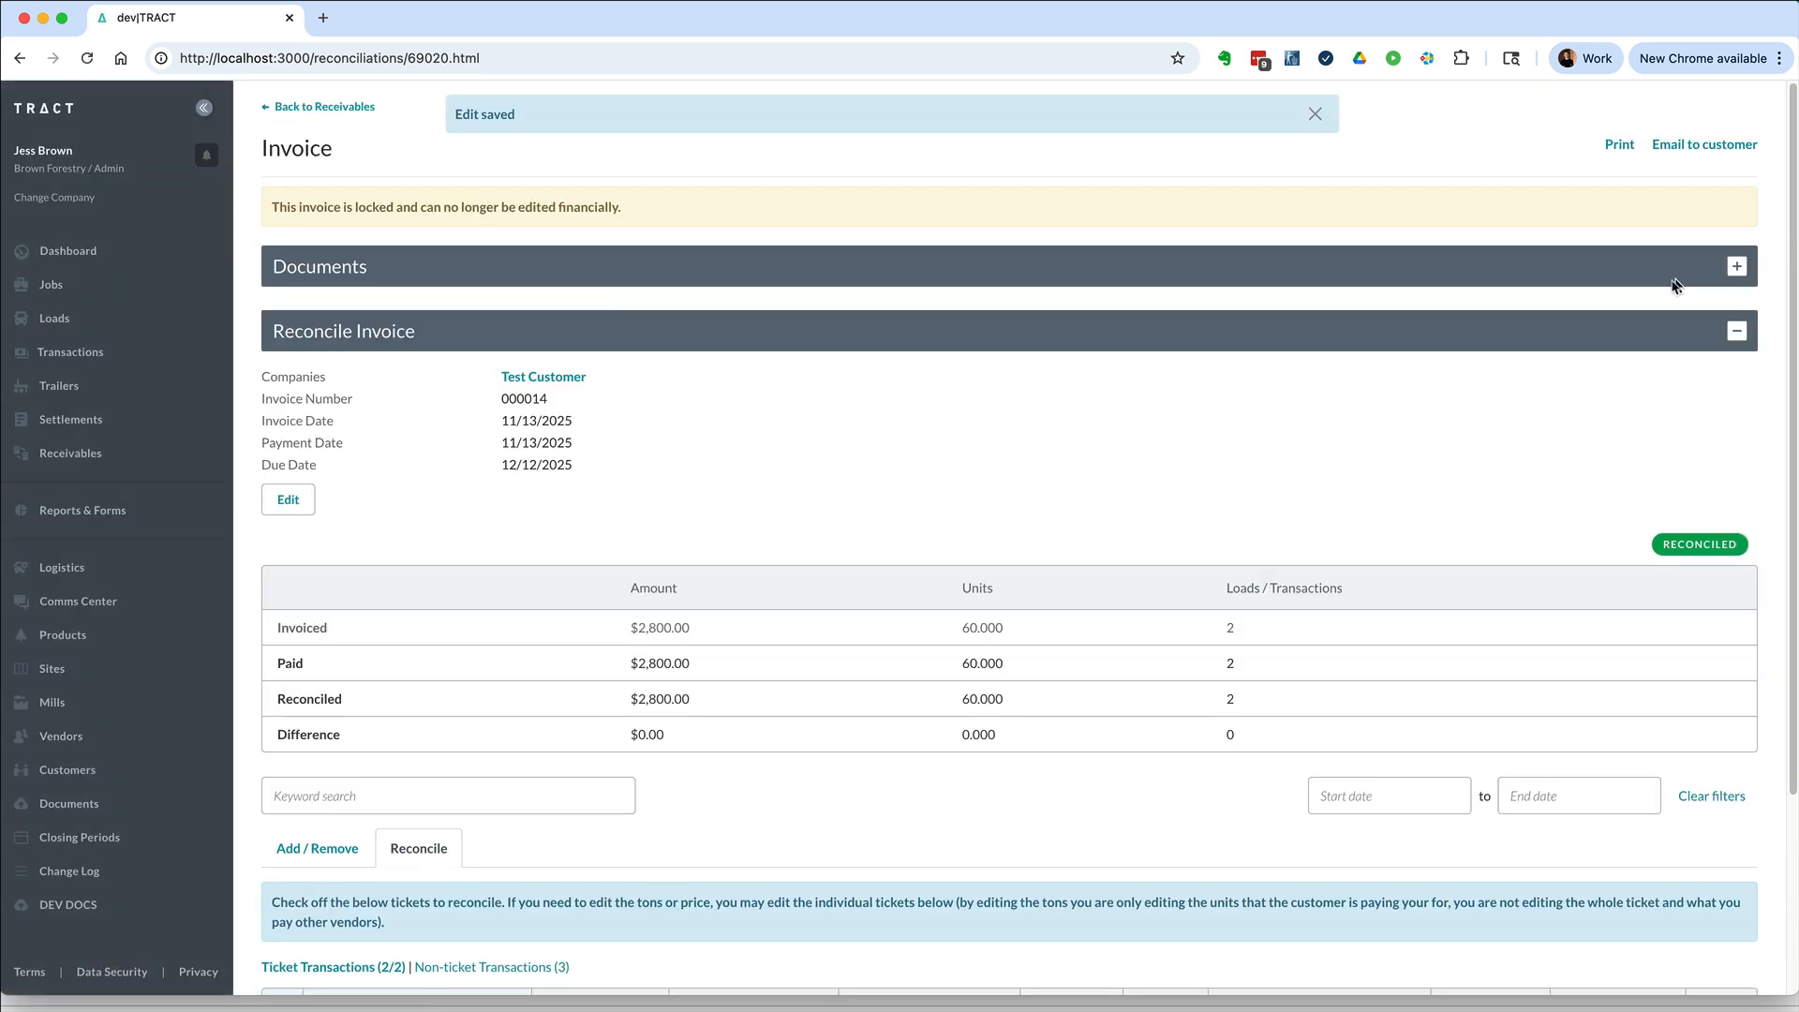
# Review the completed receivables in ascending statement/invoice number order and switch back to the list of all receivables
pyautogui.click(354, 109)
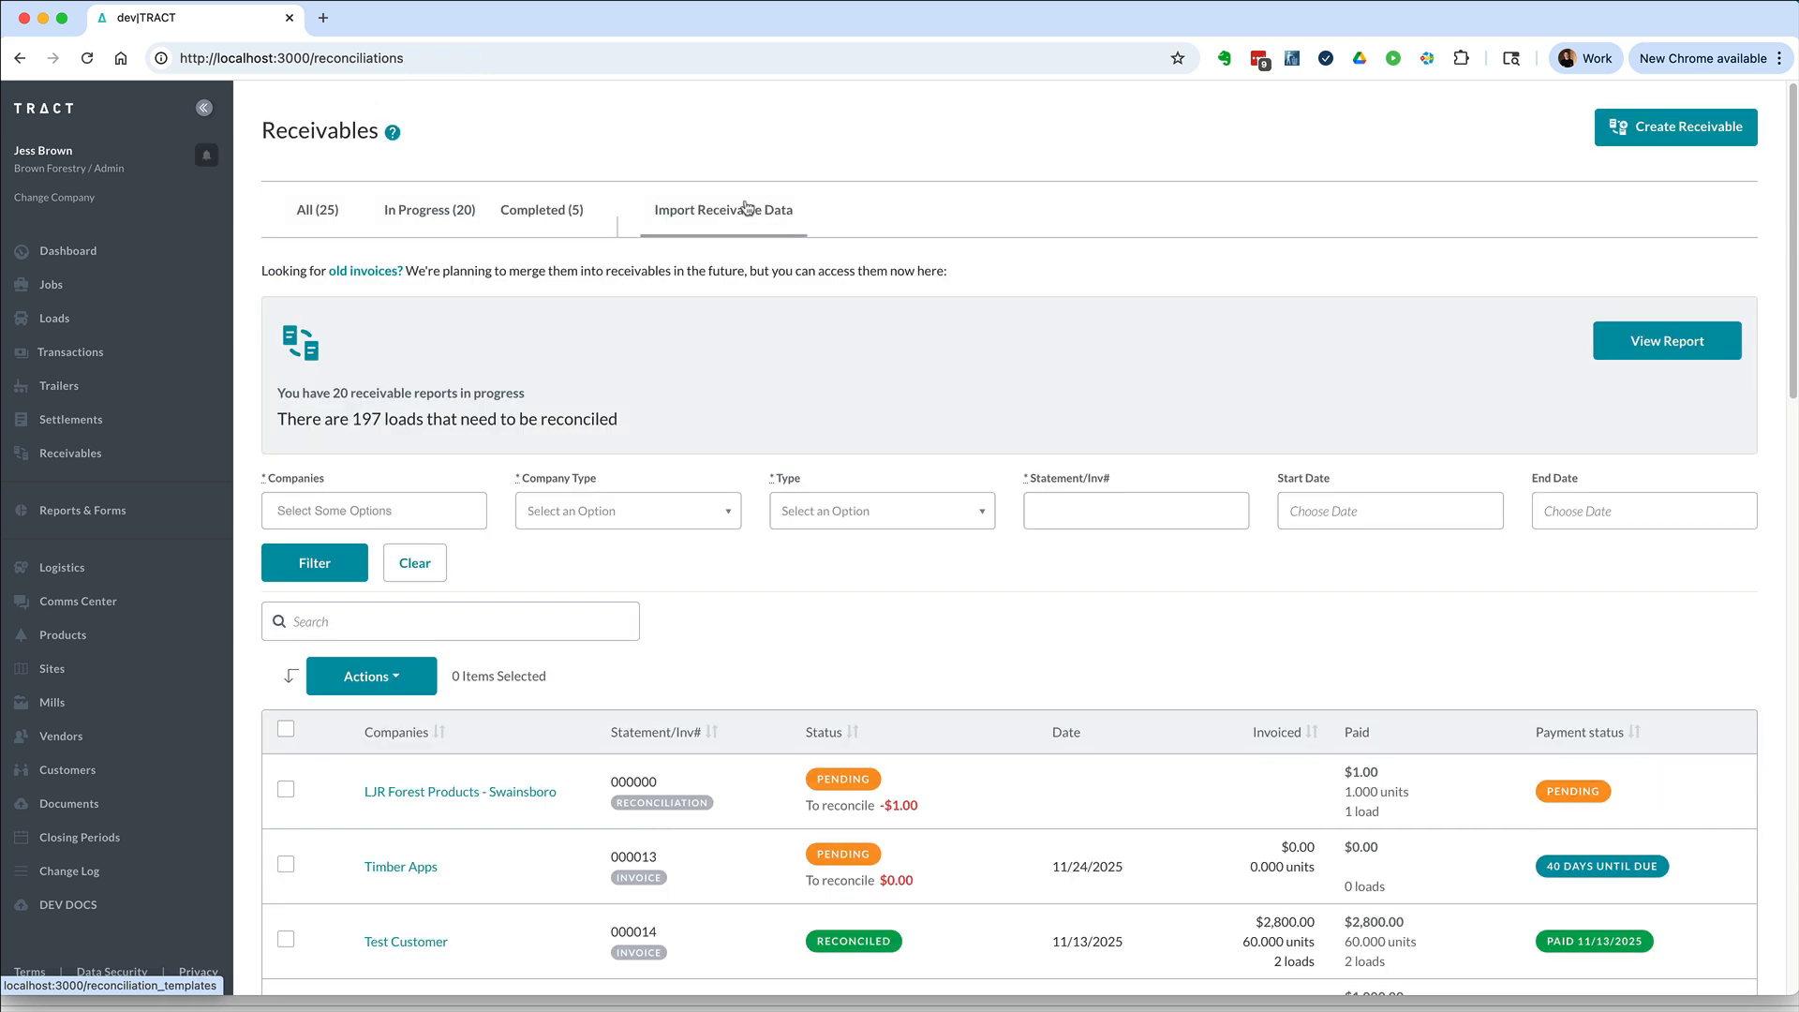
pyautogui.click(541, 211)
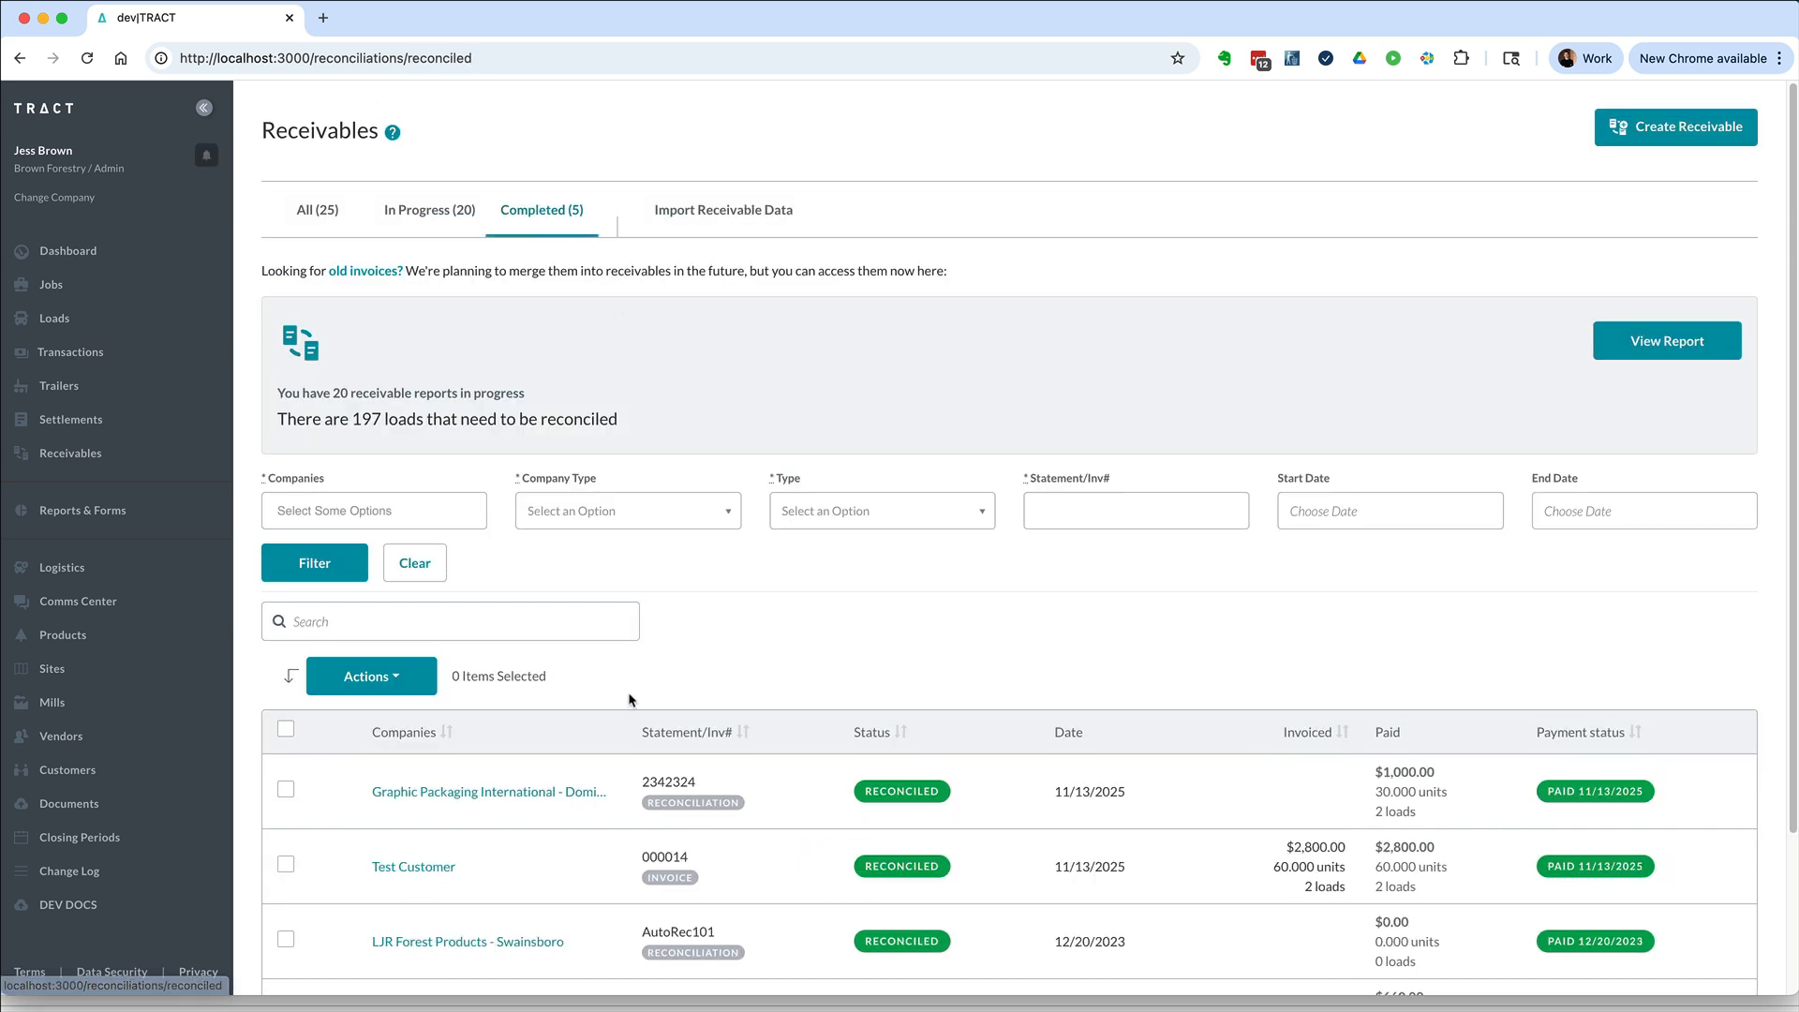
pyautogui.click(722, 742)
pyautogui.scroll(-3, 719, 743)
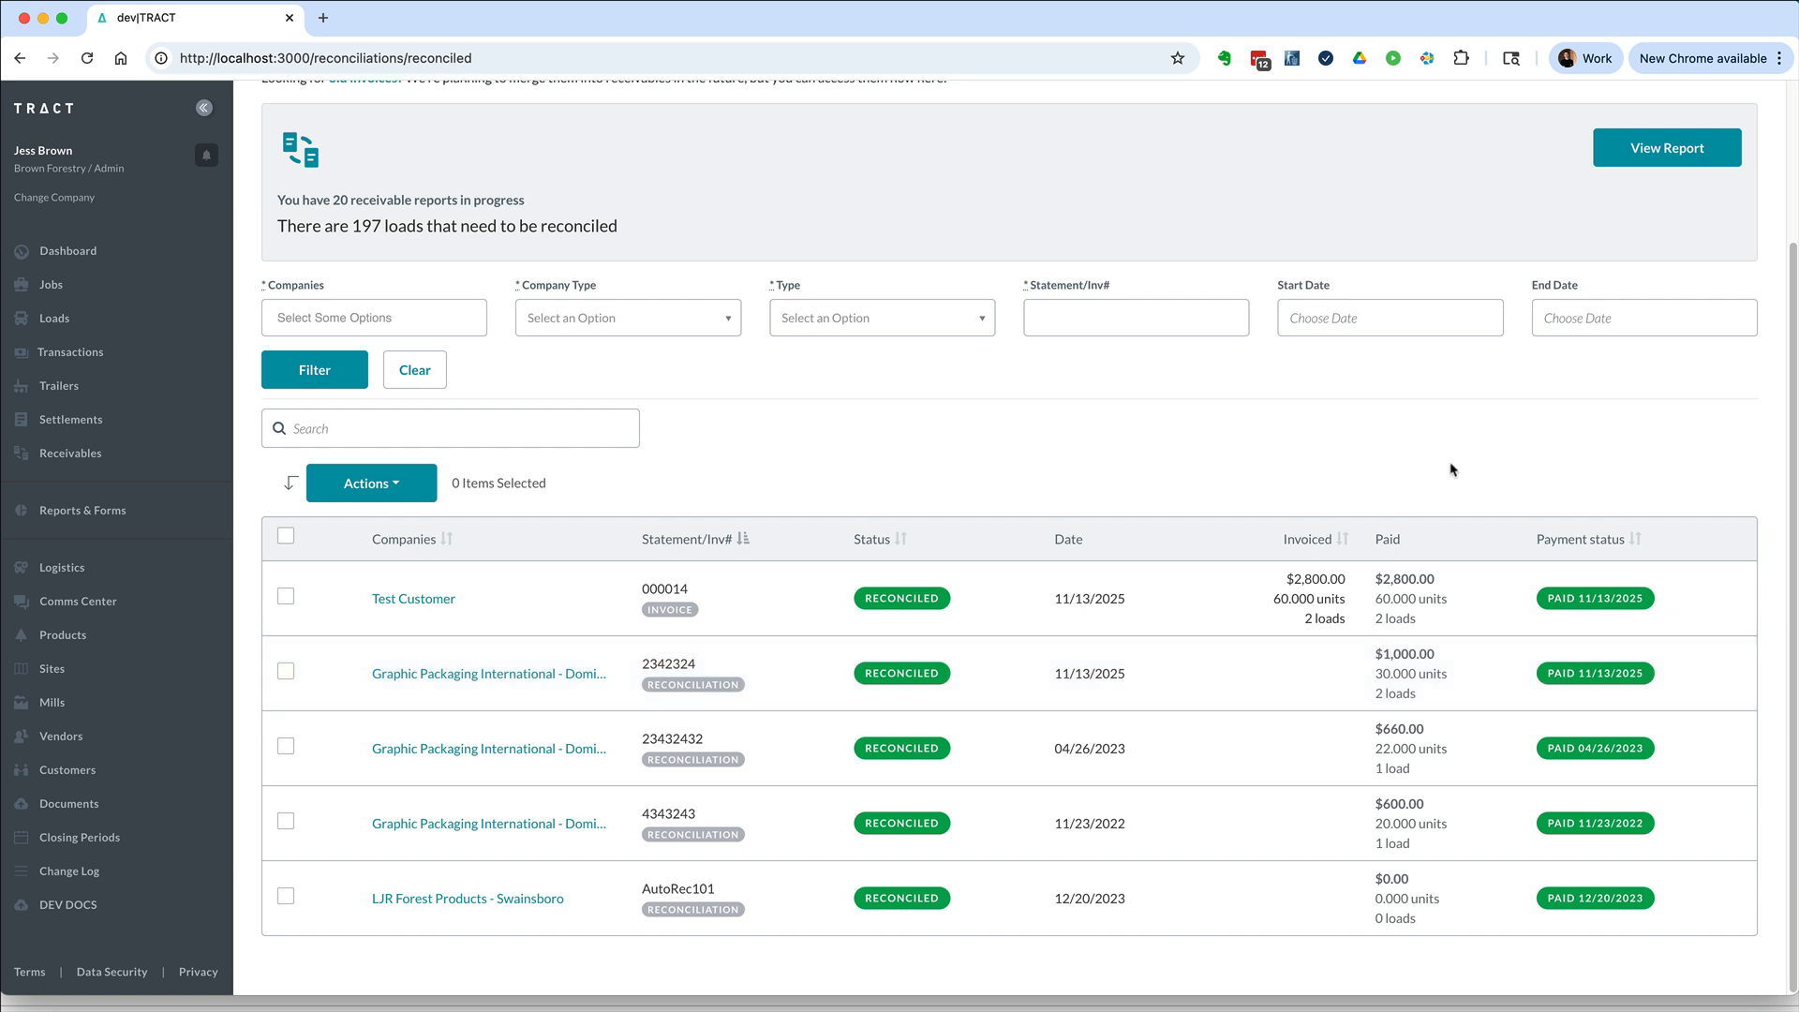
pyautogui.scroll(2, 972, 457)
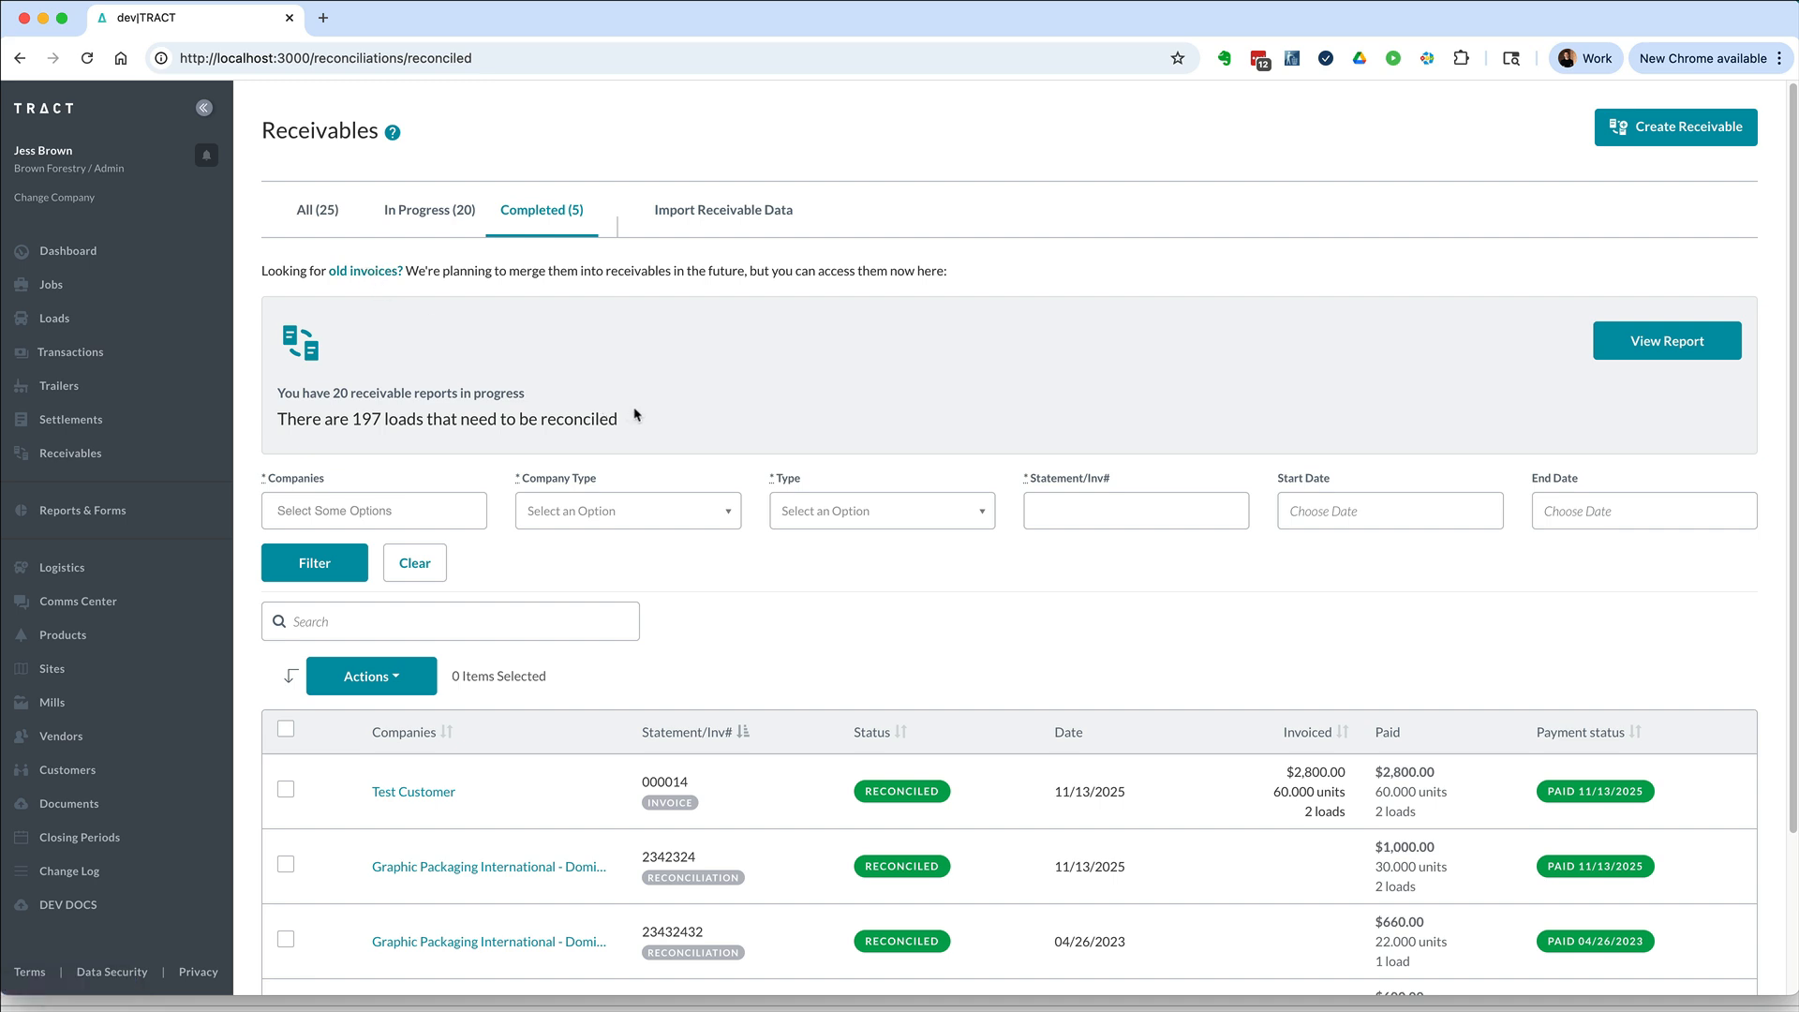
pyautogui.click(311, 219)
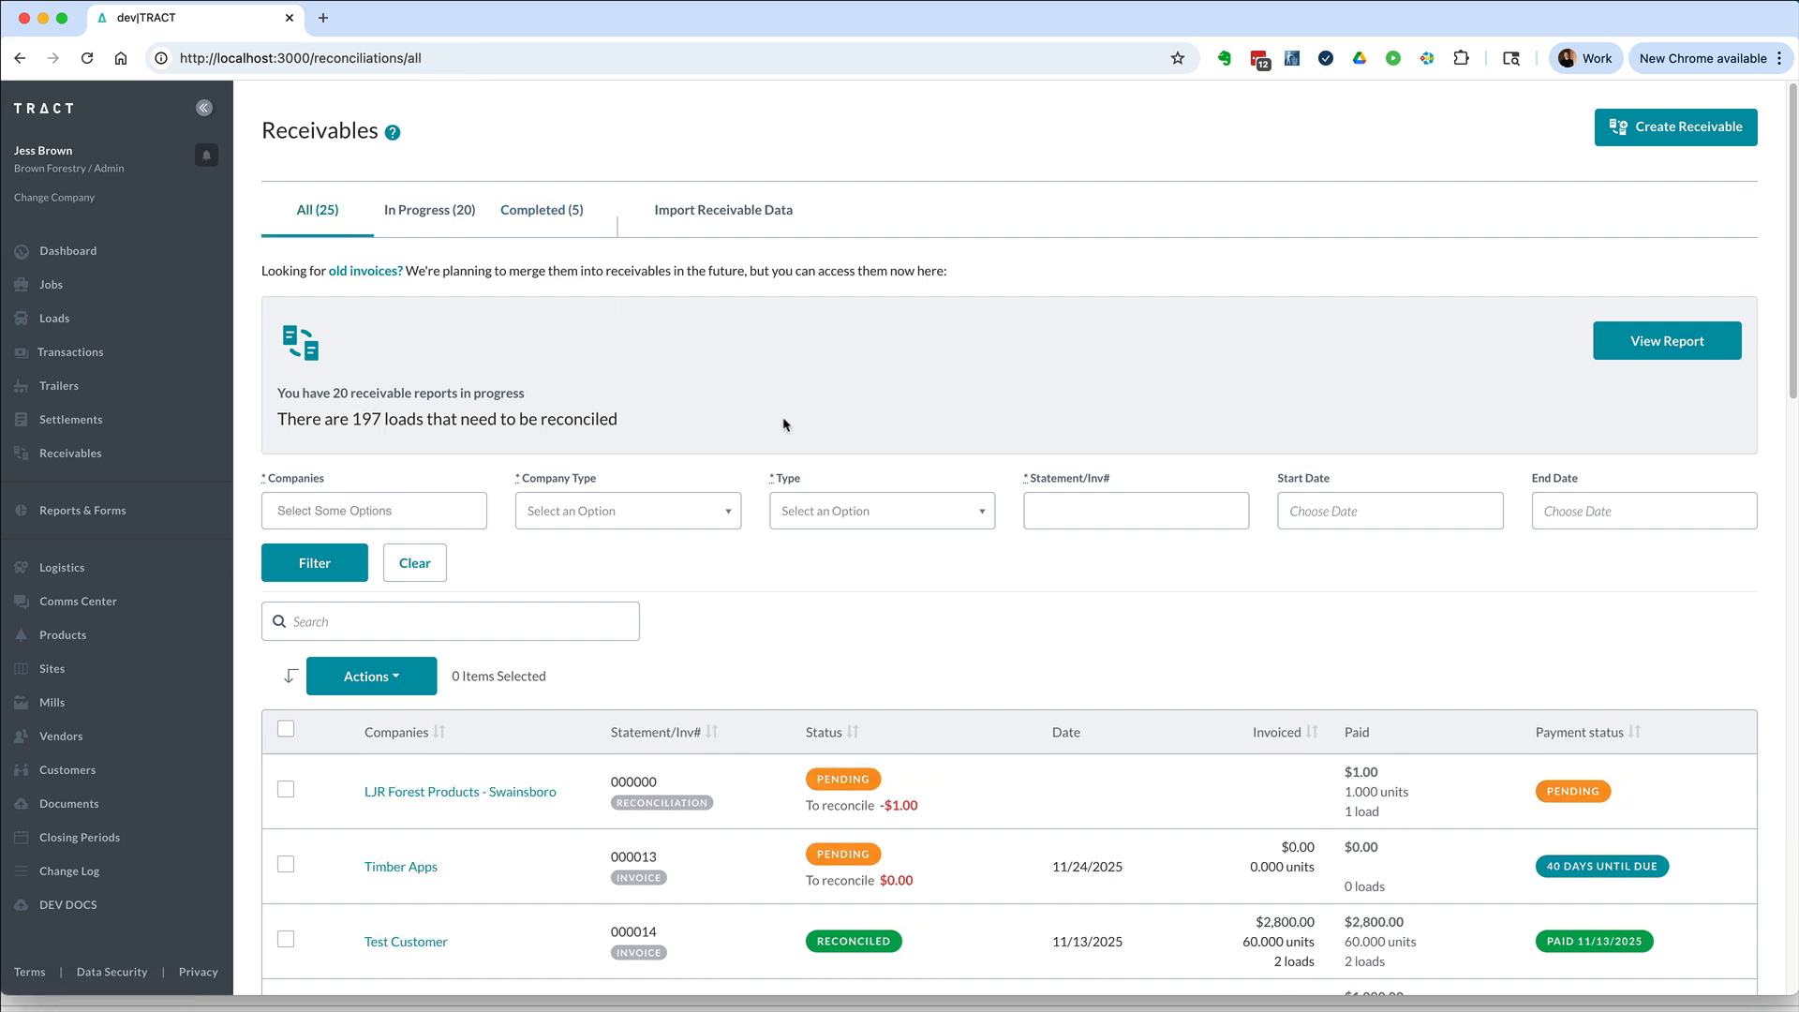